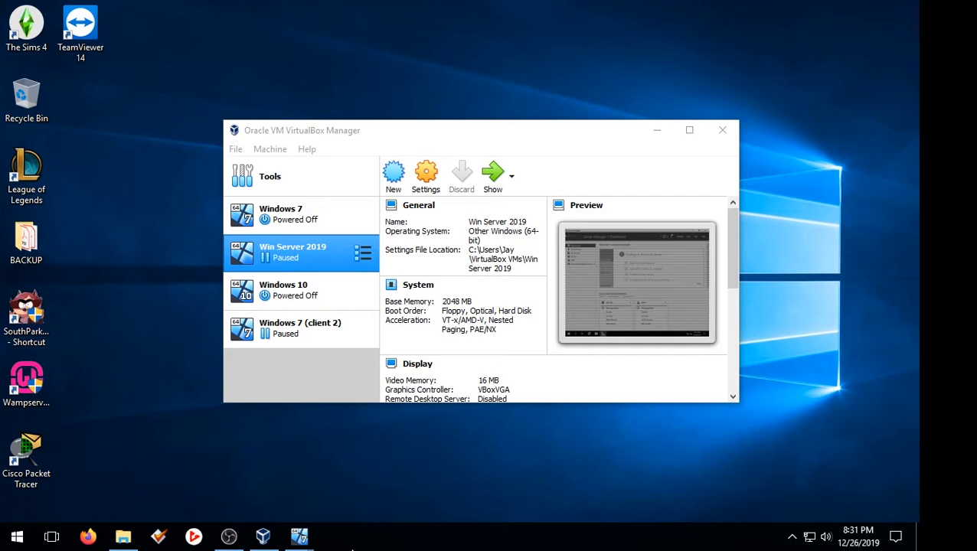
Step: Unpause the Windows Server 2019 VM and launch Active Directory Users and Computers from Tools
mouse_move(284, 543)
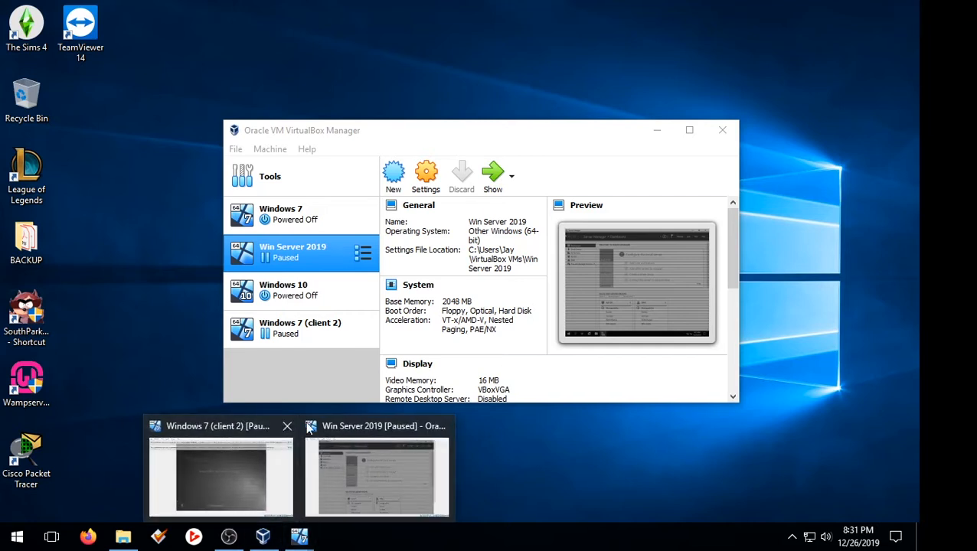
mouse_move(402, 452)
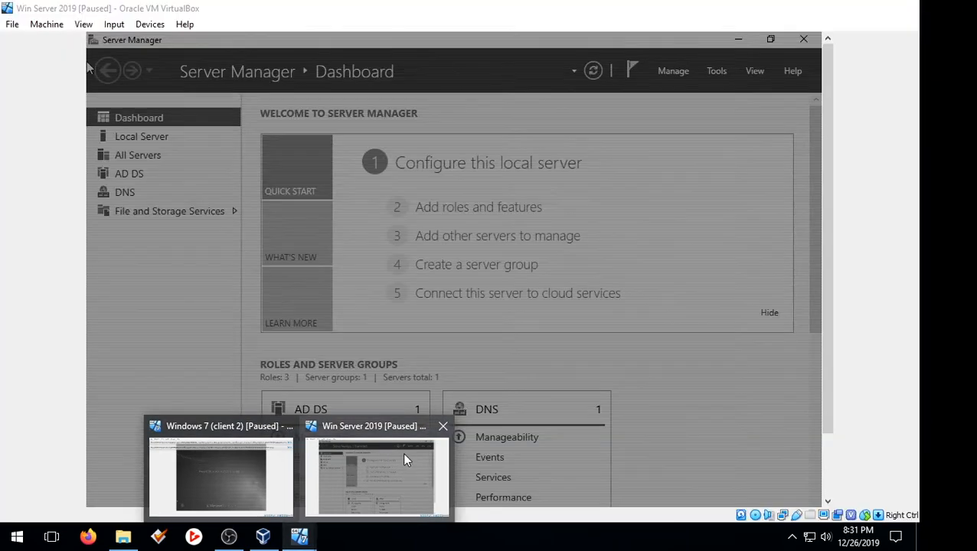
left_click(396, 445)
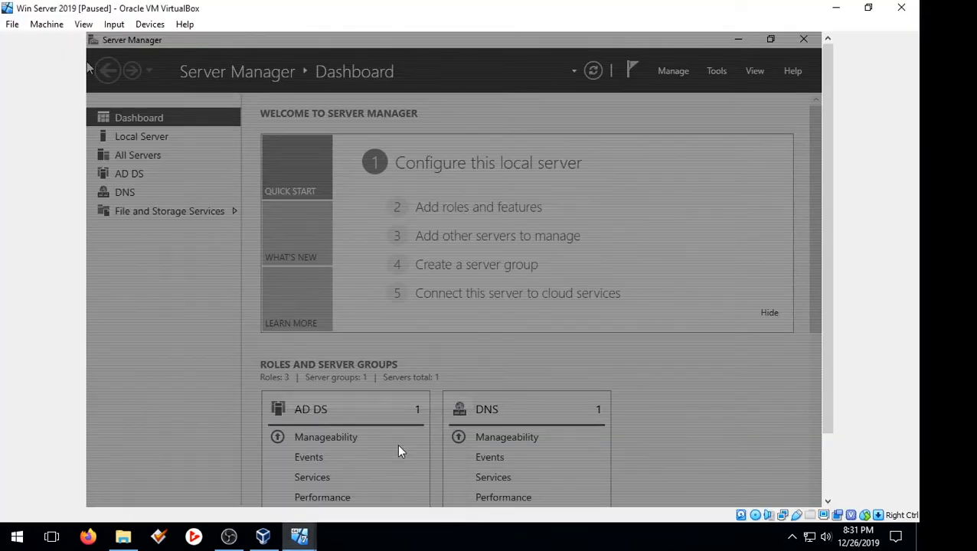
left_click(47, 25)
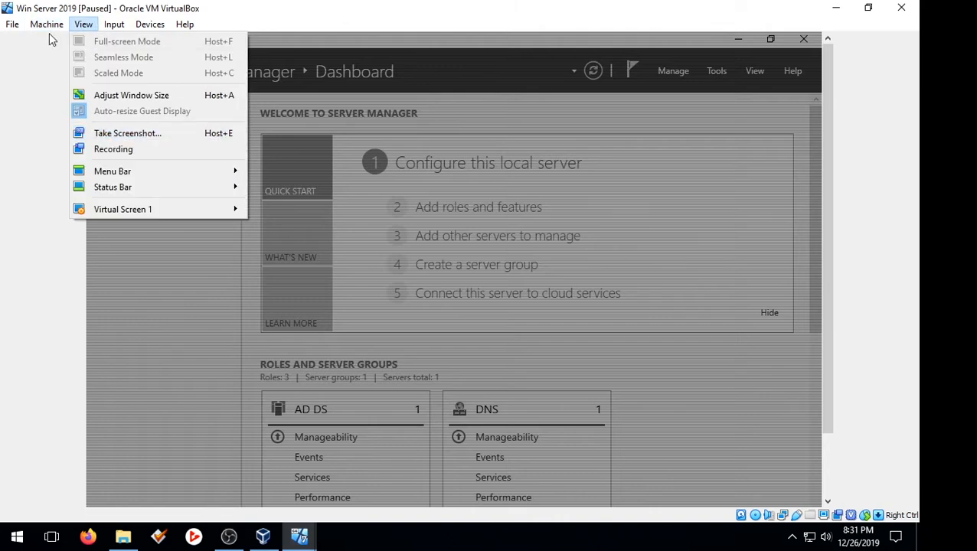
left_click(88, 117)
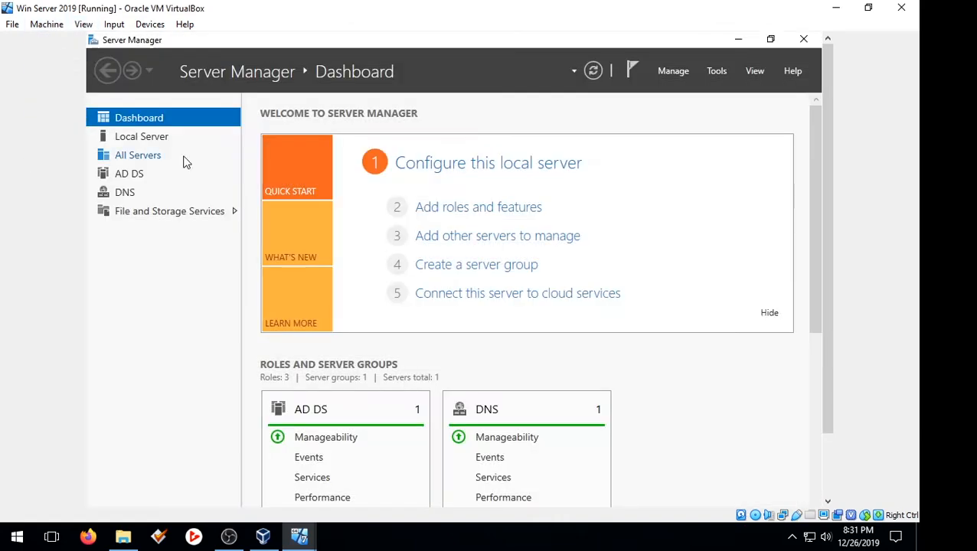
left_click(725, 71)
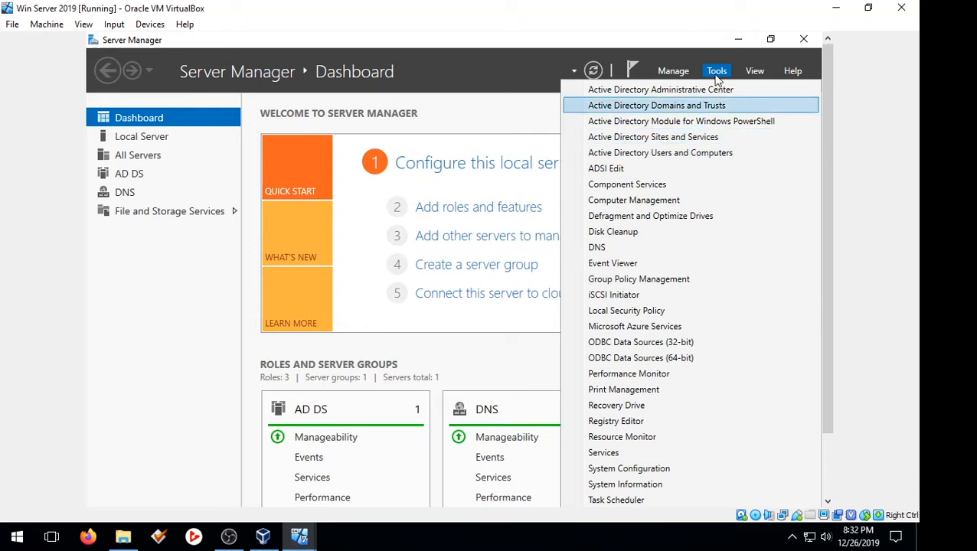
left_click(644, 154)
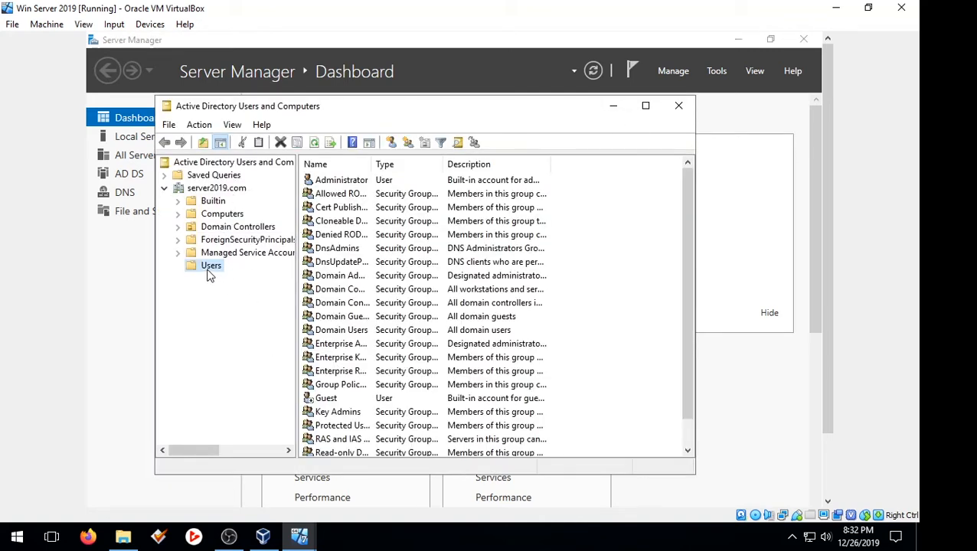
Step: Start a New User from the Users container's context menu
right_click(617, 349)
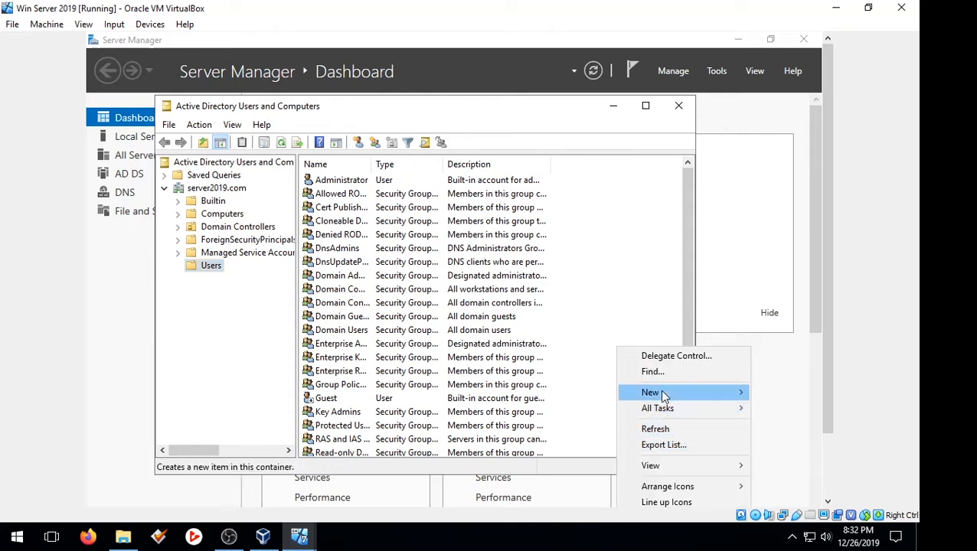
mouse_move(672, 393)
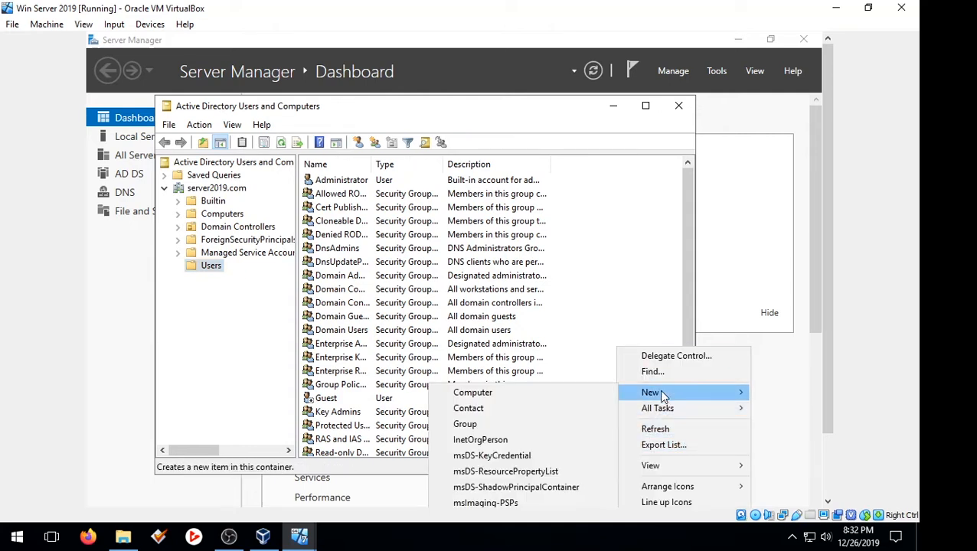
left_click(615, 330)
right_click(618, 253)
mouse_move(654, 301)
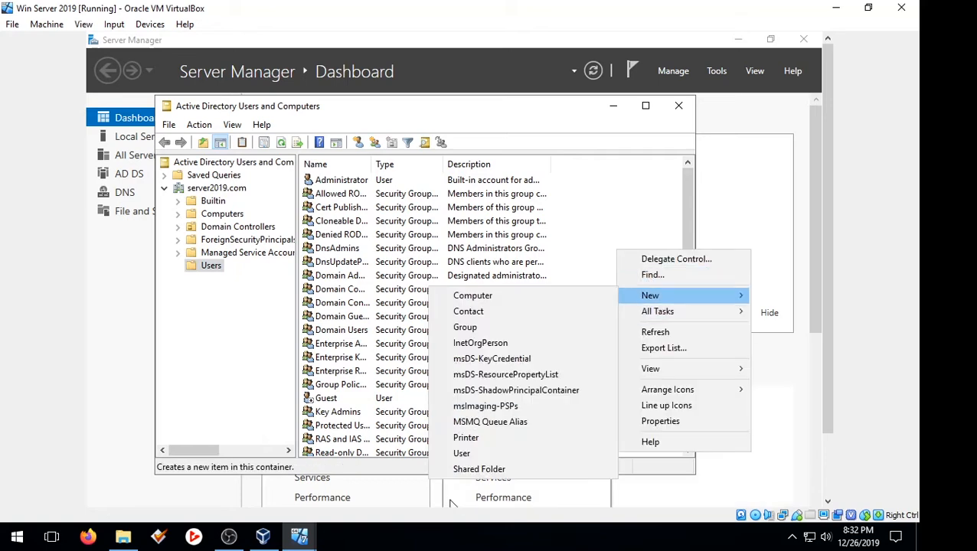
left_click(469, 458)
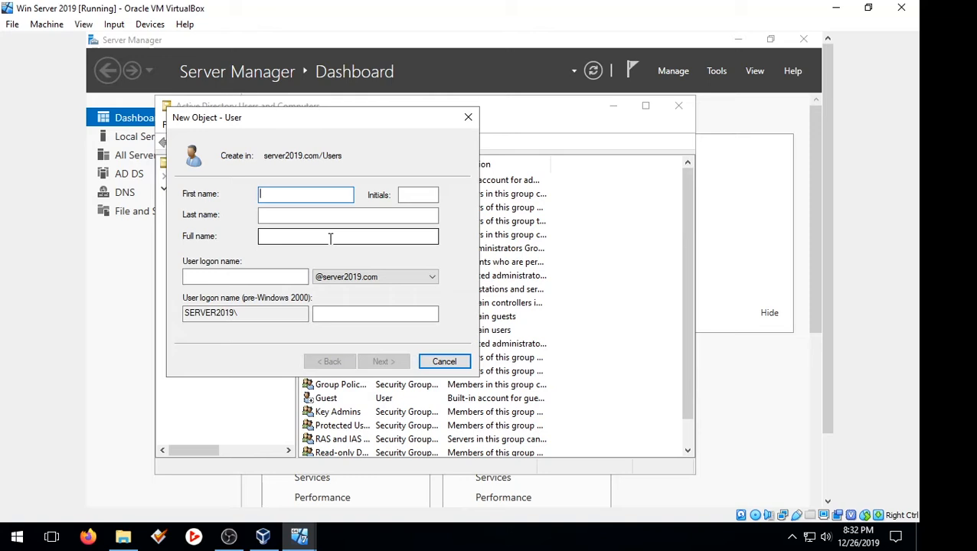
Step: Enter the user's first name, last name and logon name, then continue to the password page
left_click(261, 215)
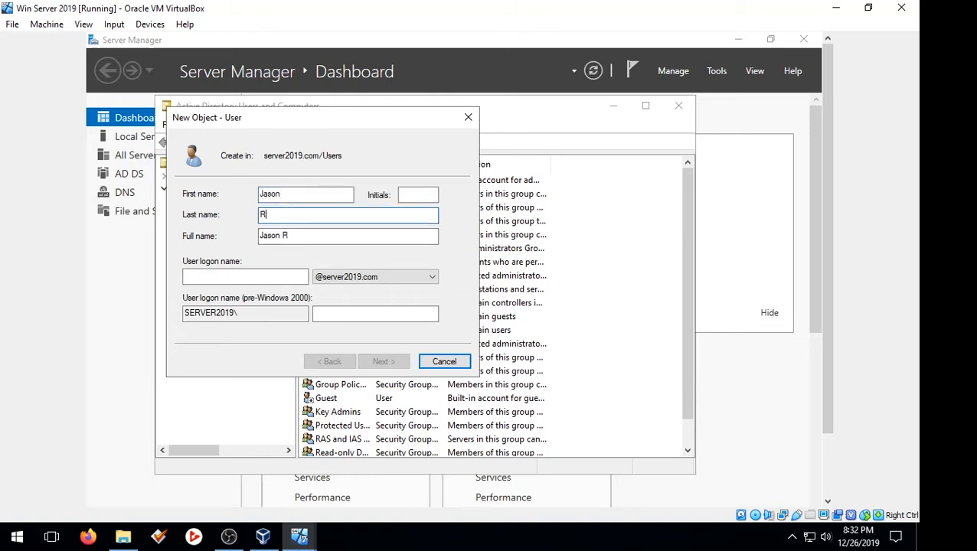
left_click(279, 280)
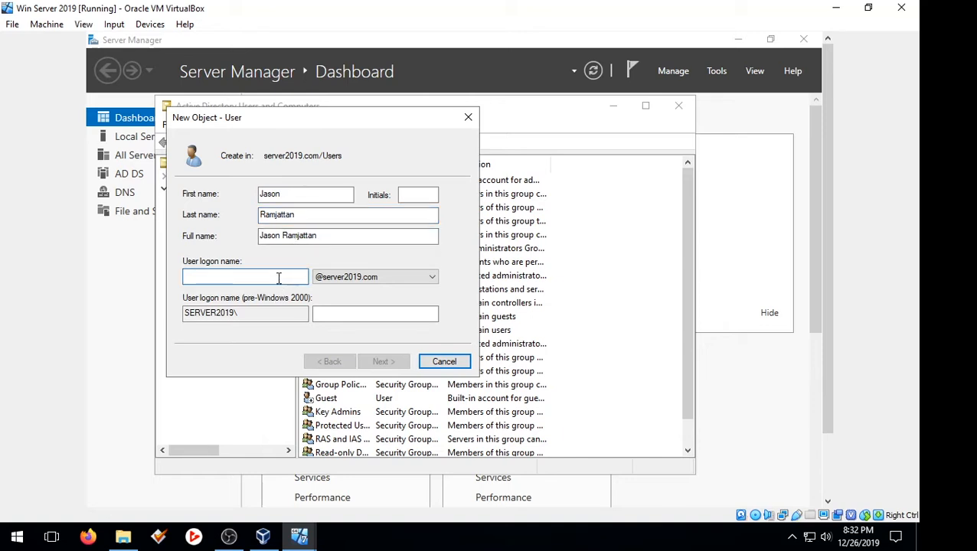
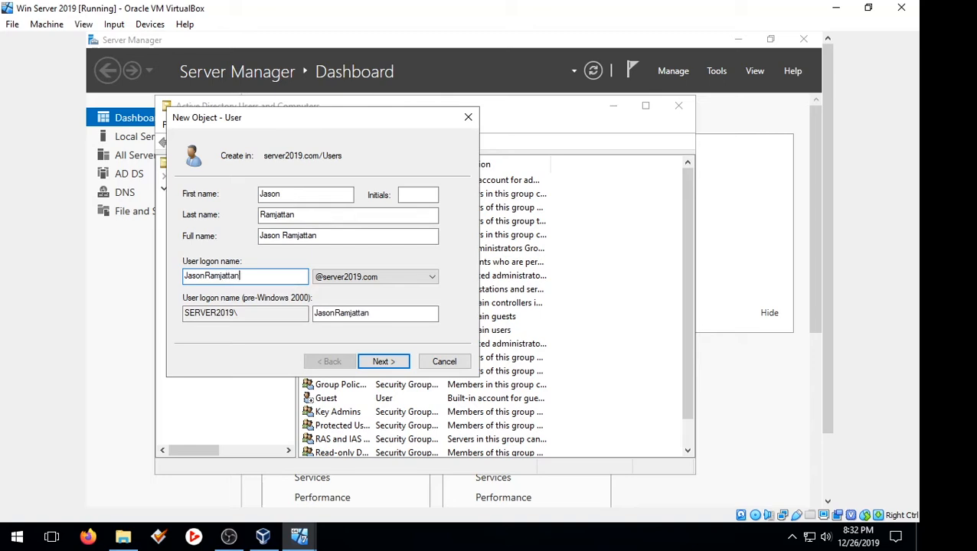
left_click(404, 368)
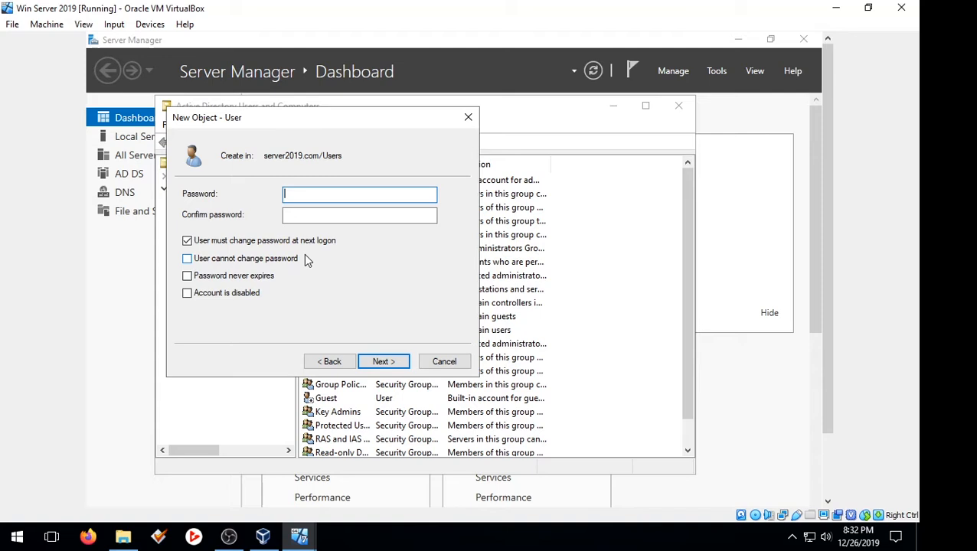
Step: Untick 'User must change password at next logon', enter and confirm the password, and finish
left_click(187, 242)
left_click(300, 196)
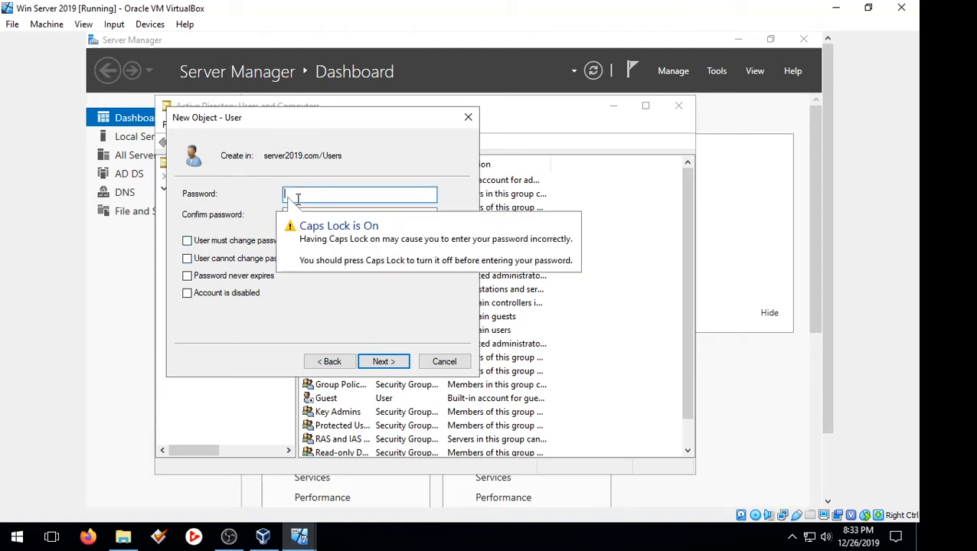
type("••")
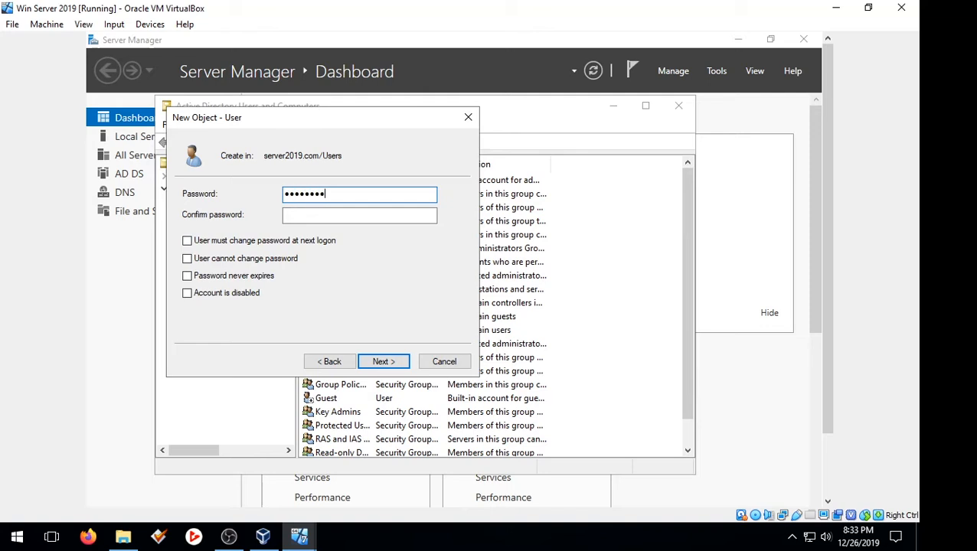
left_click(323, 215)
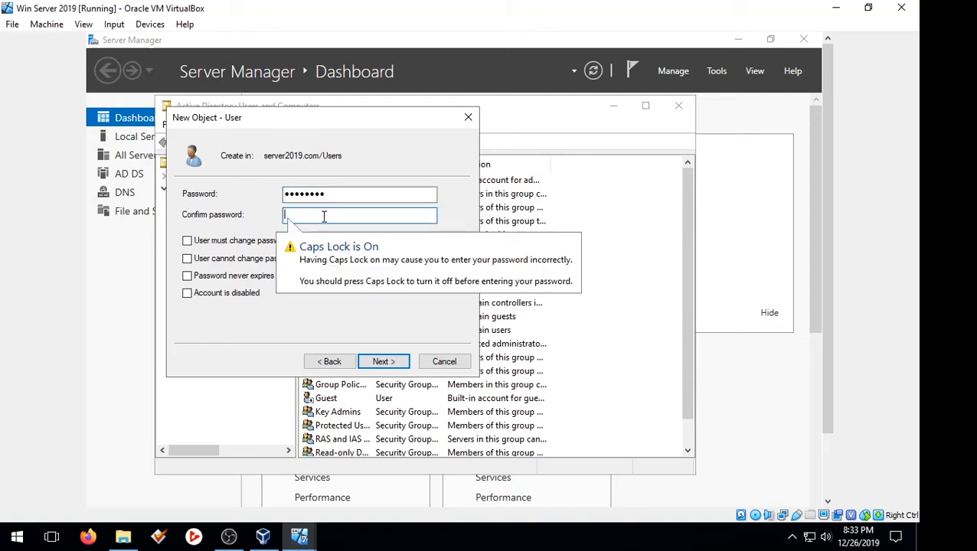
type("•")
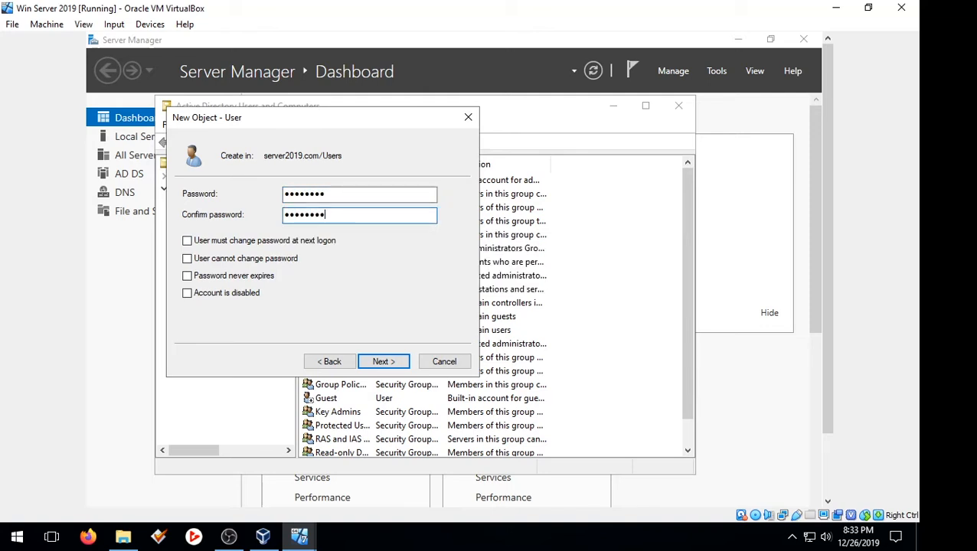
left_click(406, 367)
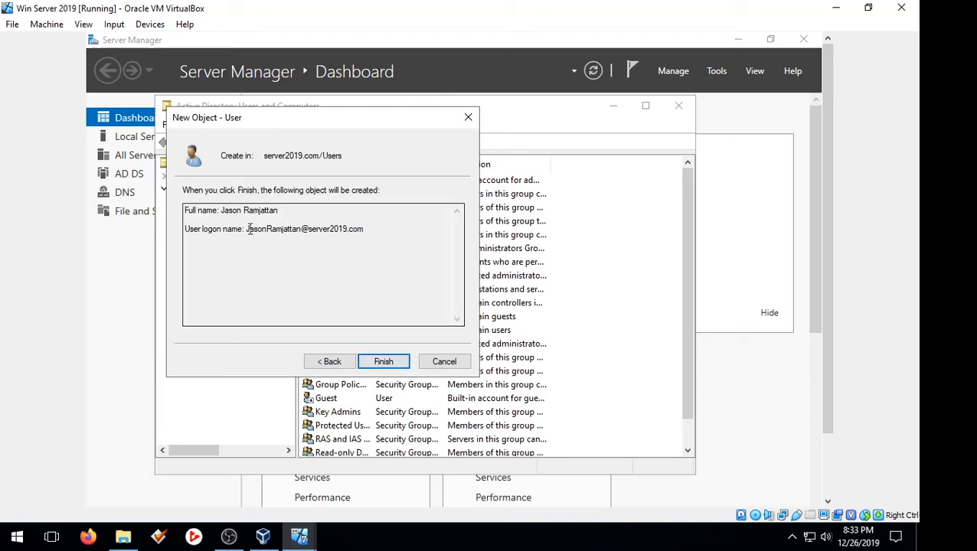
left_click_drag(249, 229, 346, 229)
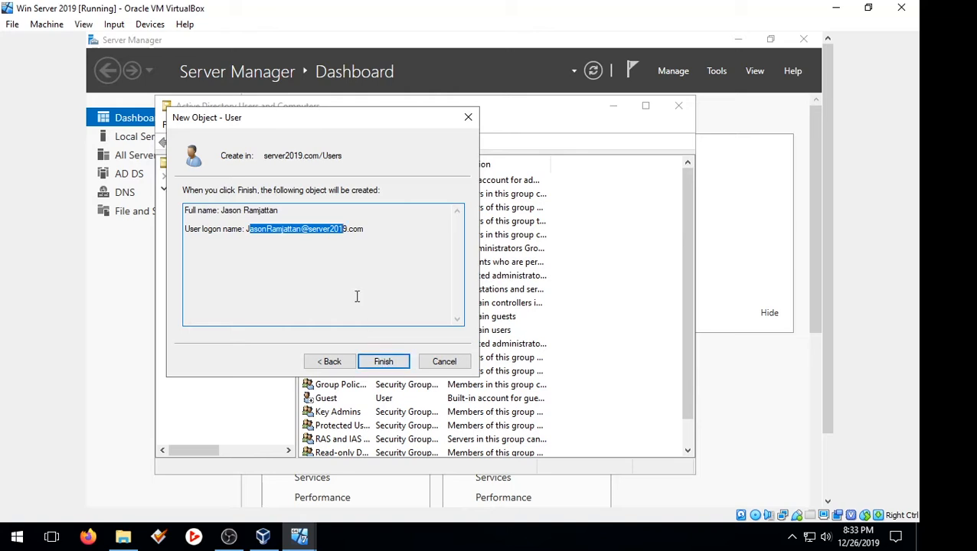
left_click(383, 362)
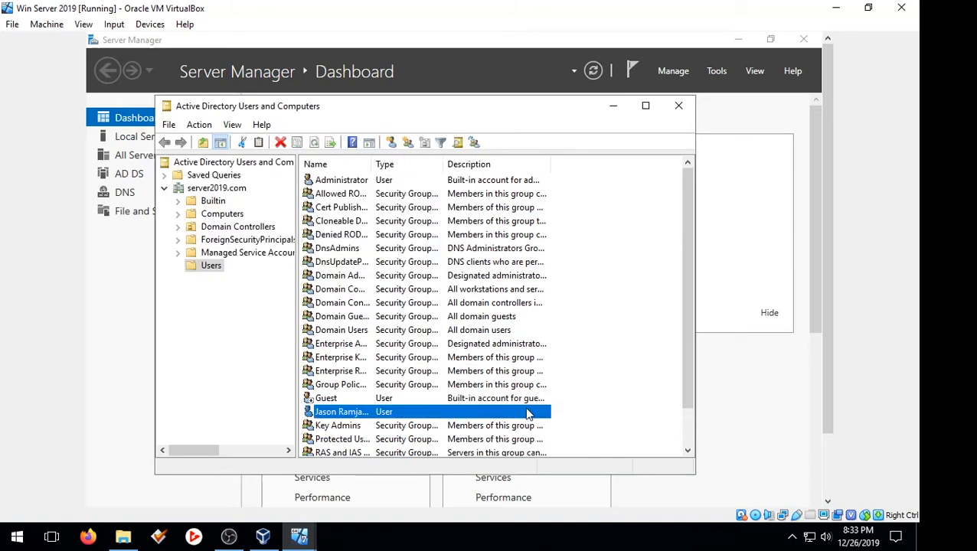
Step: Minimize Server Manager and Active Directory Users and Computers to reach the desktop
right_click(527, 414)
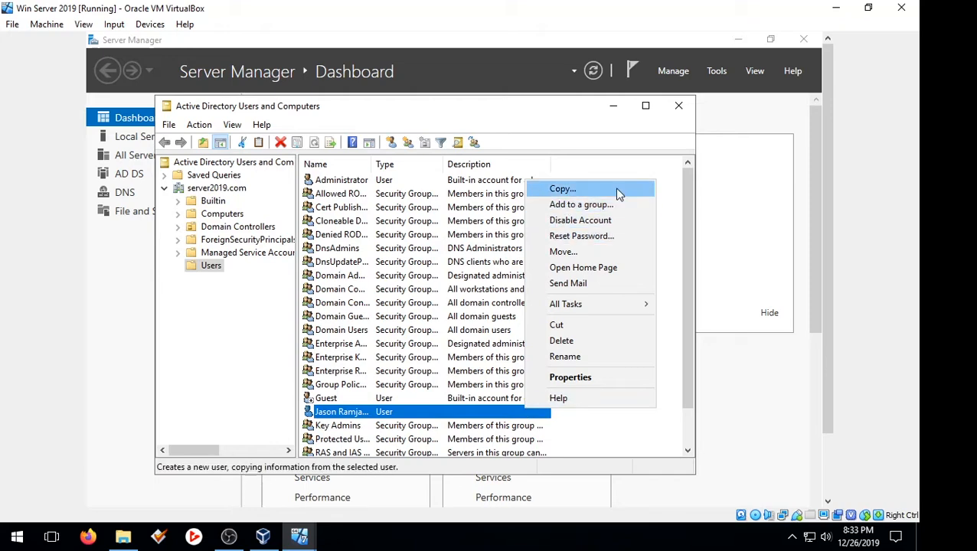
left_click(641, 172)
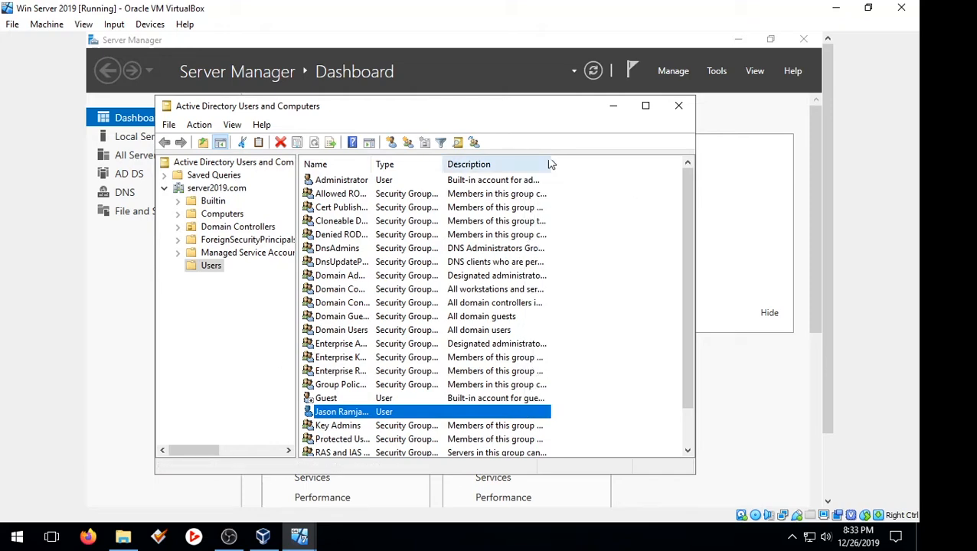
left_click(737, 40)
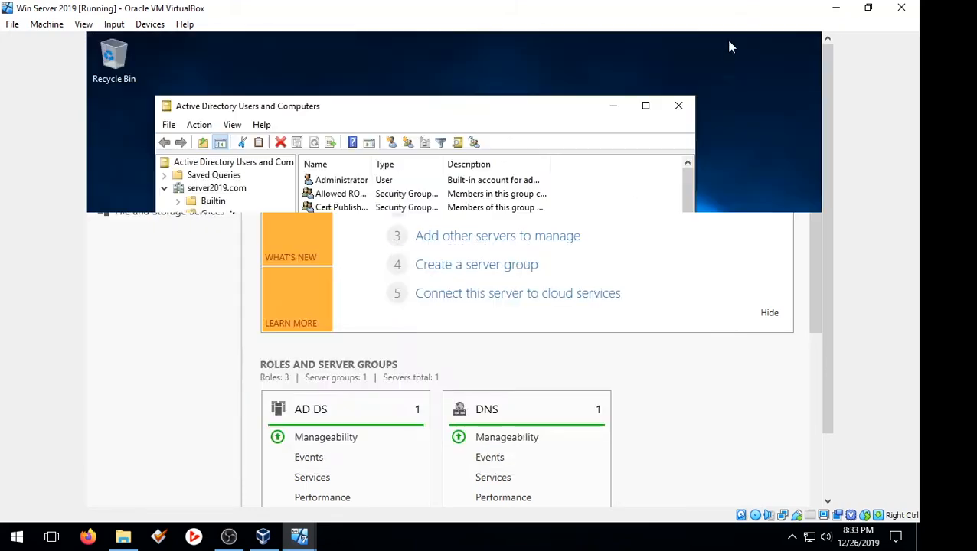
left_click(607, 113)
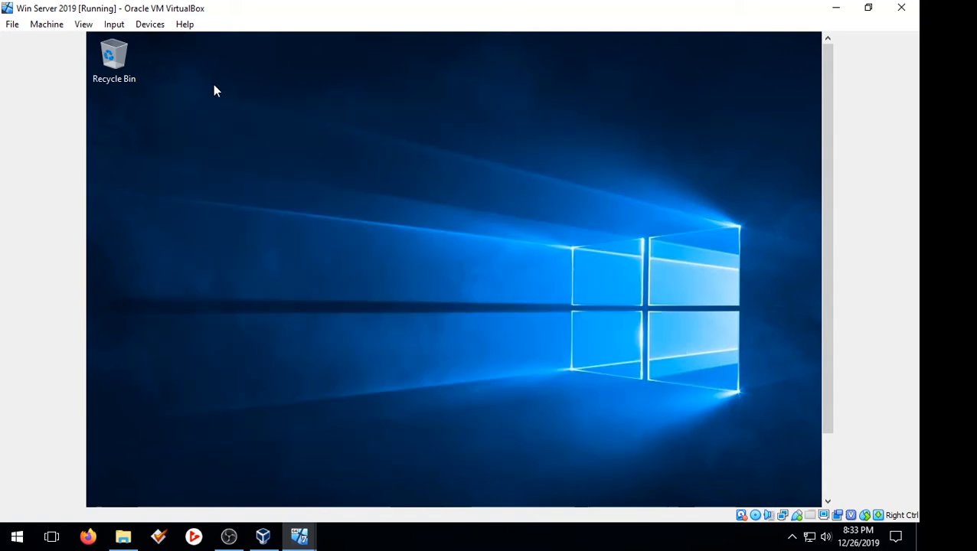
Step: Create a new desktop folder named HOME SHARE
right_click(123, 104)
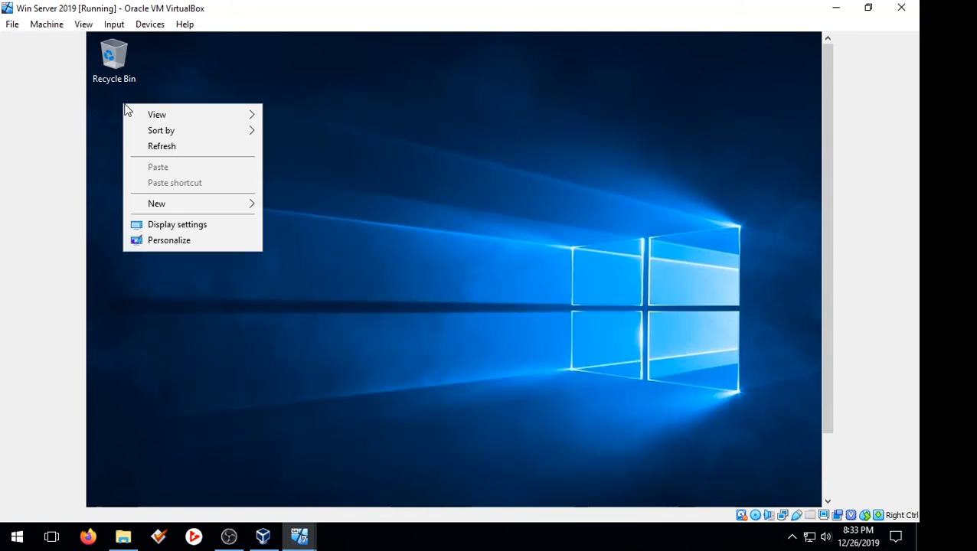
mouse_move(168, 205)
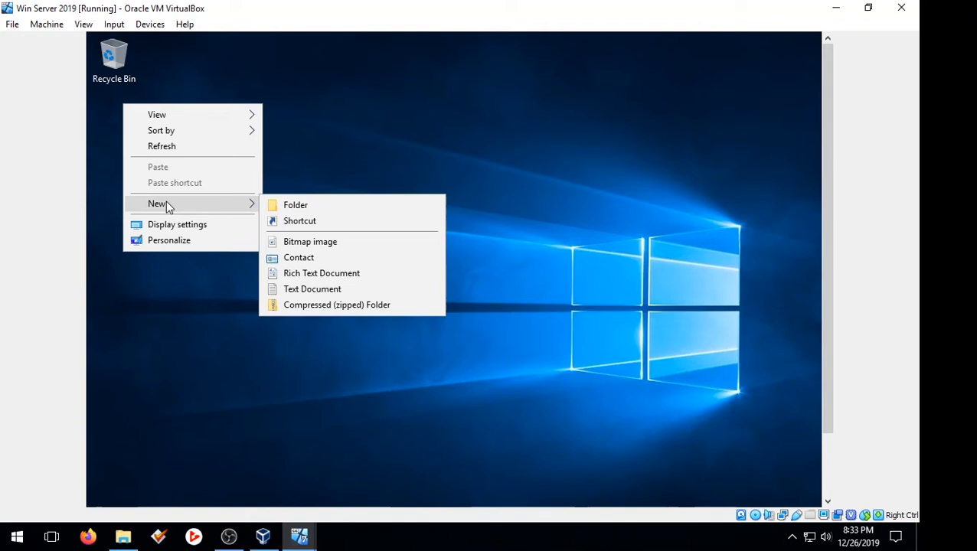
left_click(287, 213)
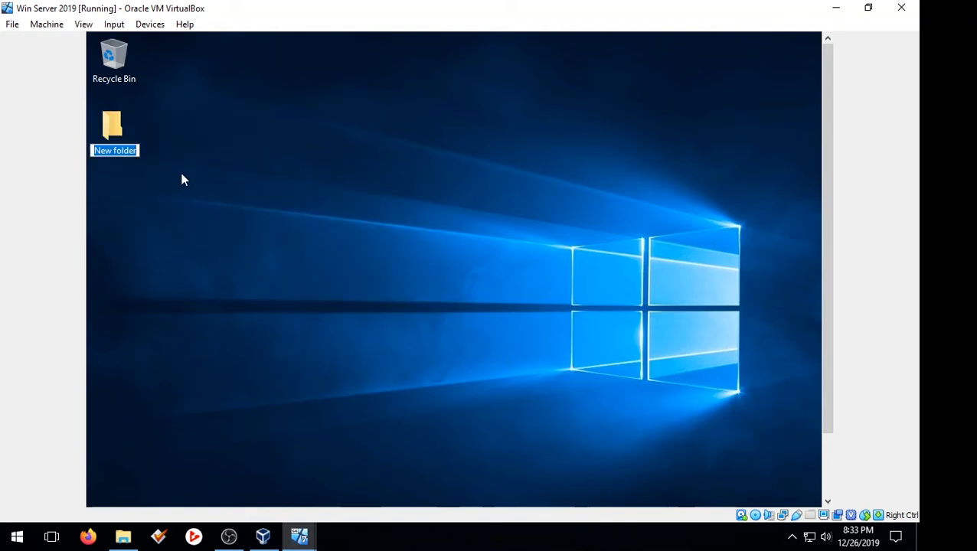
type("HOME SHA")
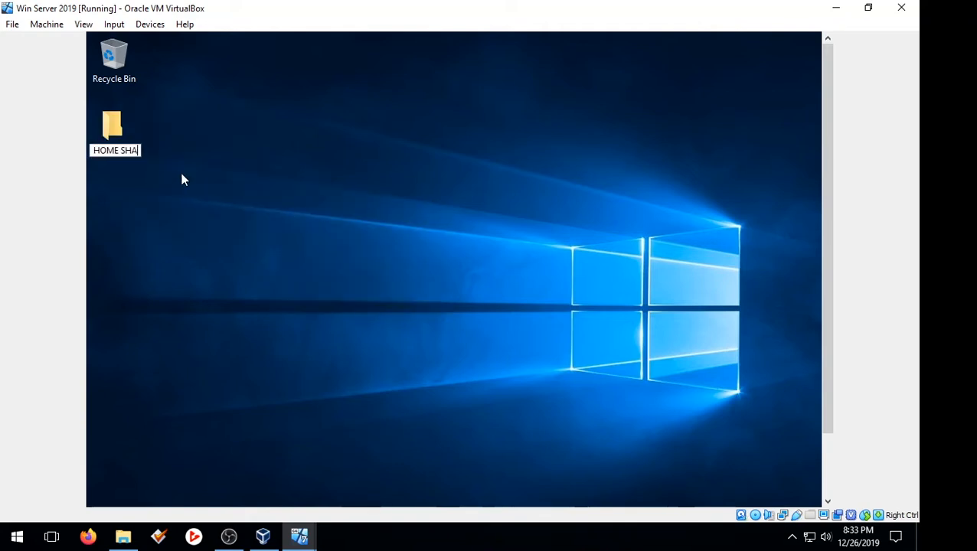
type("RE")
key("Return")
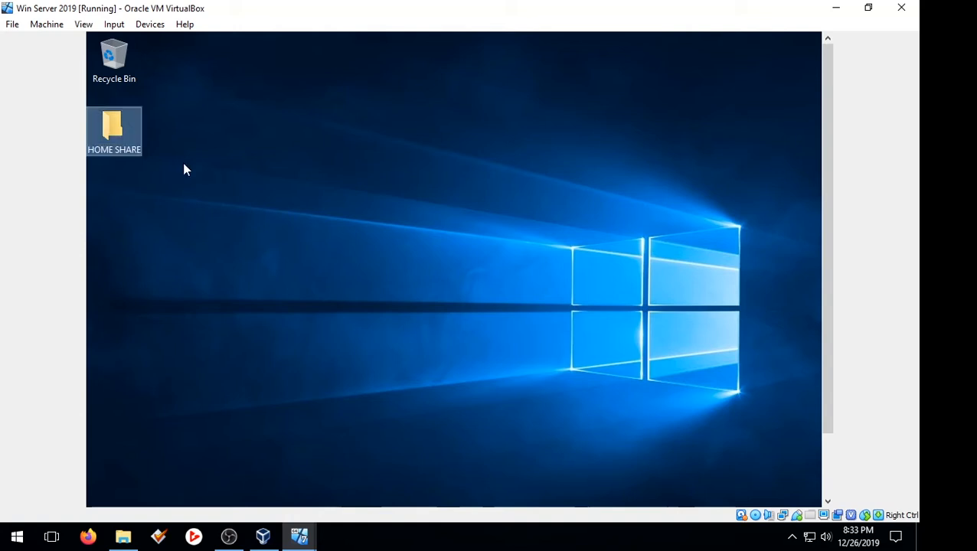
Step: Open the Share dialog from the Sharing tab of HOME SHARE's Properties
right_click(109, 132)
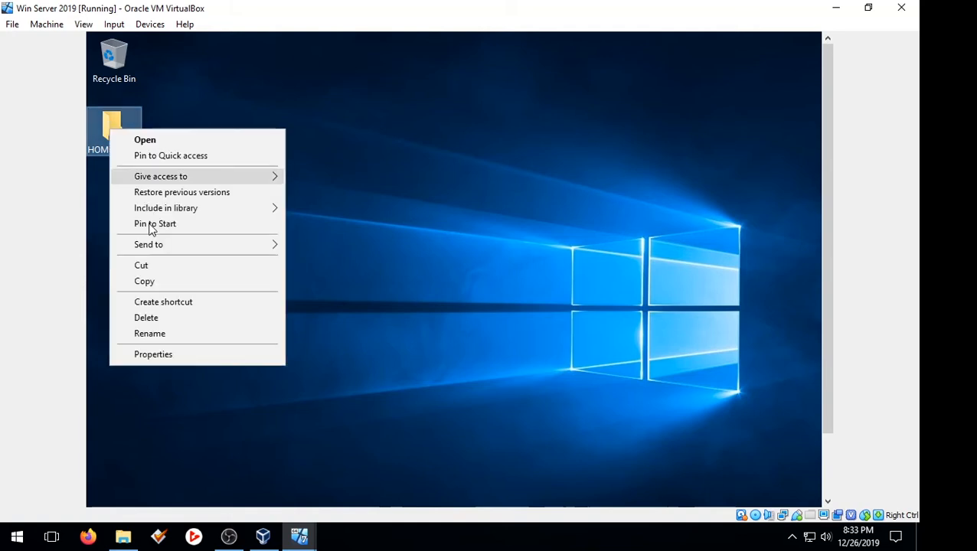
left_click(182, 357)
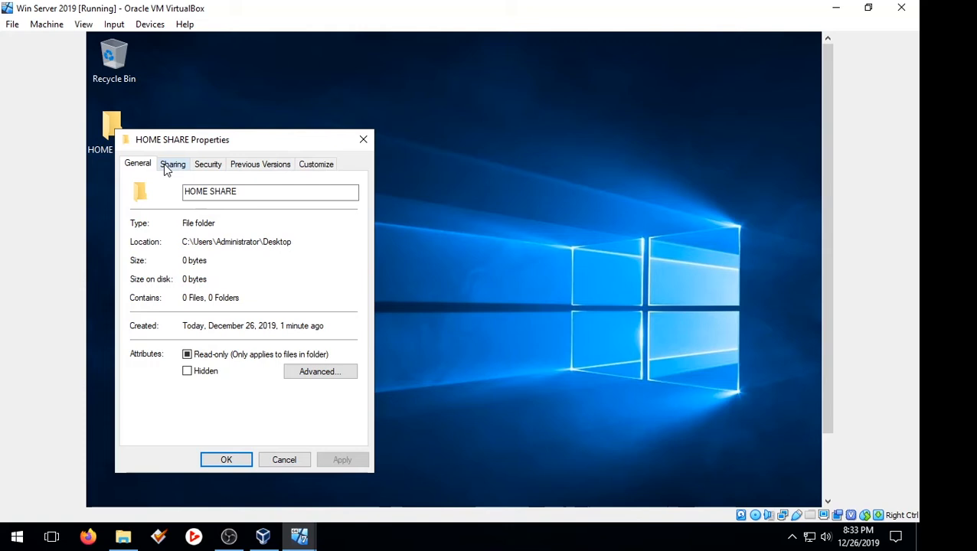
left_click(170, 166)
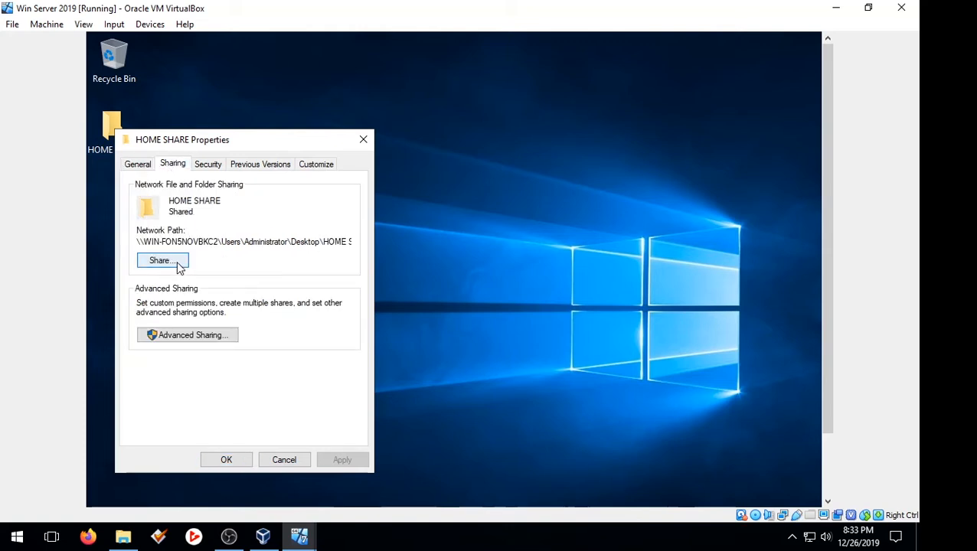
left_click(161, 261)
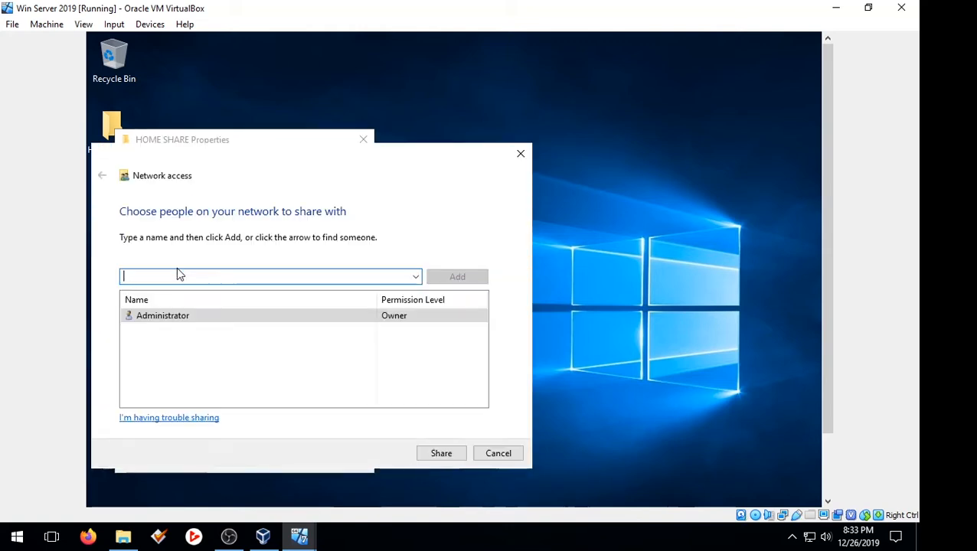
Step: Add Everyone with Read/Write permission and confirm the share
left_click(416, 277)
left_click(327, 295)
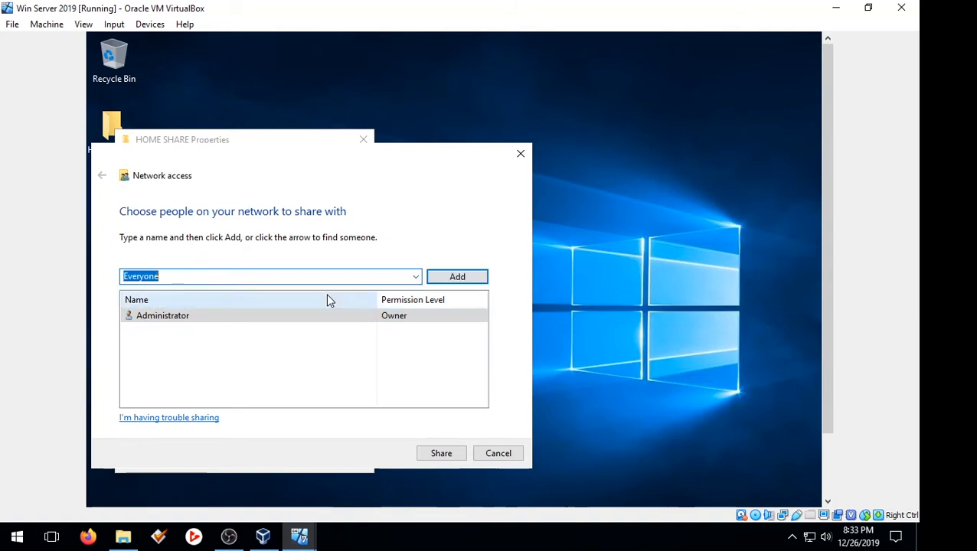
left_click(450, 280)
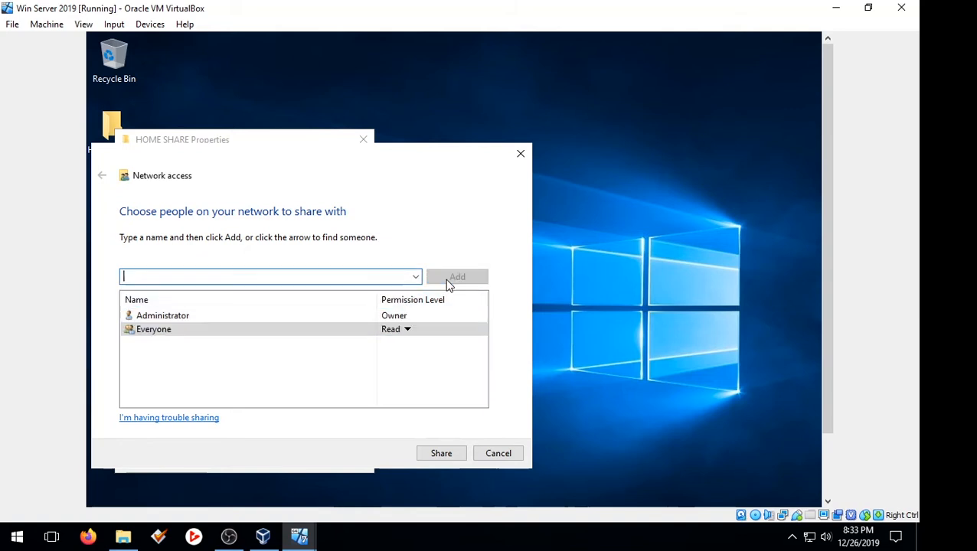
left_click(406, 331)
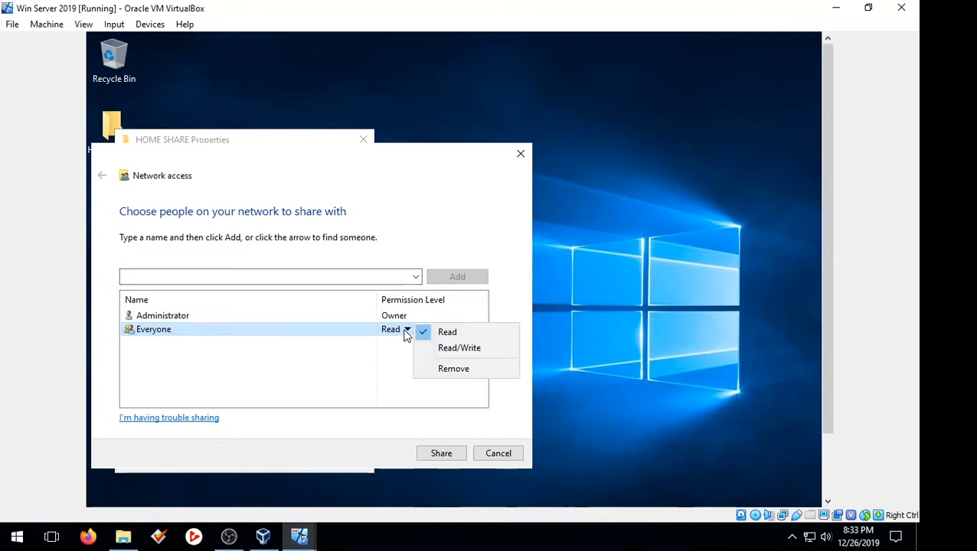
left_click(451, 349)
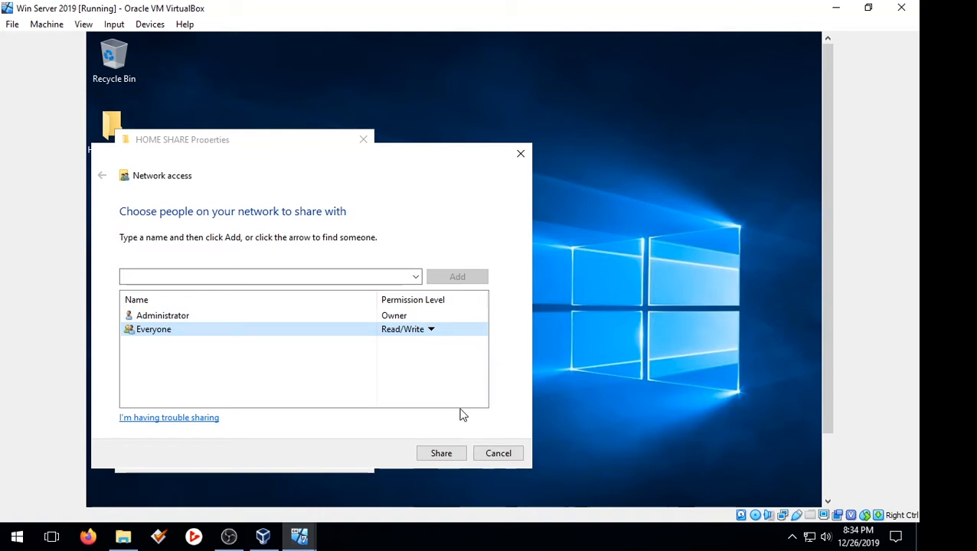
left_click(453, 454)
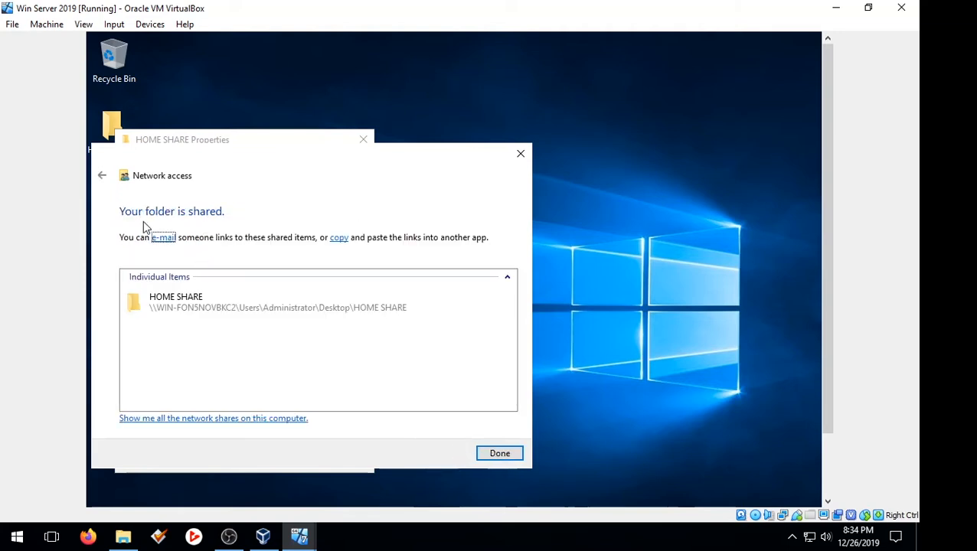
left_click(500, 454)
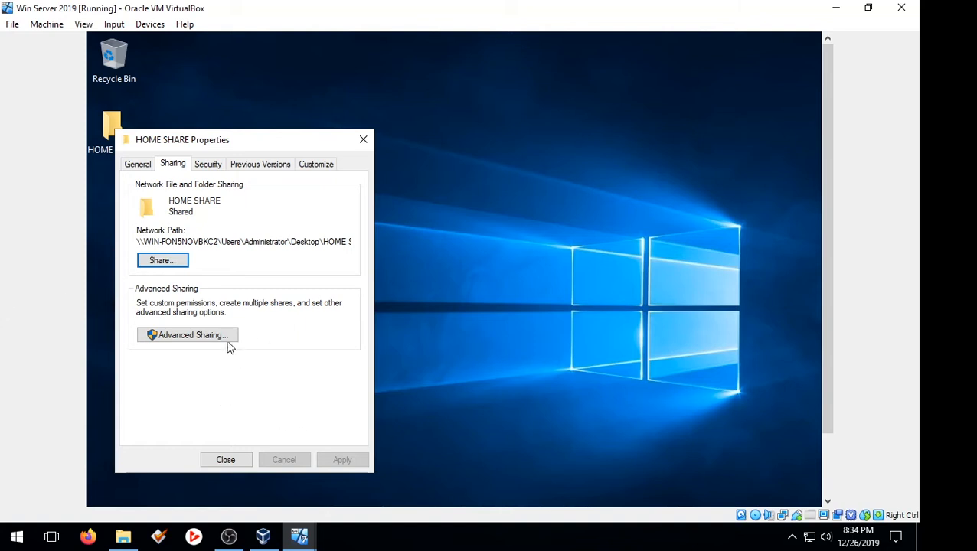
Step: Enable 'Share this folder' in Advanced Sharing and allow Everyone Full Control, applying both dialogs
left_click(206, 335)
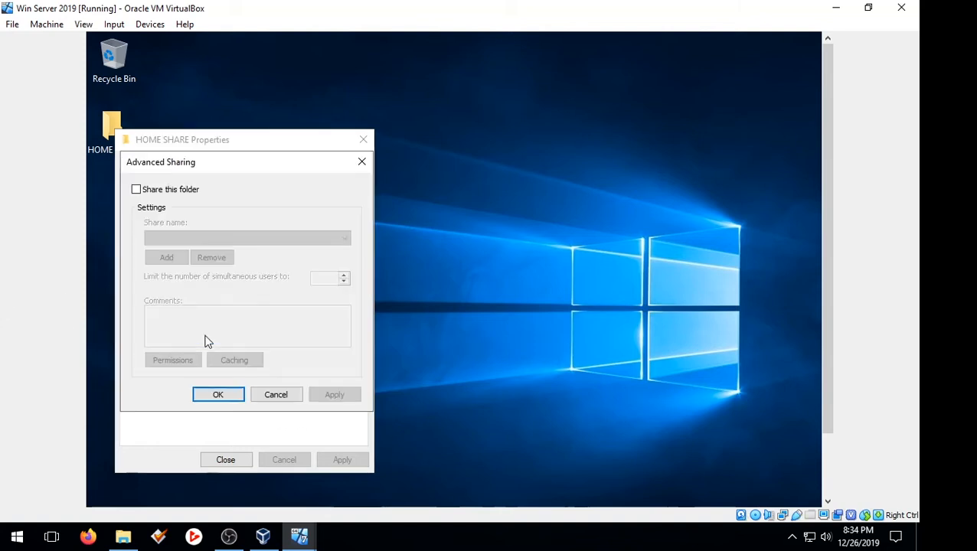
left_click(136, 190)
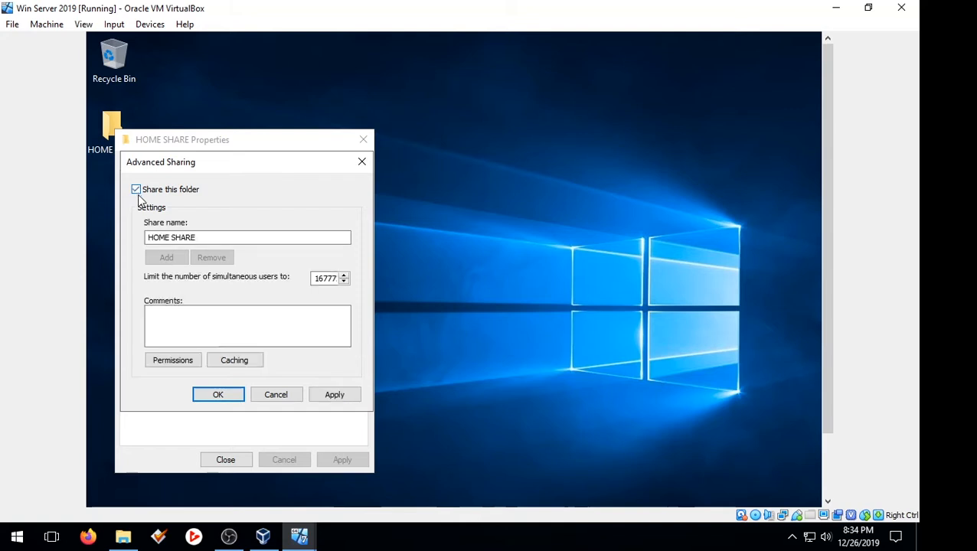
left_click(174, 362)
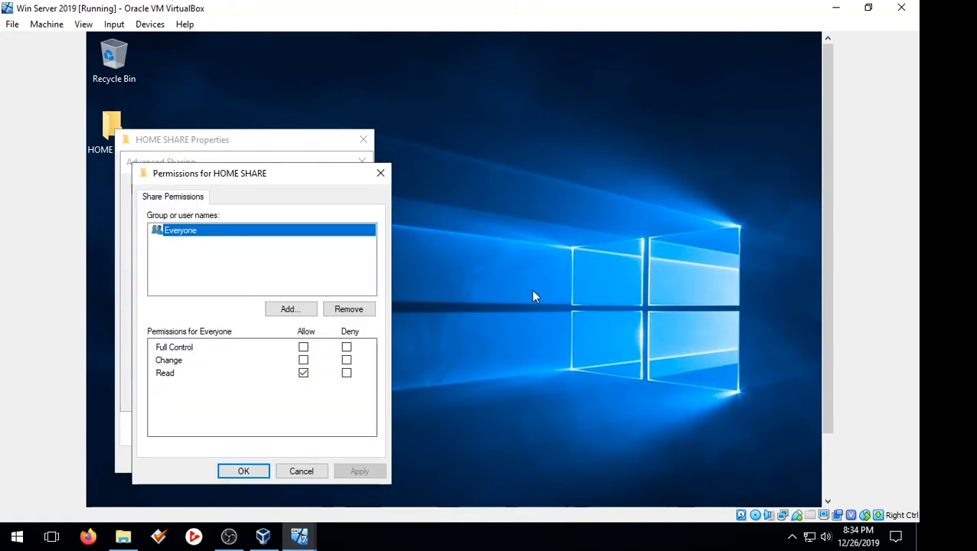
left_click(304, 347)
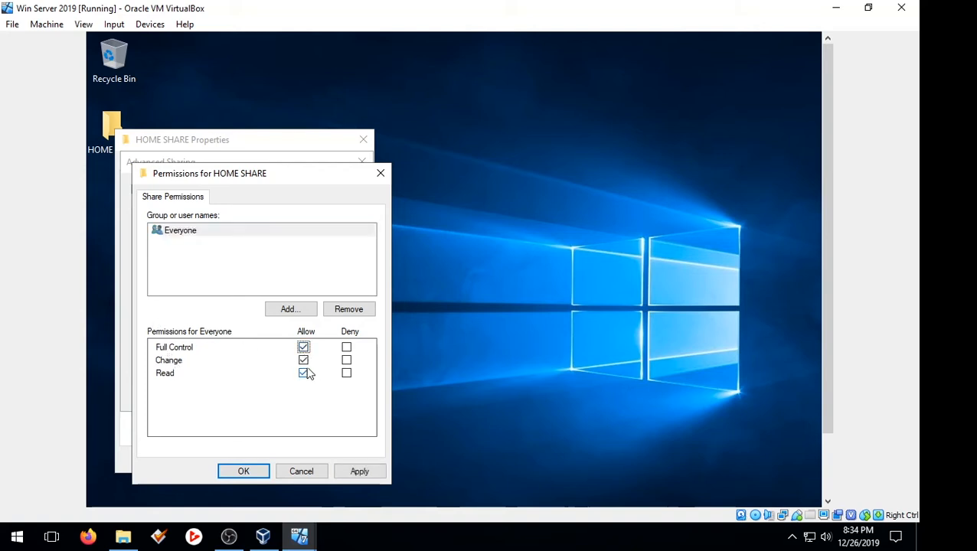
left_click(359, 474)
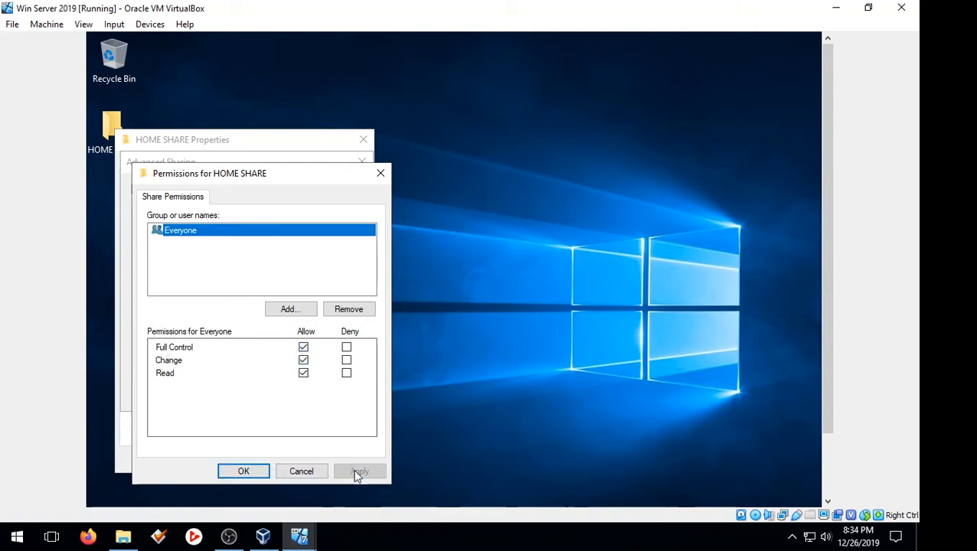
left_click(235, 472)
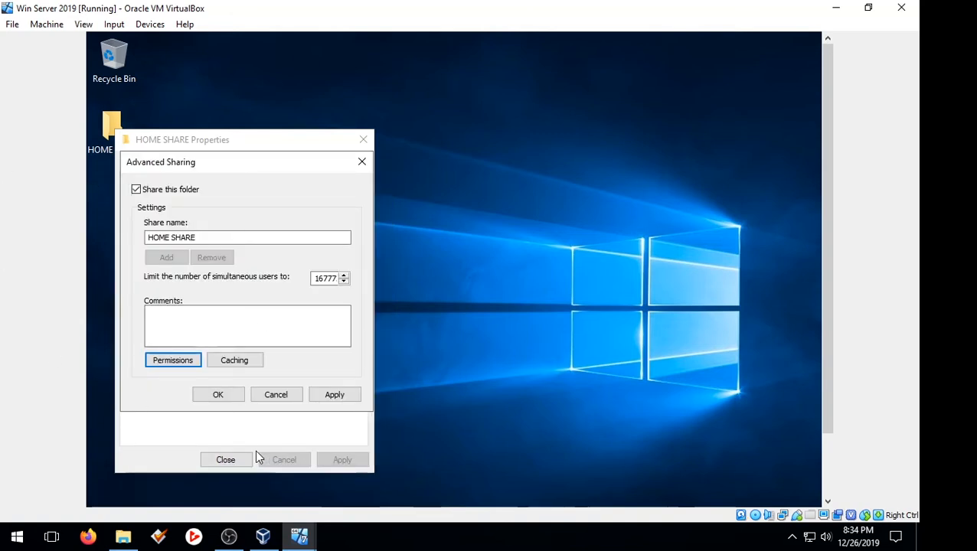
left_click(336, 396)
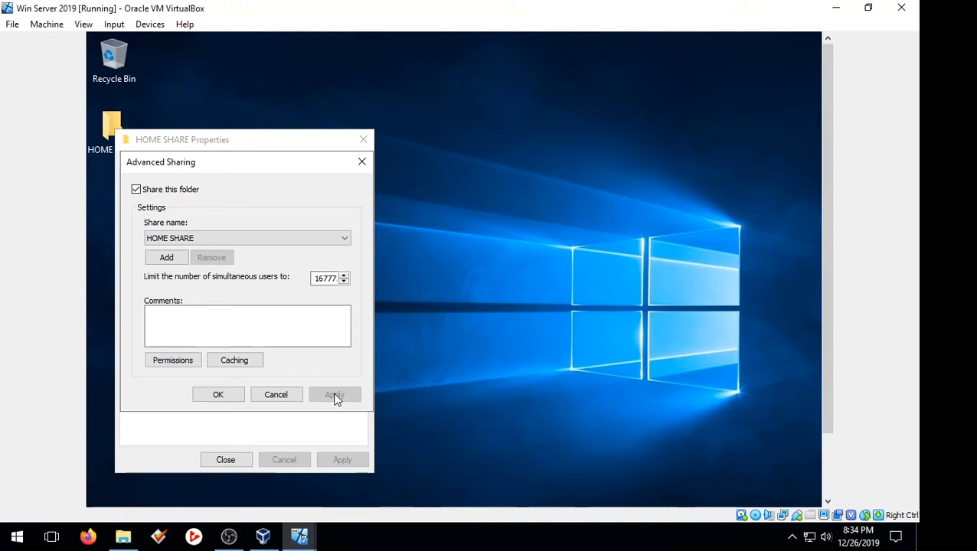
left_click(231, 396)
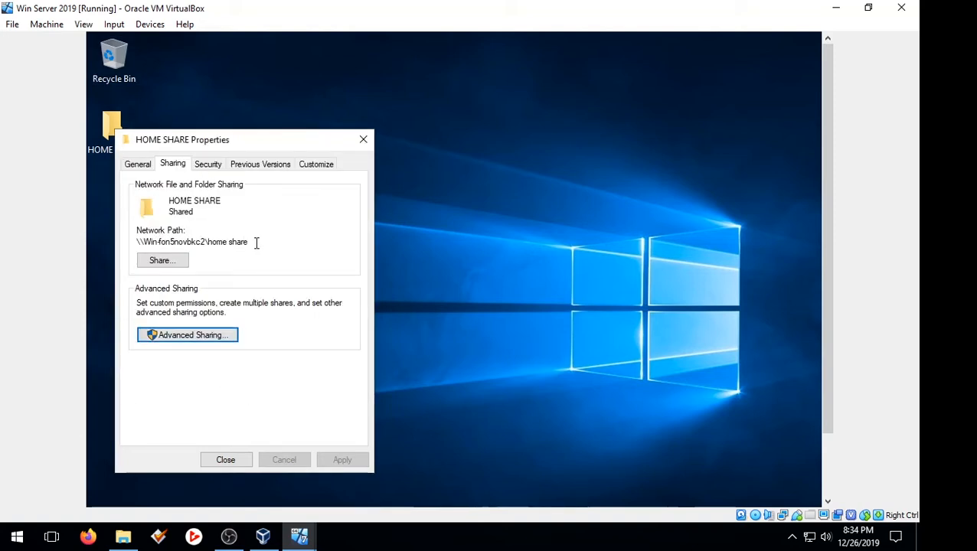
Step: Copy HOME SHARE's network path and switch back to Active Directory Users and Computers
left_click_drag(256, 243, 137, 242)
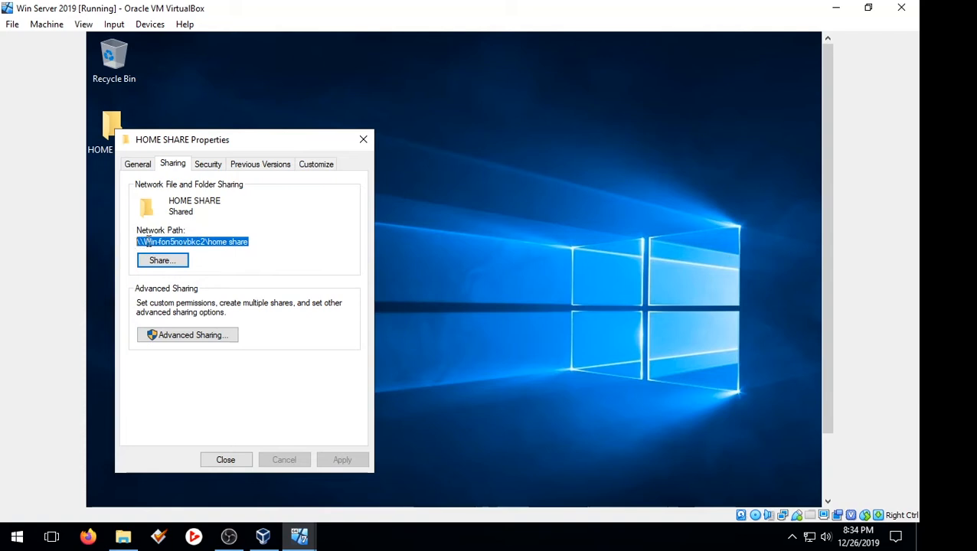
right_click(148, 242)
left_click(184, 287)
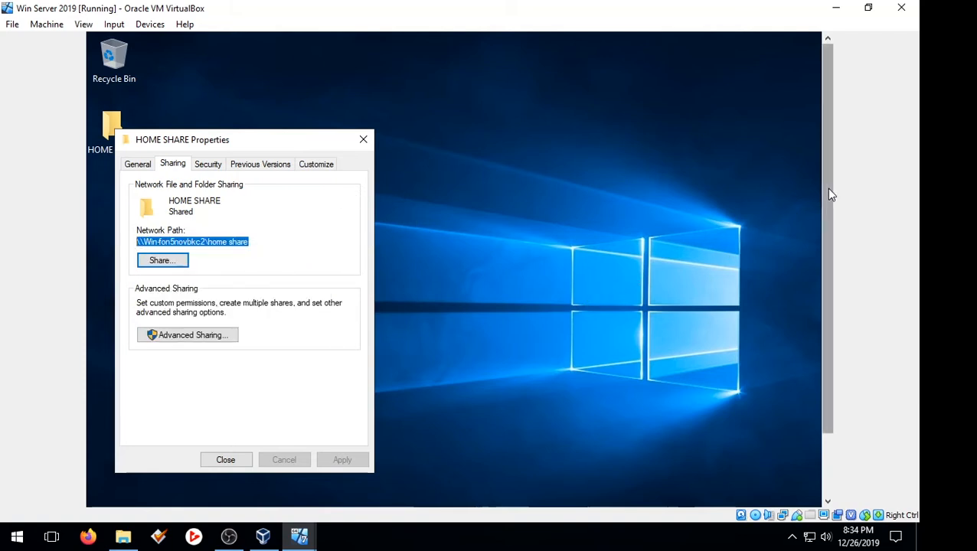
left_click_drag(822, 183, 829, 165)
left_click(285, 497)
left_click(314, 494)
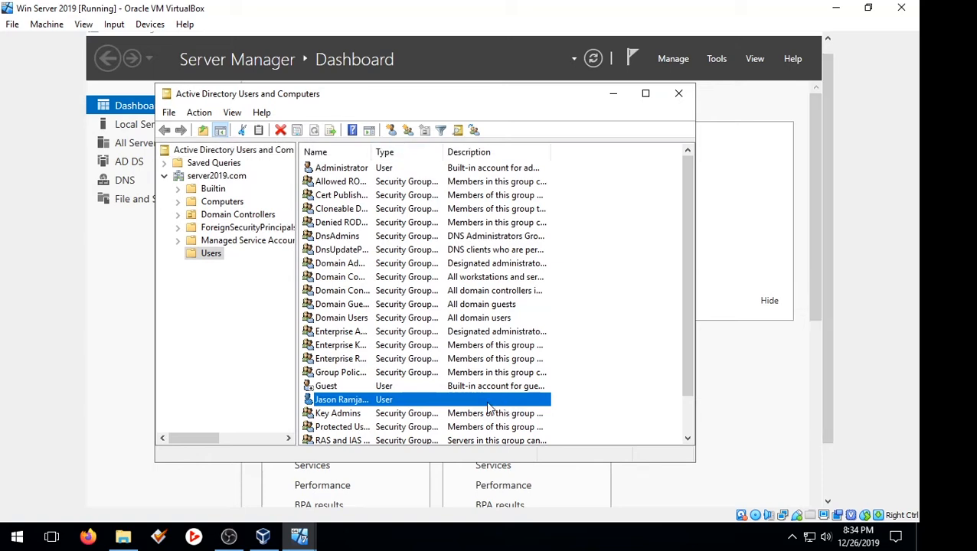
Step: On the user's Profile tab, connect the home folder to drive Z:
right_click(389, 399)
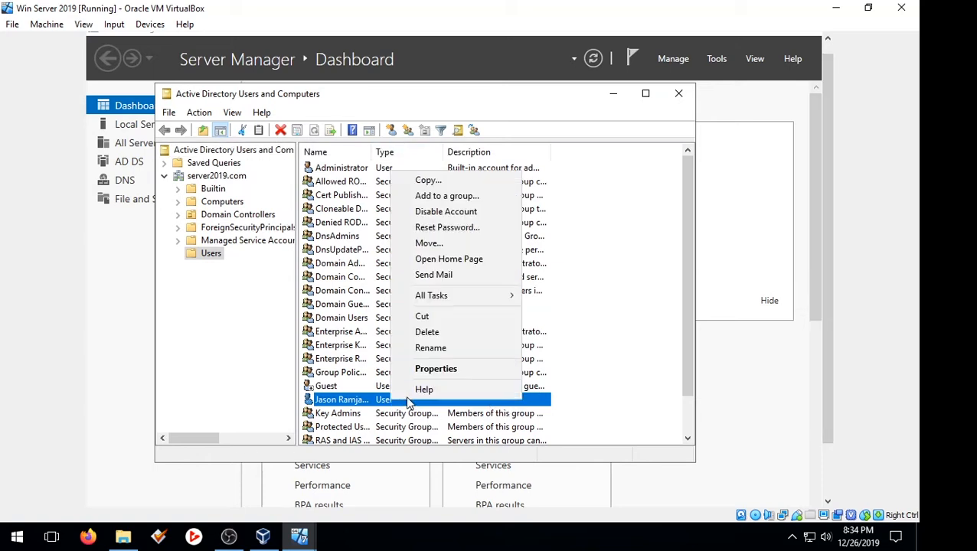
left_click(443, 367)
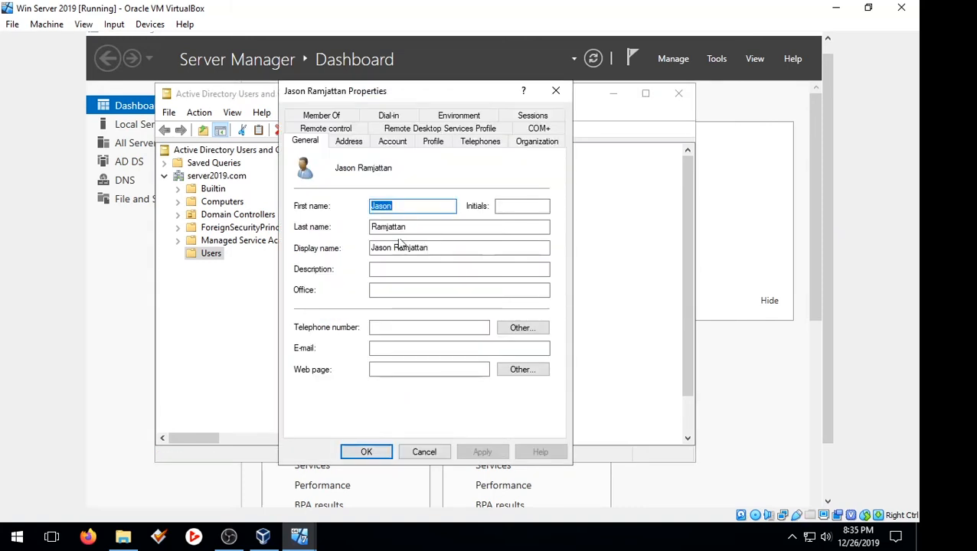
left_click(443, 143)
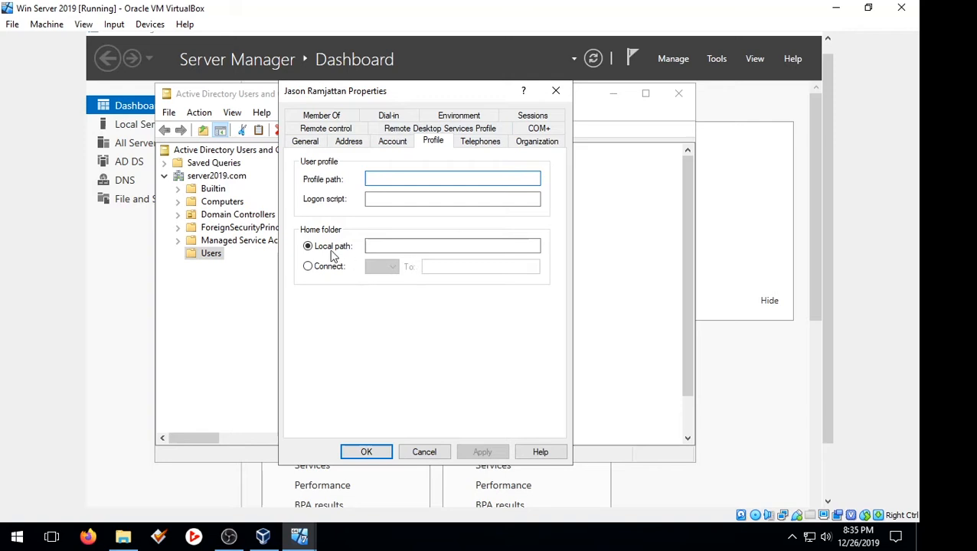
left_click(307, 268)
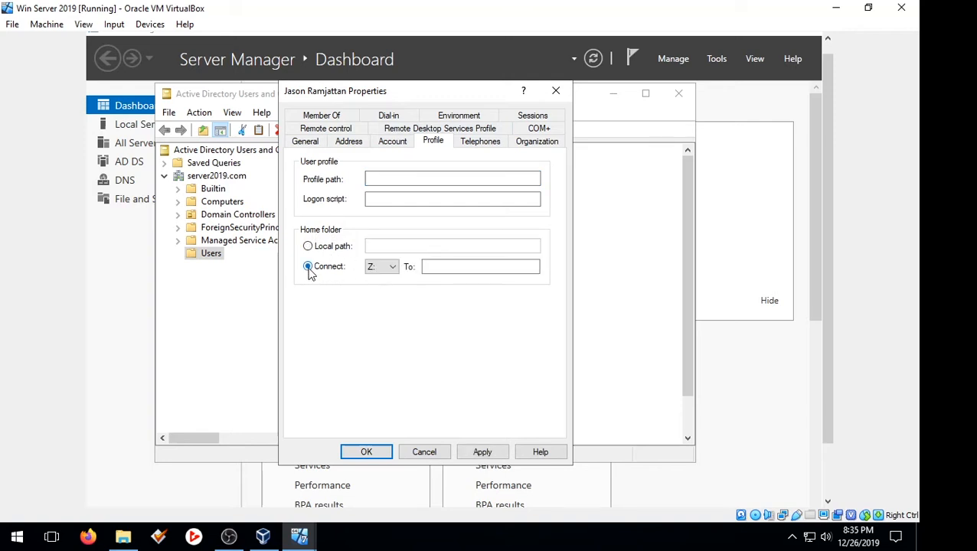
left_click(392, 269)
left_click(430, 267)
Step: Paste the HOME SHARE path, append \%username%, then apply and close the properties
left_click(442, 271)
right_click(442, 271)
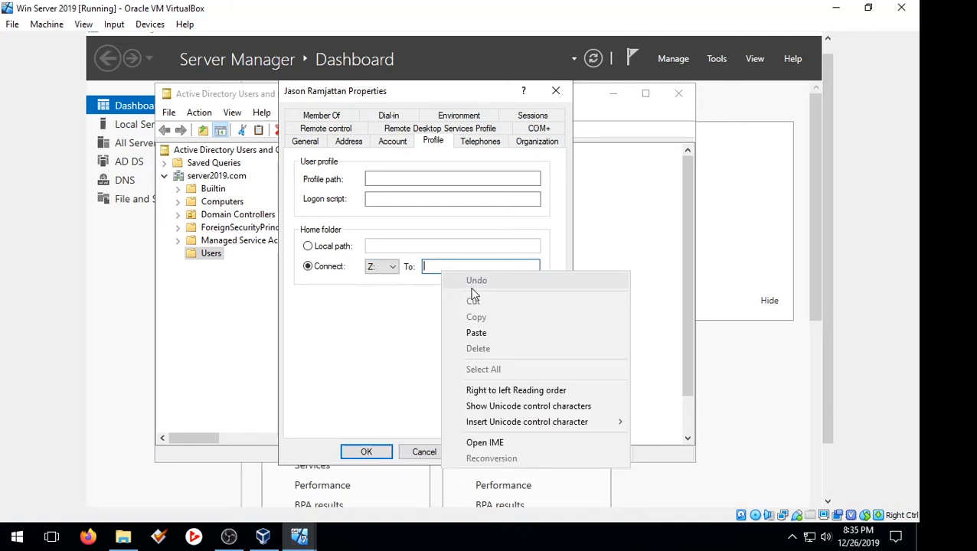
left_click(483, 331)
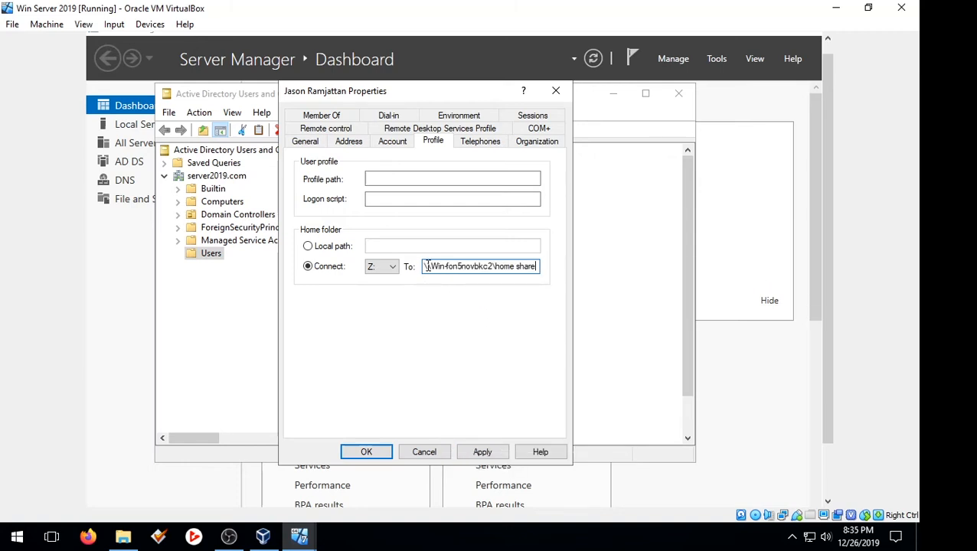
left_click_drag(426, 267, 540, 271)
left_click(539, 270)
type("\\")
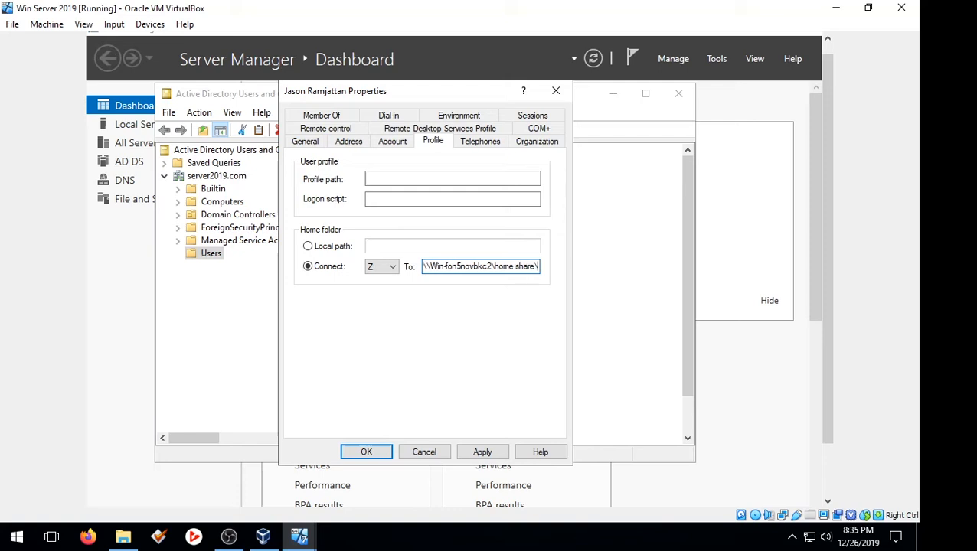
type("%")
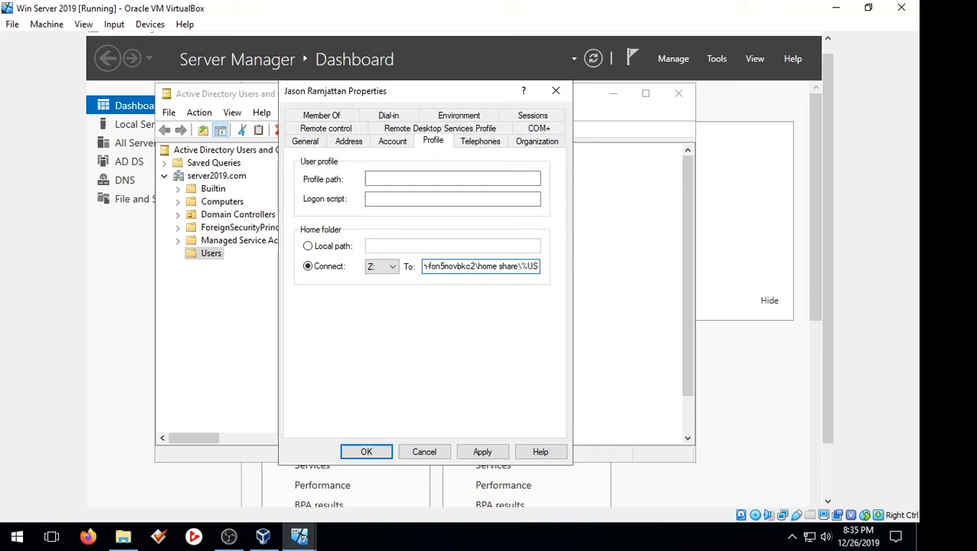
type("use")
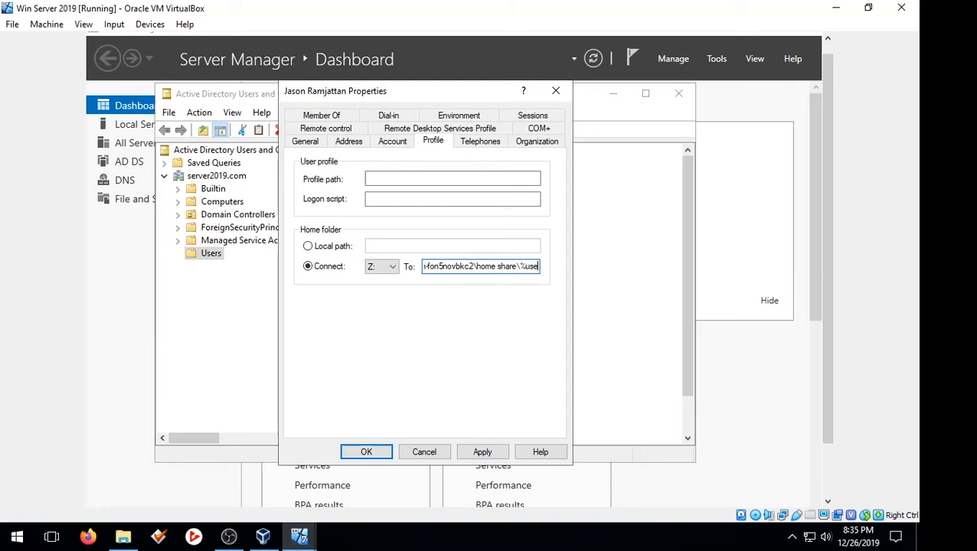
type("rname")
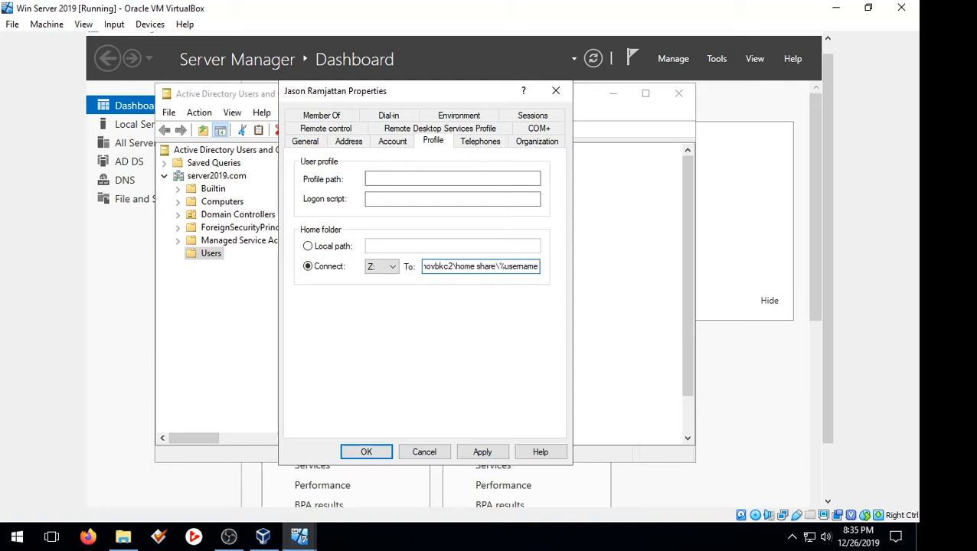
type("%")
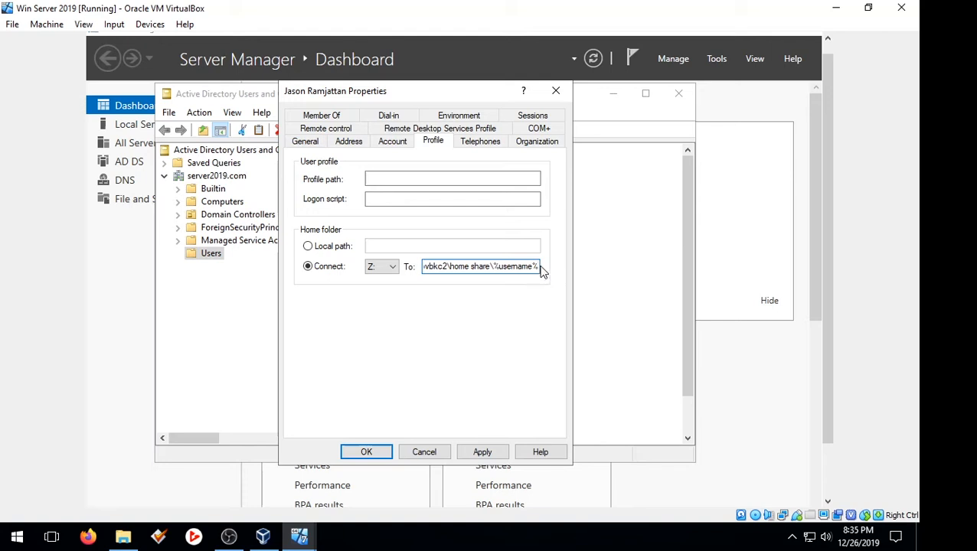
left_click_drag(539, 268, 494, 267)
left_click_drag(285, 90, 347, 92)
left_click_drag(414, 101, 373, 100)
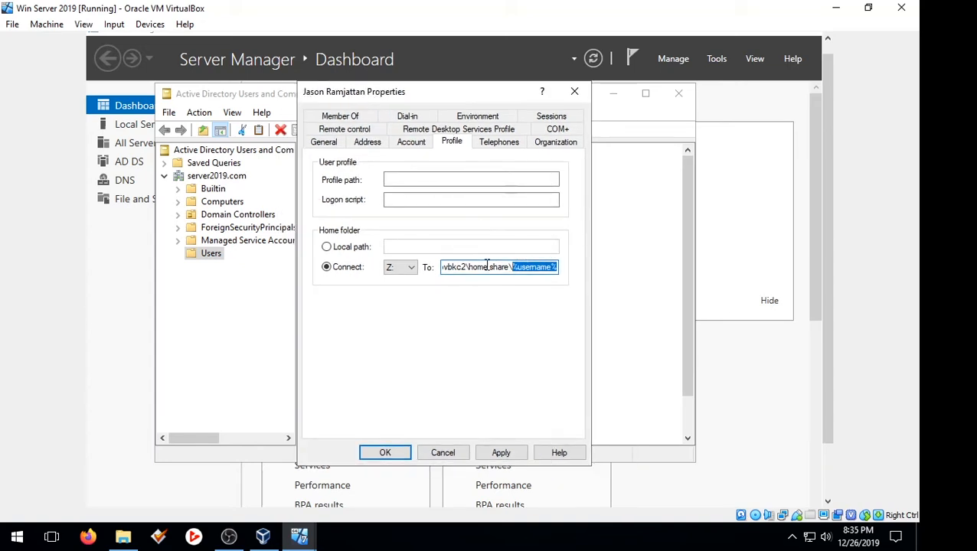
left_click(501, 453)
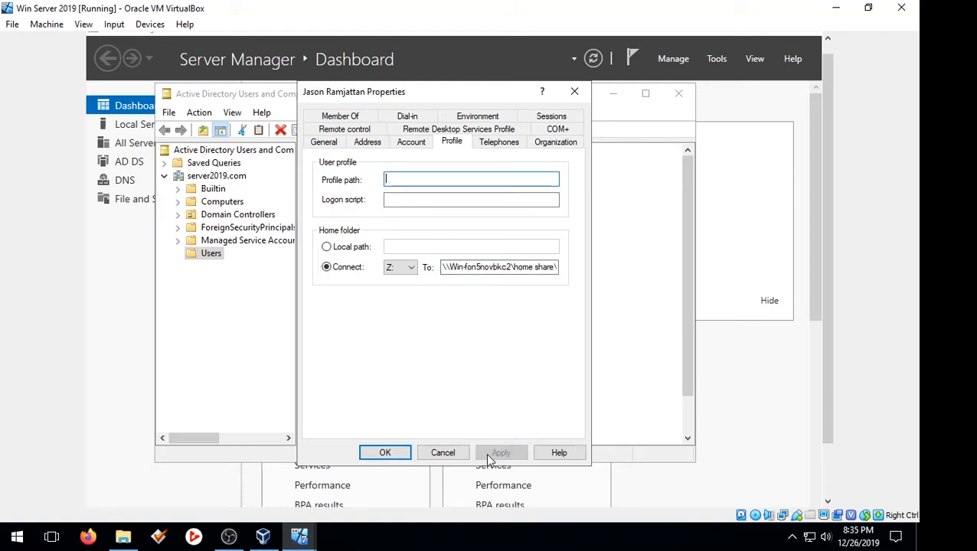
left_click(385, 453)
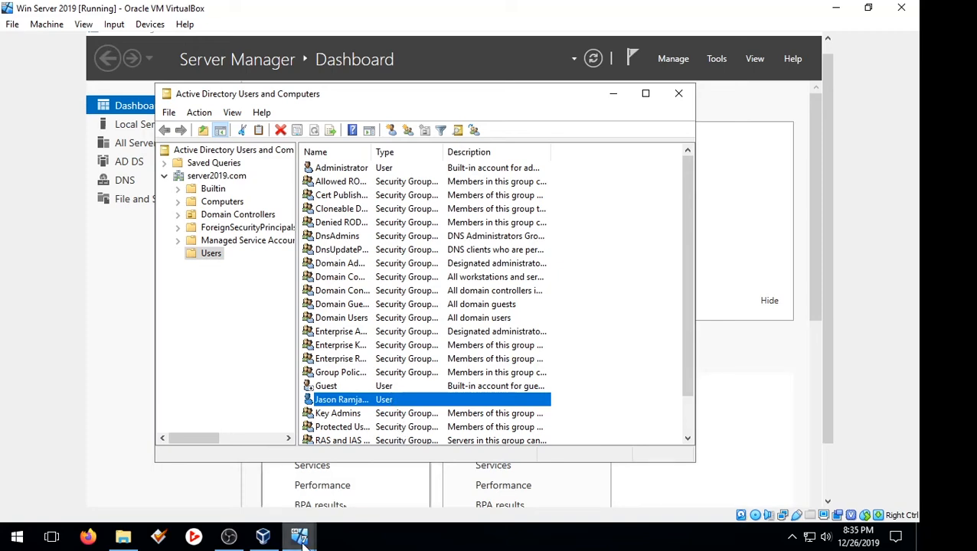
Step: Minimize the recorder, bring the Windows 7 (client 2) VM forward and unpause it
left_click(228, 536)
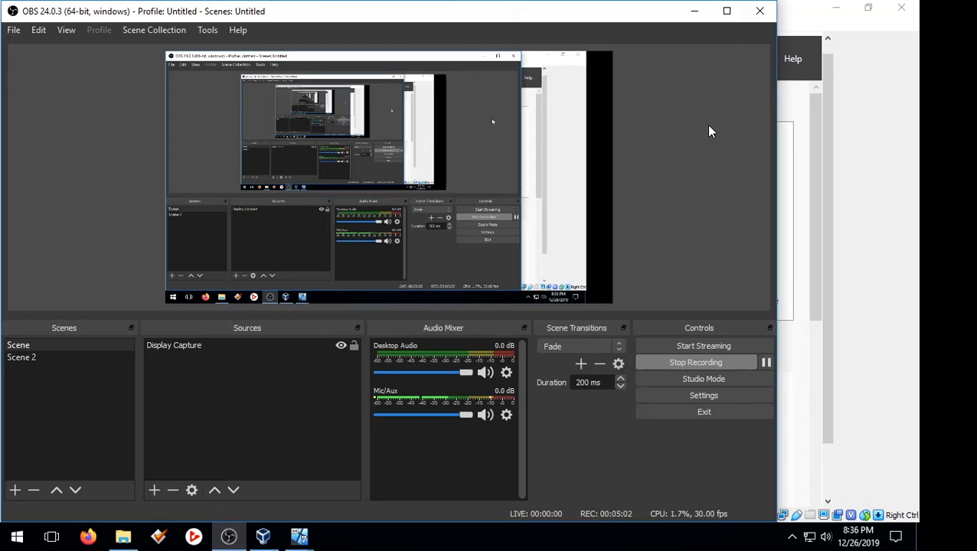
left_click(694, 11)
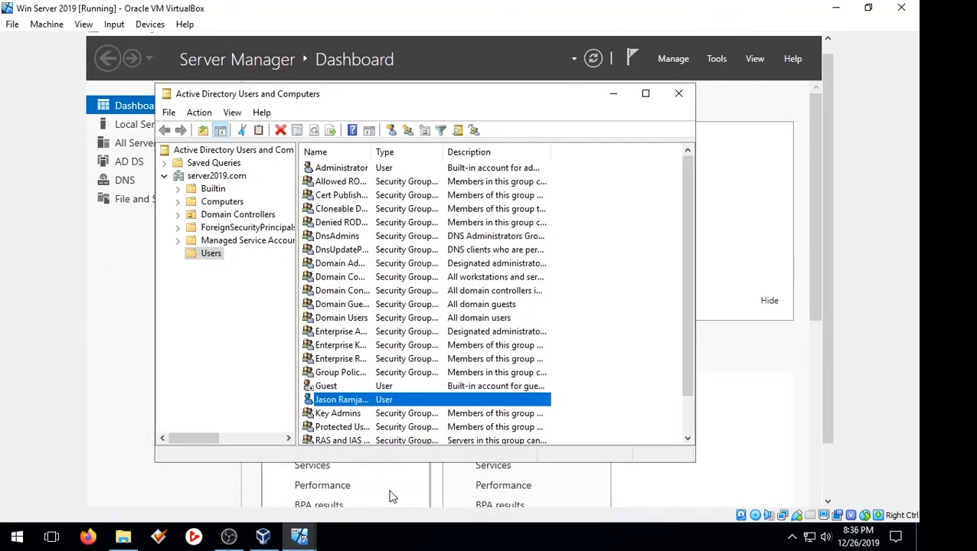
mouse_move(299, 536)
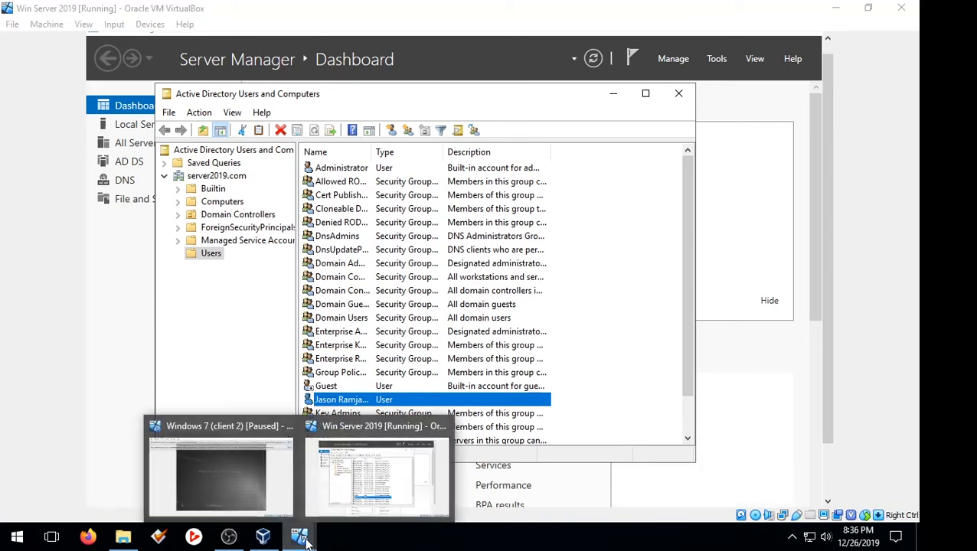
mouse_move(221, 471)
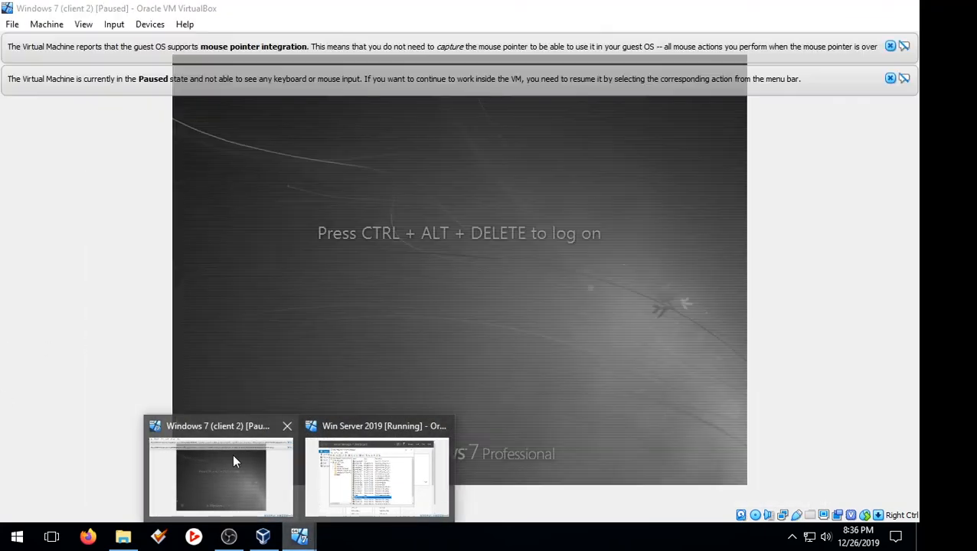
left_click(233, 455)
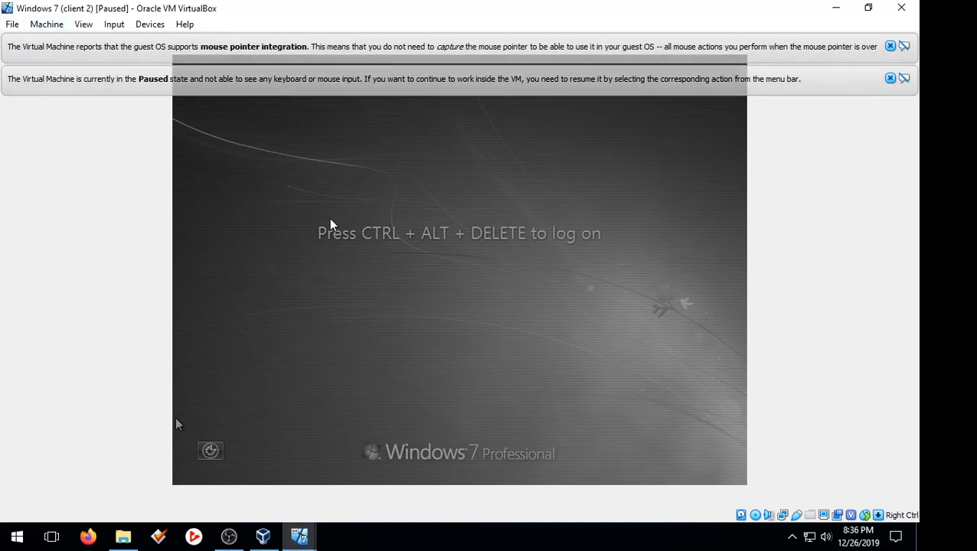
left_click(13, 24)
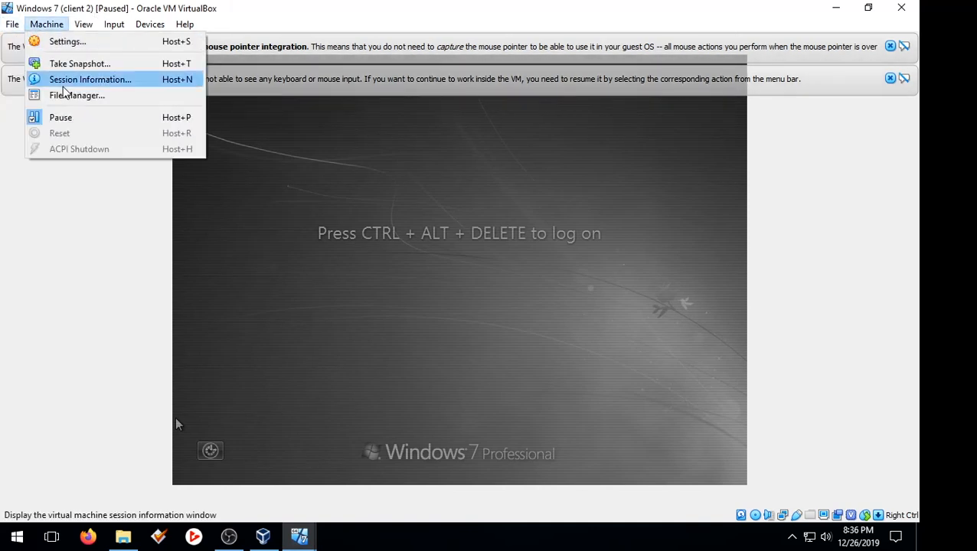
left_click(83, 116)
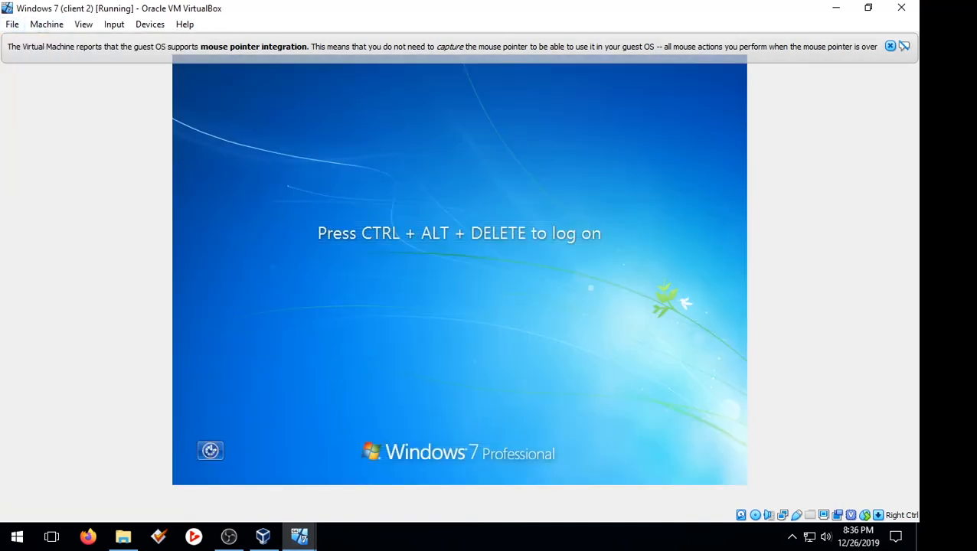
Step: Send Ctrl-Alt-Del to the guest and choose Switch User, then Other User
left_click(114, 25)
mouse_move(178, 43)
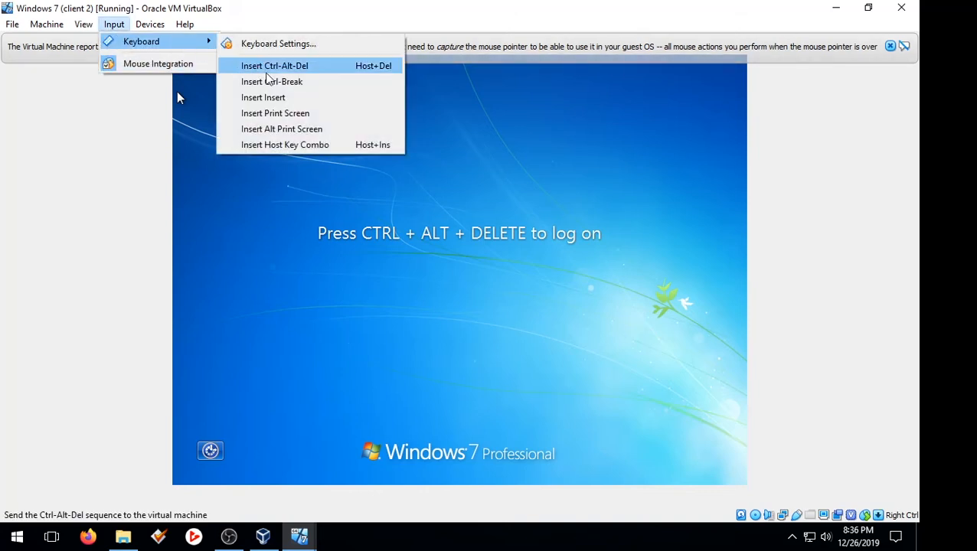
left_click(268, 65)
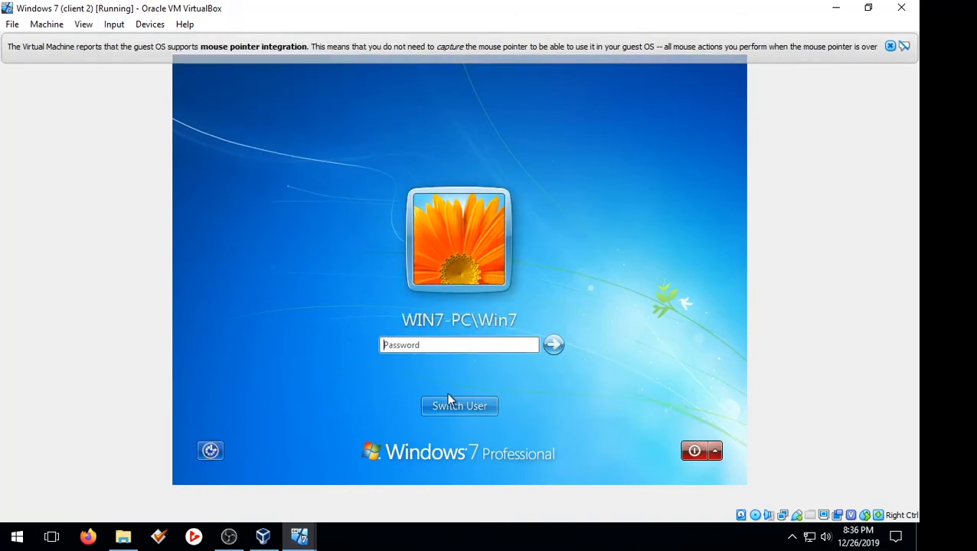
left_click(459, 406)
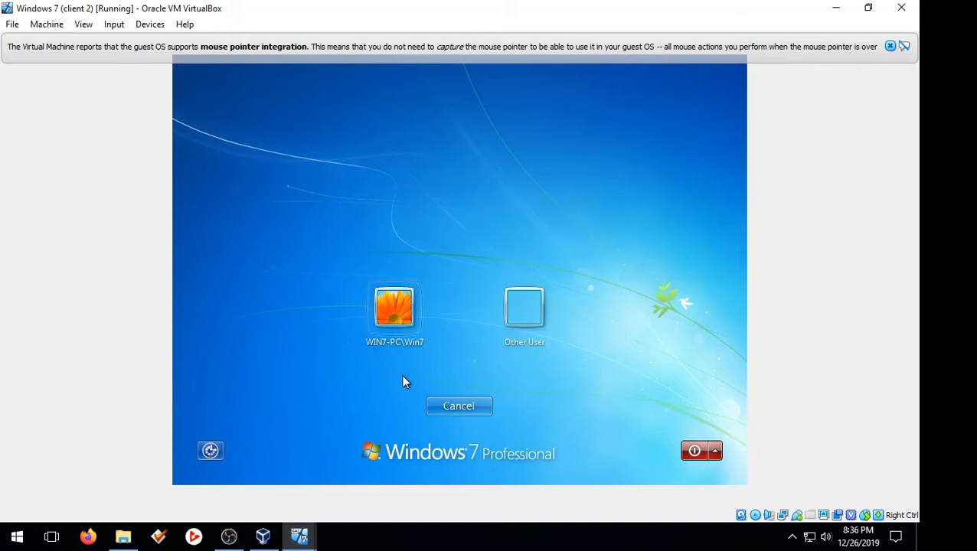
left_click(510, 317)
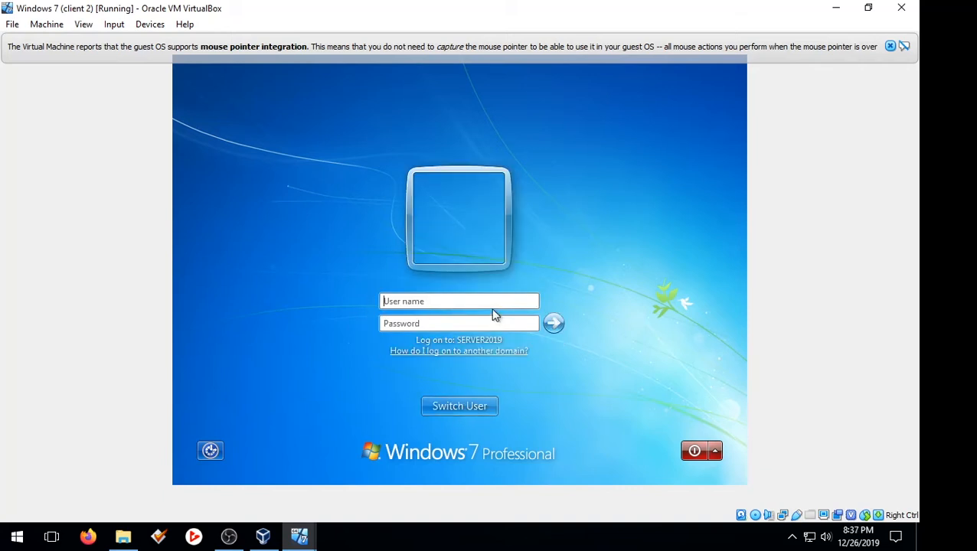
Step: Sign in with the domain user's SERVER2019\ logon name and password
type("S")
type("ERVER2019\\JASO")
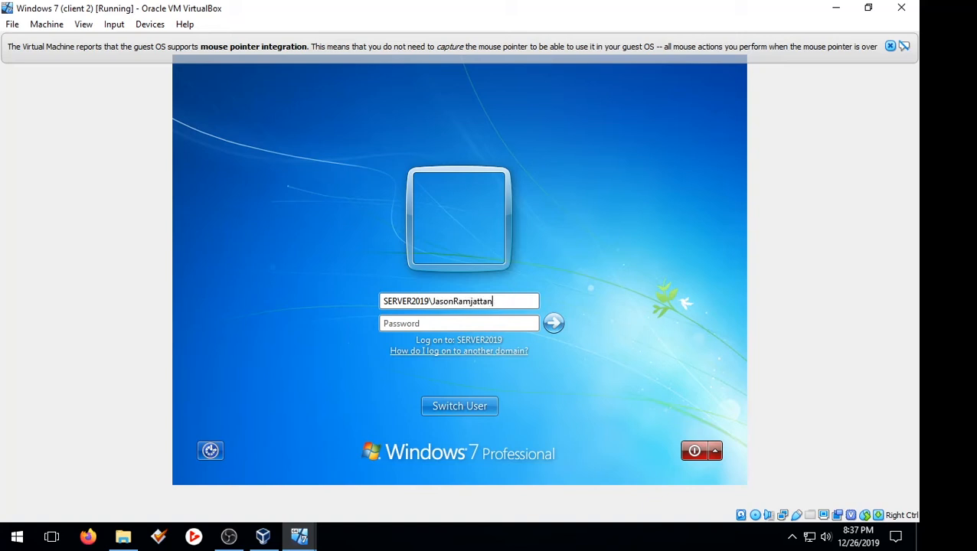
left_click(535, 322)
type("P")
key("Return")
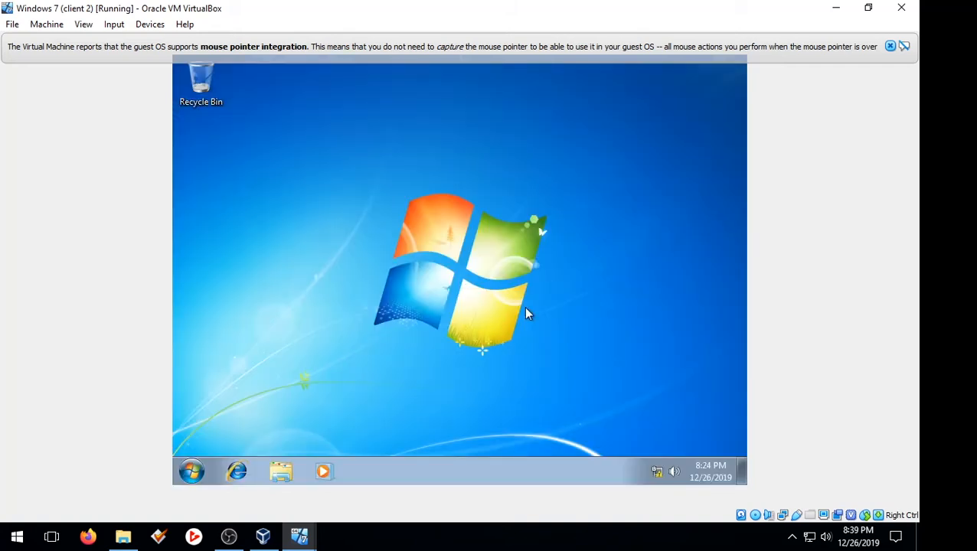
left_click(280, 473)
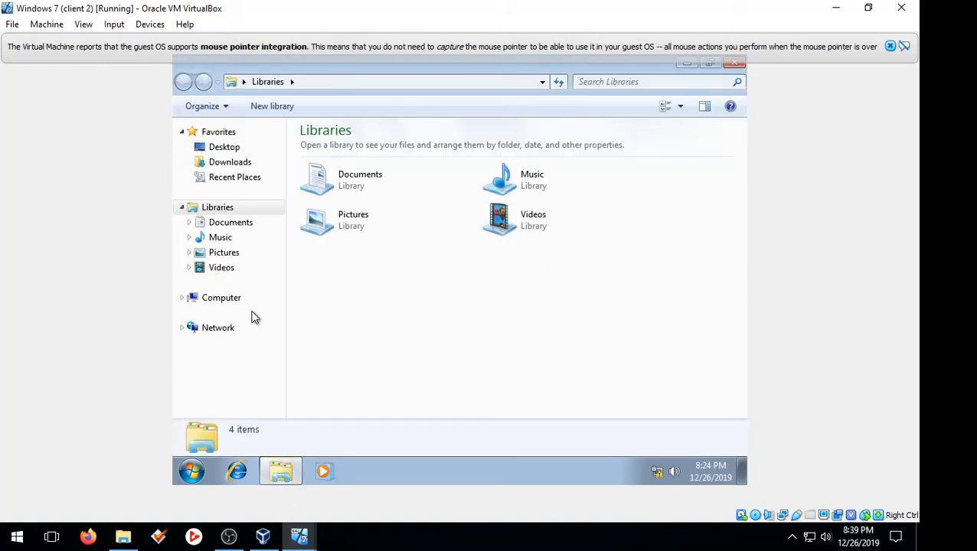
left_click(223, 299)
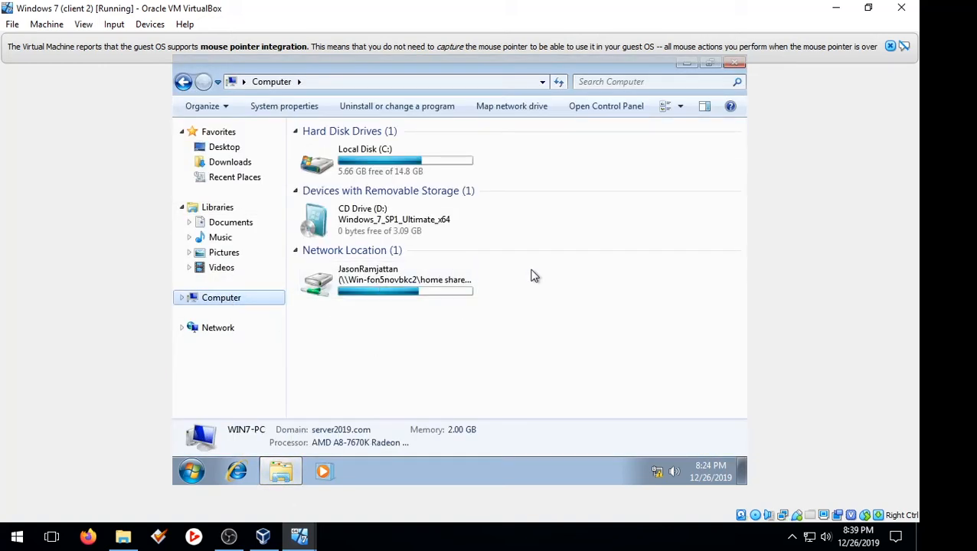
left_click_drag(502, 317, 376, 285)
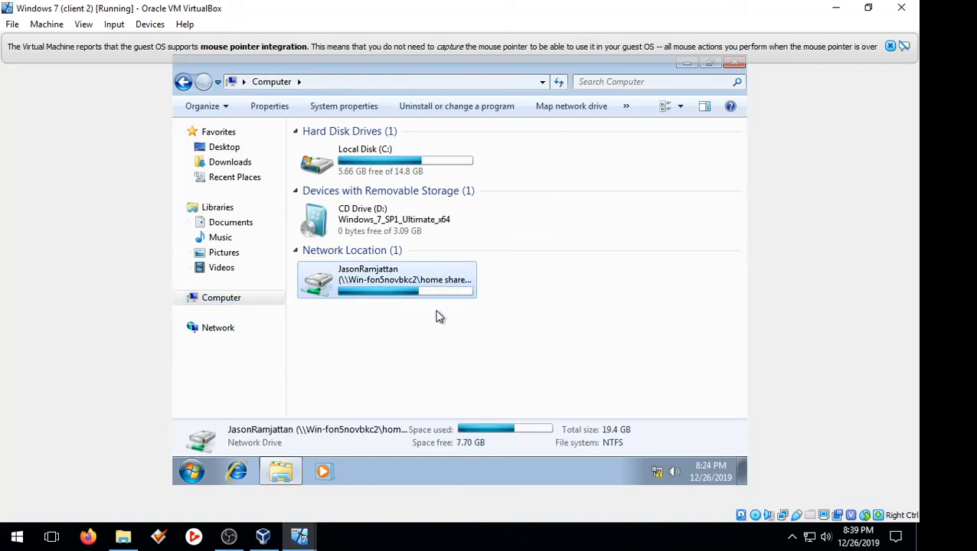
double_click(436, 282)
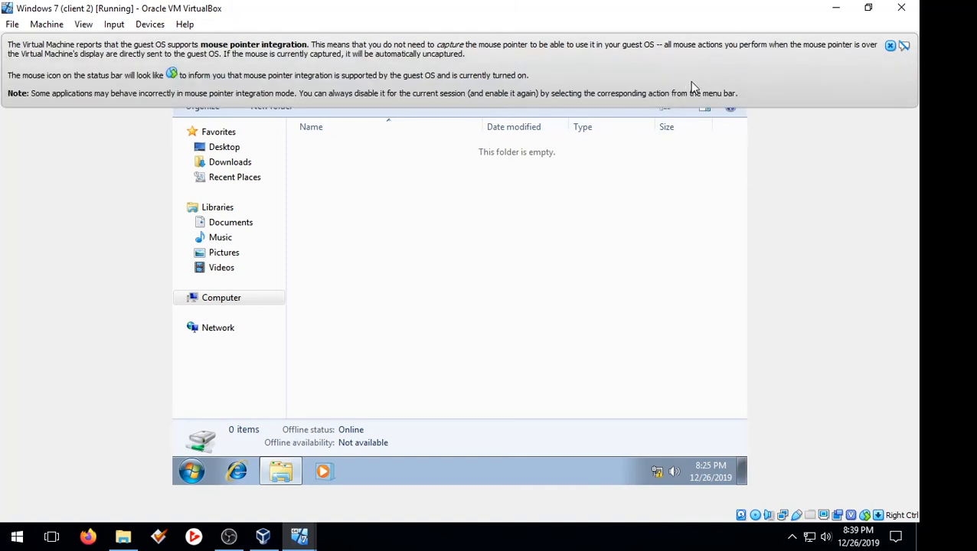
left_click(890, 46)
left_click(735, 63)
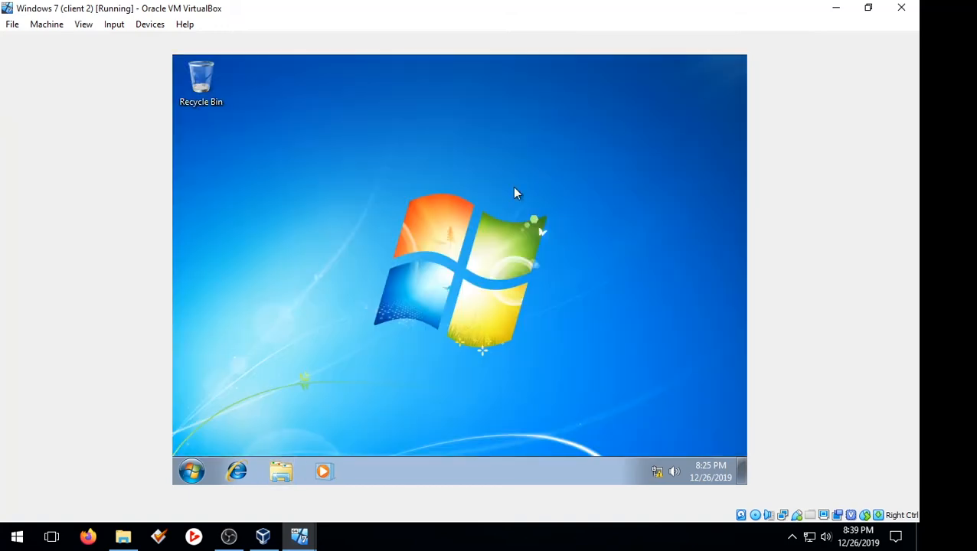
mouse_move(304, 534)
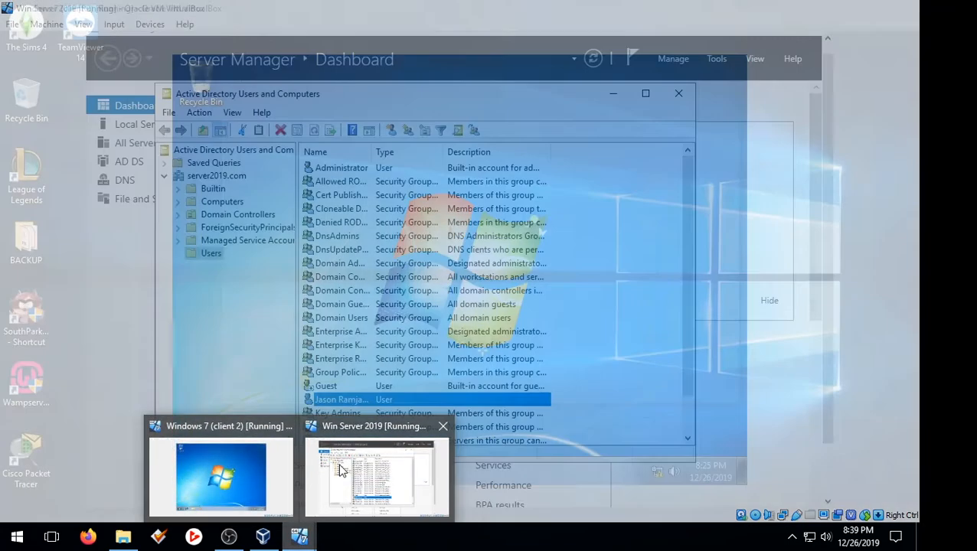
Step: Back on the Server 2019 VM, close Active Directory Users and Computers and minimize VirtualBox Manager
left_click(376, 475)
left_click(681, 93)
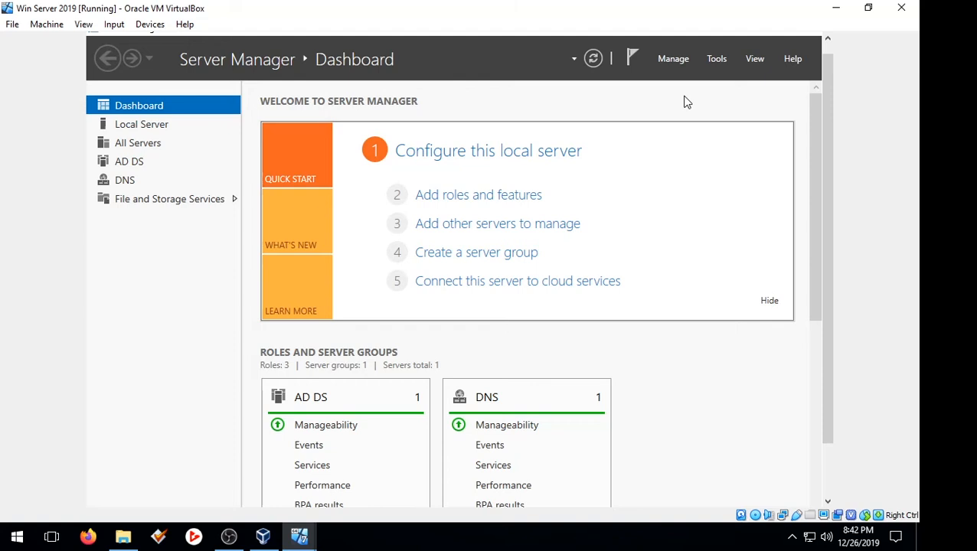
left_click(263, 534)
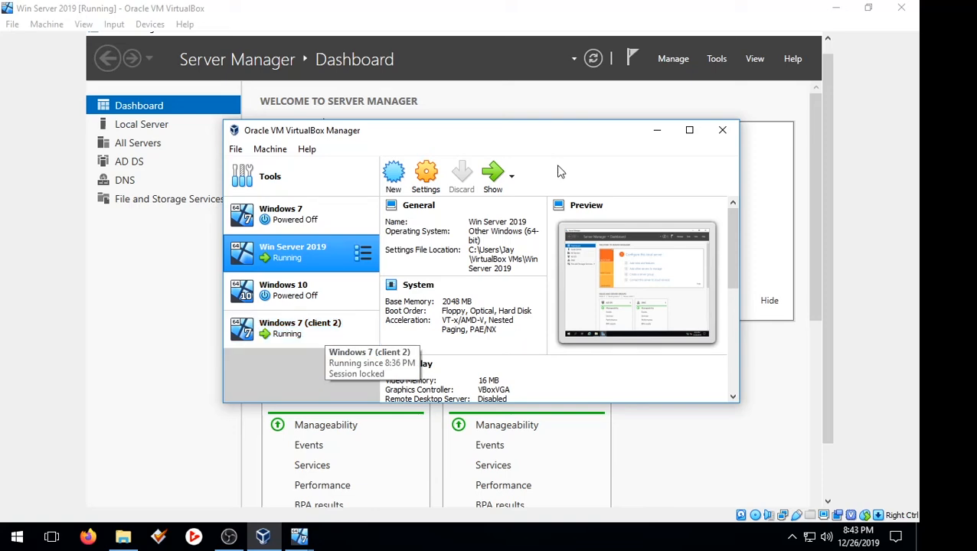
left_click(656, 130)
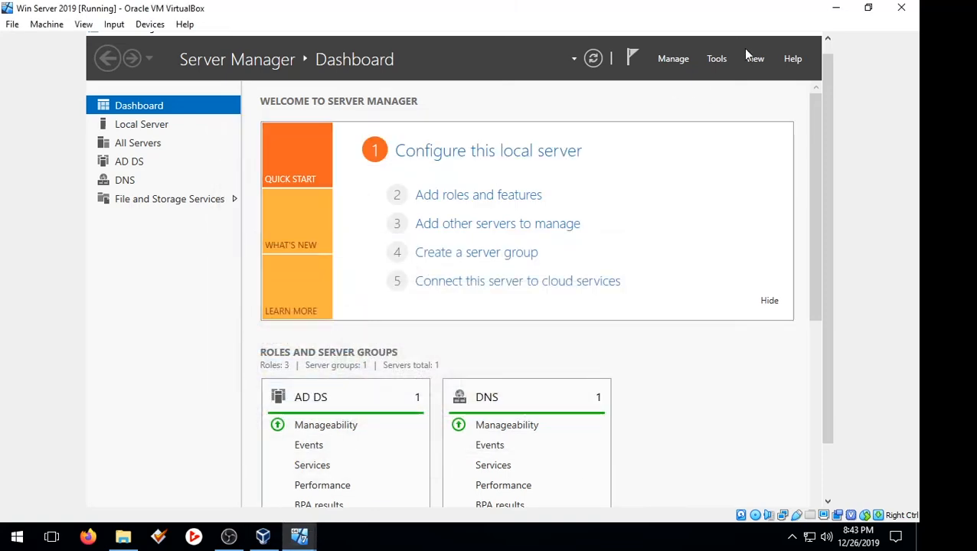
scroll(824, 108, "up", 1)
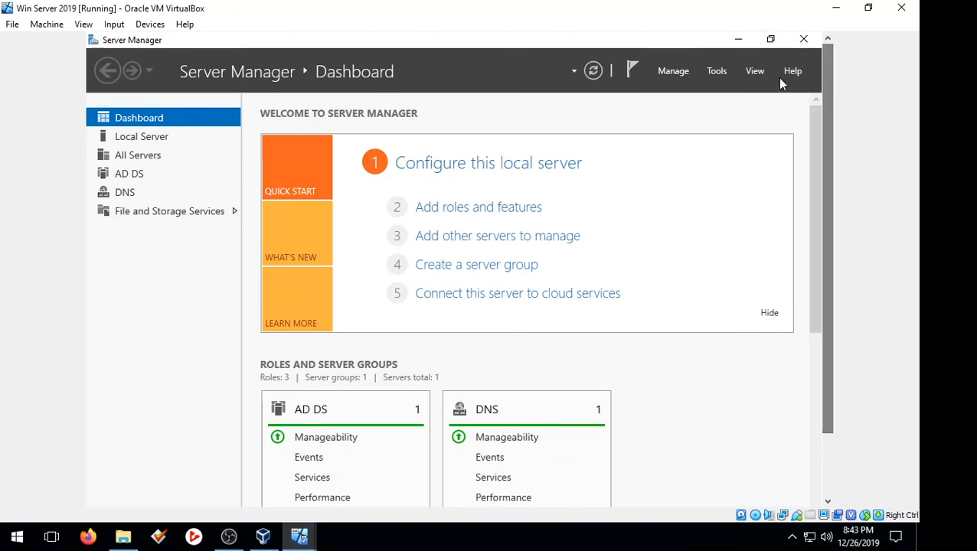
Step: Close the leftover HOME SHARE properties window and open This PC
left_click(738, 39)
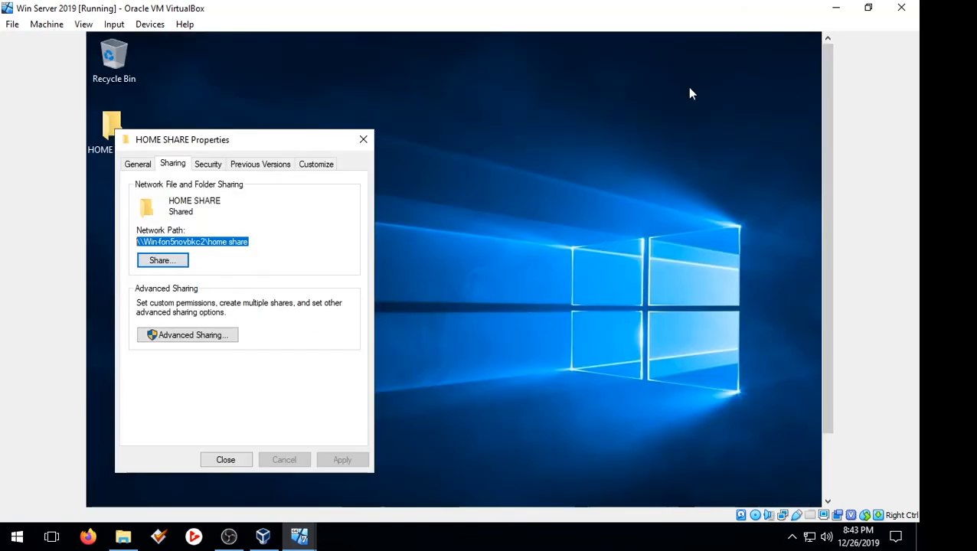
left_click(364, 140)
left_click_drag(827, 193, 828, 251)
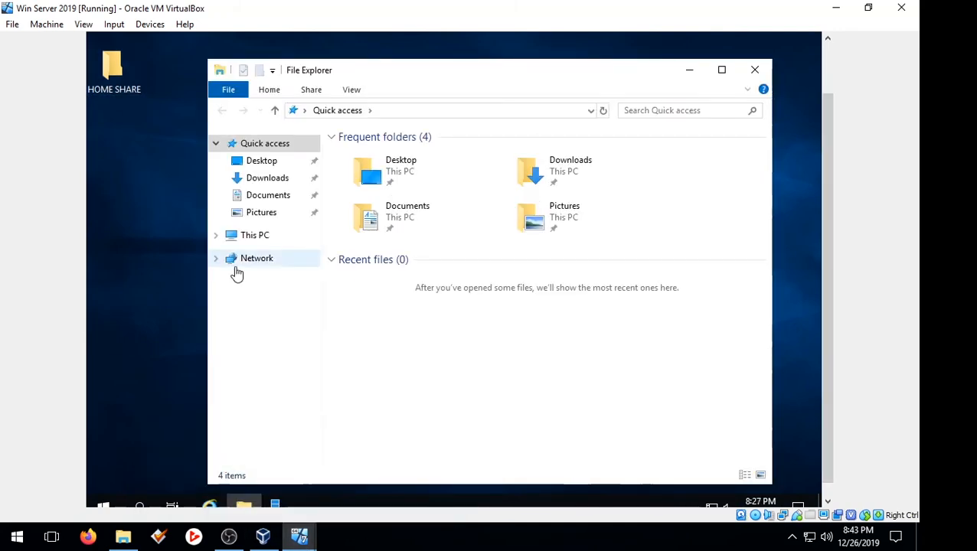
left_click(255, 237)
Step: Create a new folder named Profiles in Local Disk (C:)
double_click(414, 334)
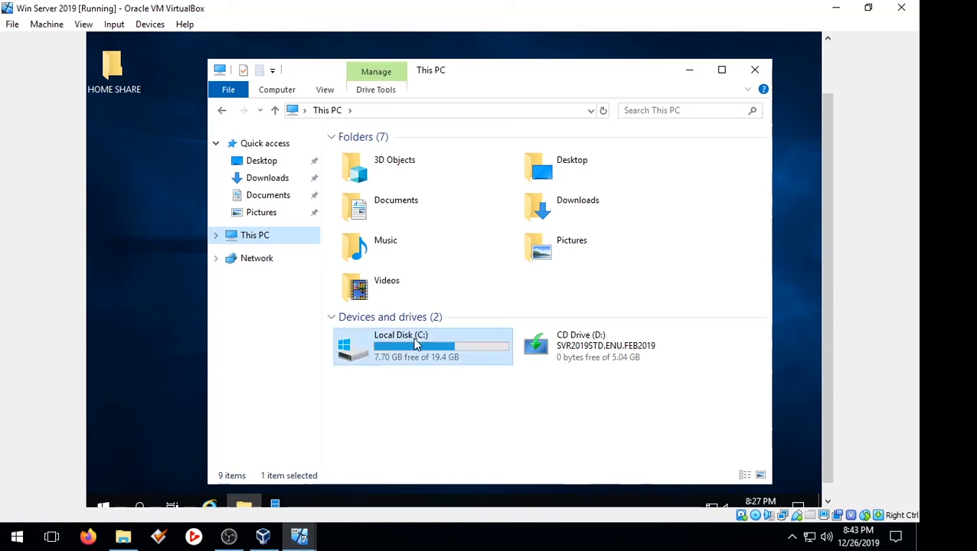
right_click(401, 317)
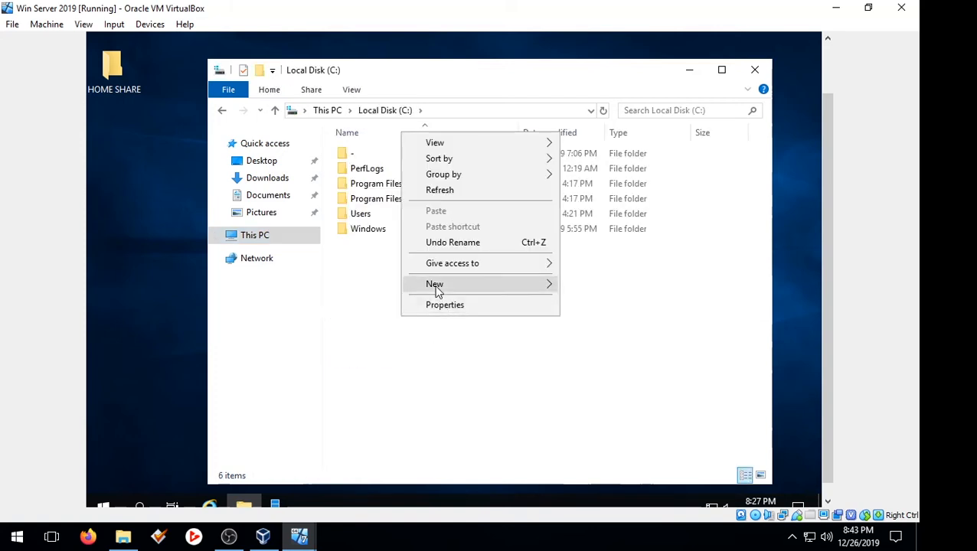
mouse_move(437, 286)
left_click(570, 285)
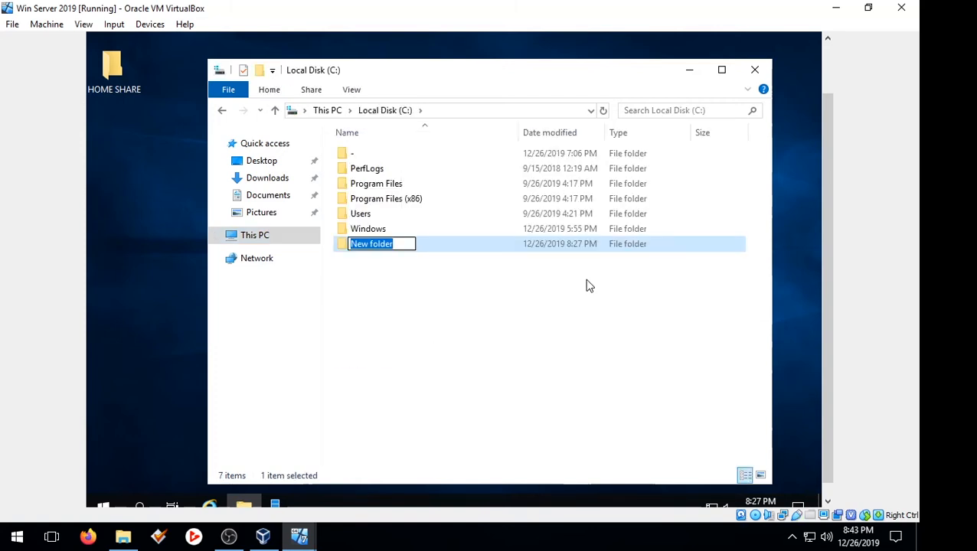
type("pr")
key("BackSpace")
key("BackSpace")
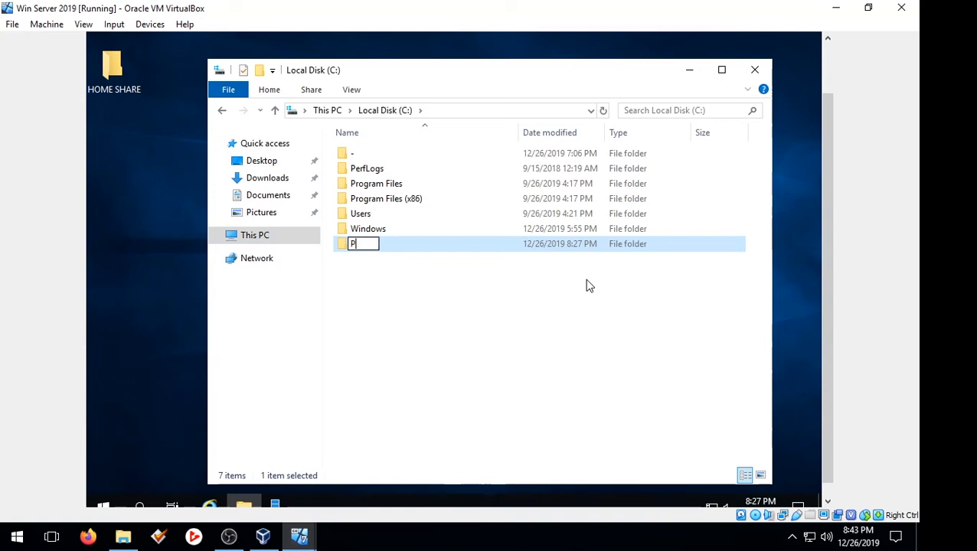
type("Profiles")
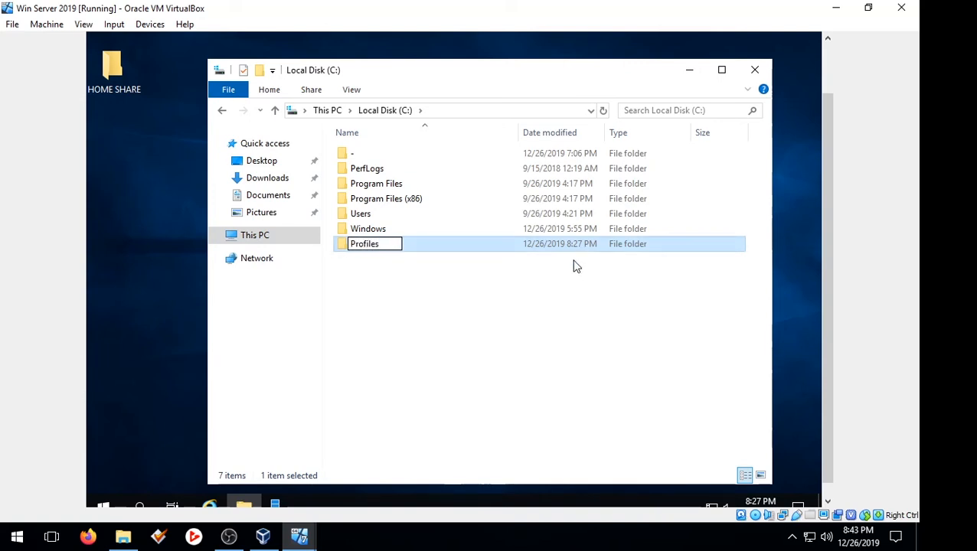
left_click(527, 262)
Step: Share the Profiles folder with Everyone at Read/Write
right_click(526, 250)
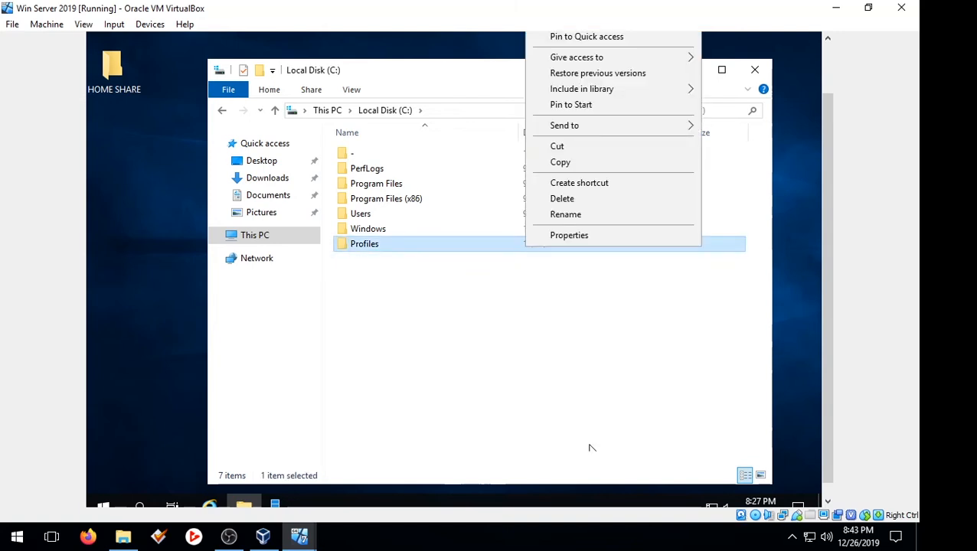
left_click(566, 236)
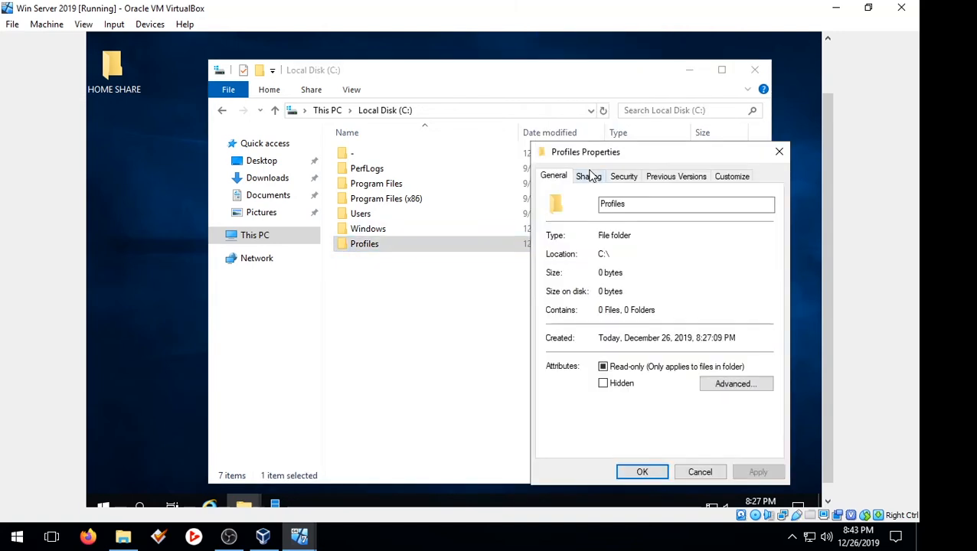
left_click(589, 176)
left_click(586, 276)
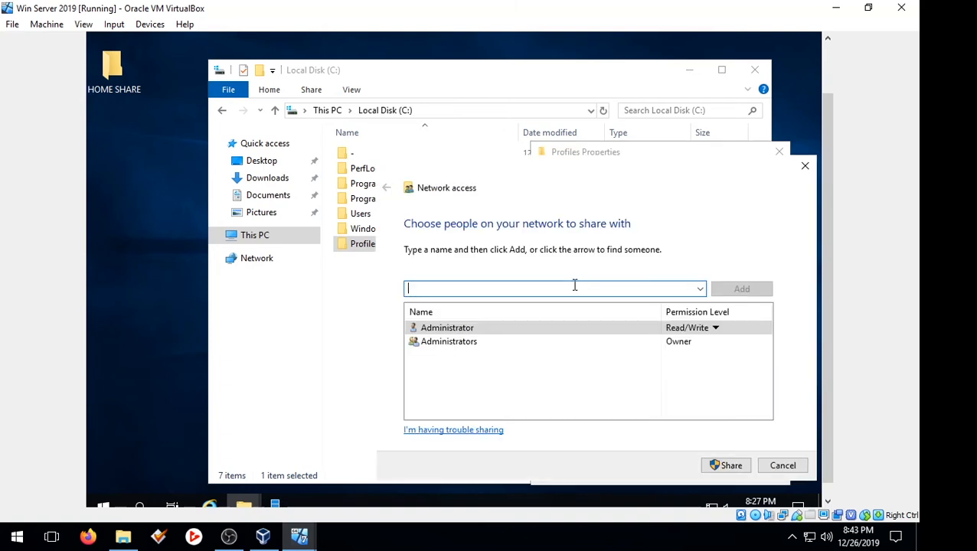
left_click(700, 291)
left_click(660, 305)
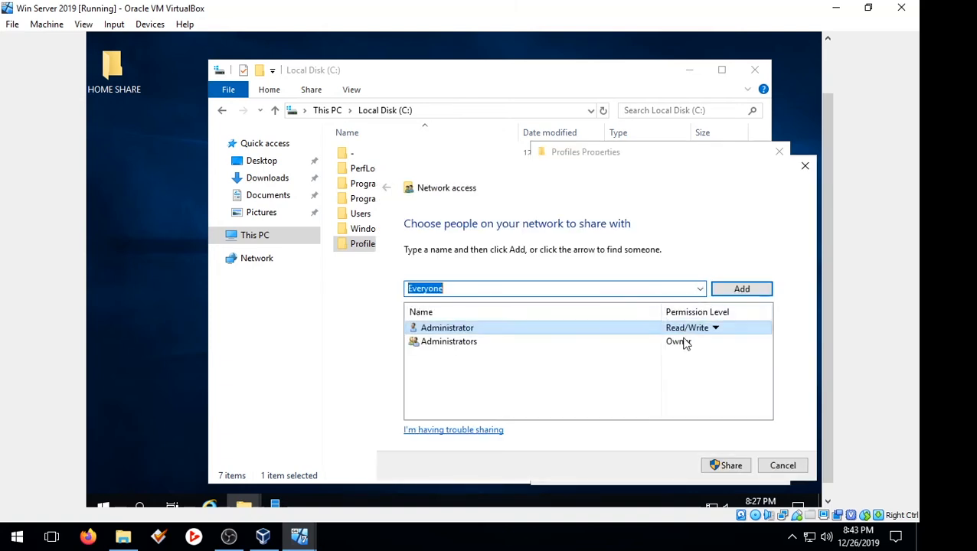
left_click(736, 291)
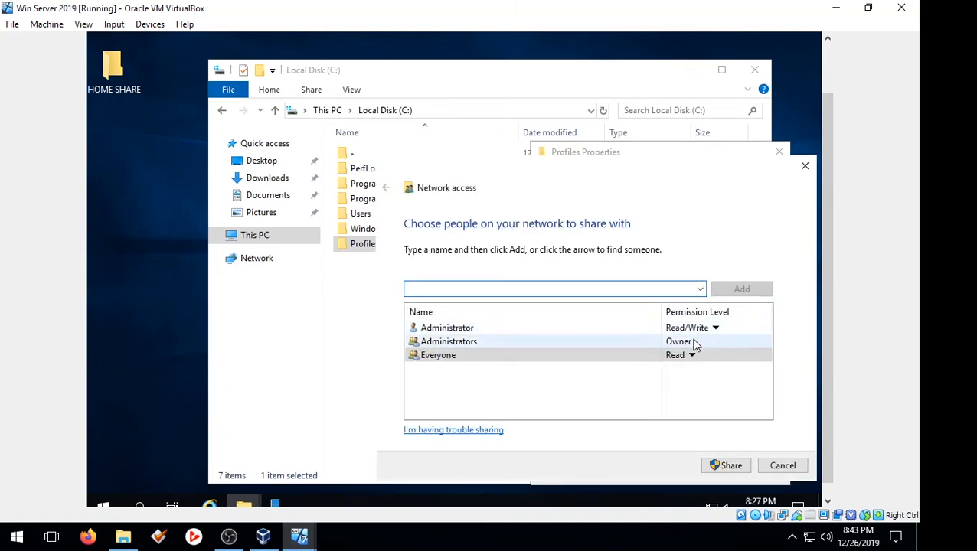
left_click(691, 357)
left_click(730, 374)
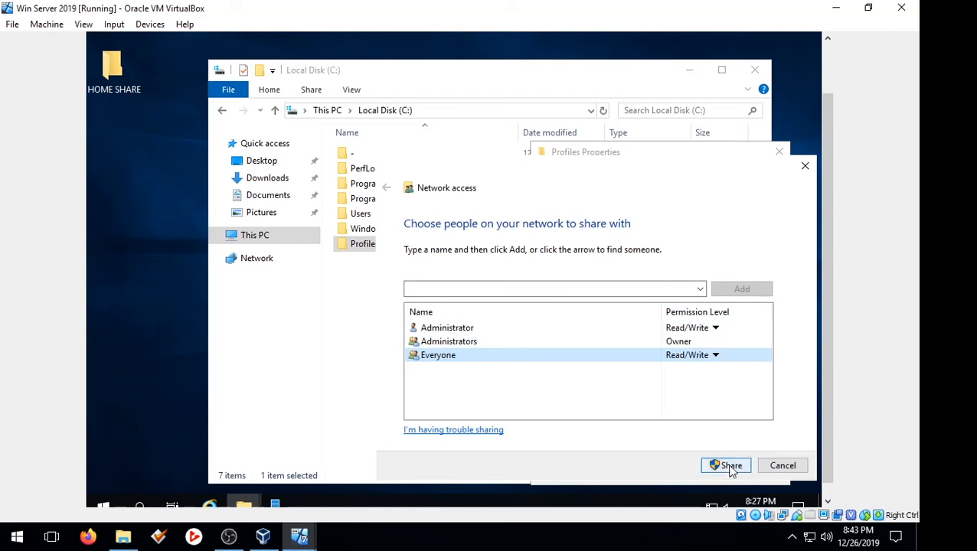
left_click(728, 467)
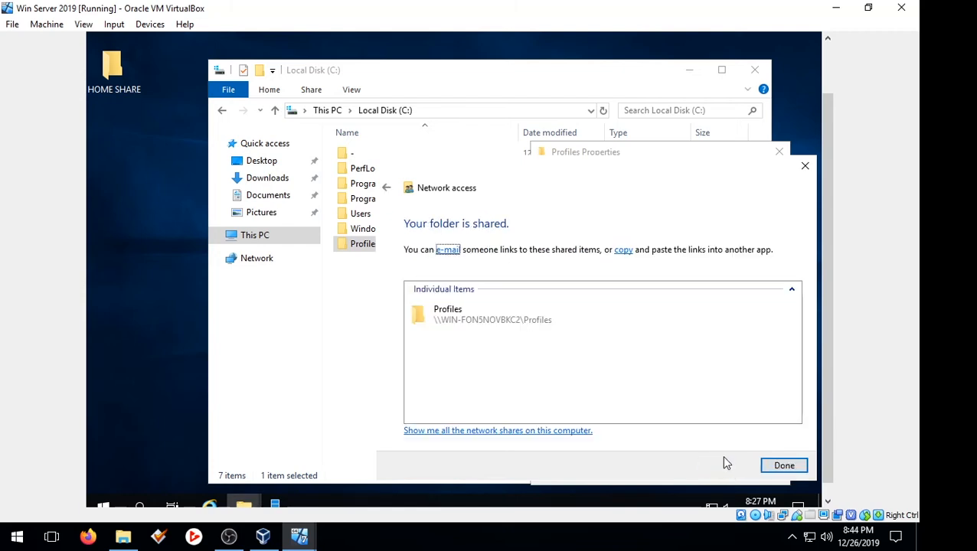
left_click(783, 465)
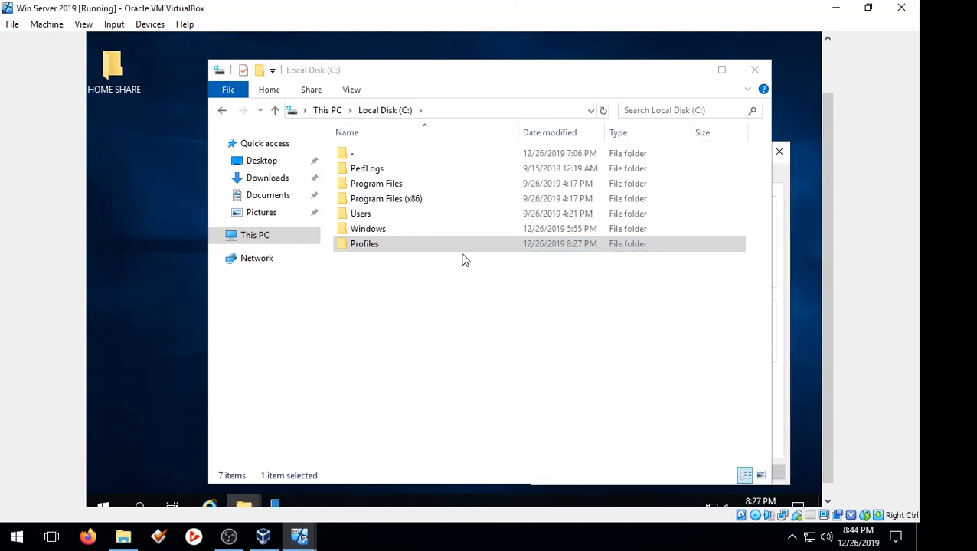
Step: Review and accept the Profiles folder's Advanced Sharing permissions
right_click(463, 246)
left_click(517, 241)
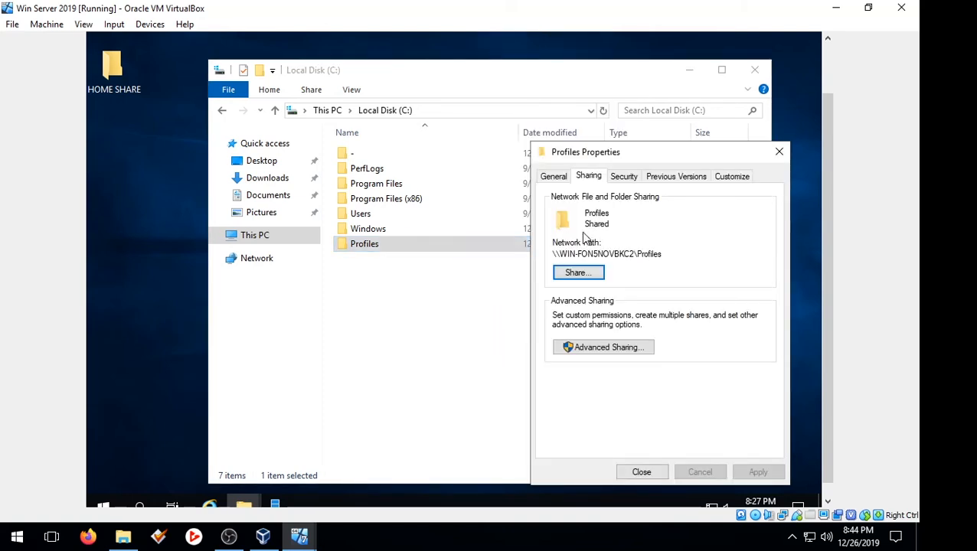
left_click(620, 348)
left_click(602, 372)
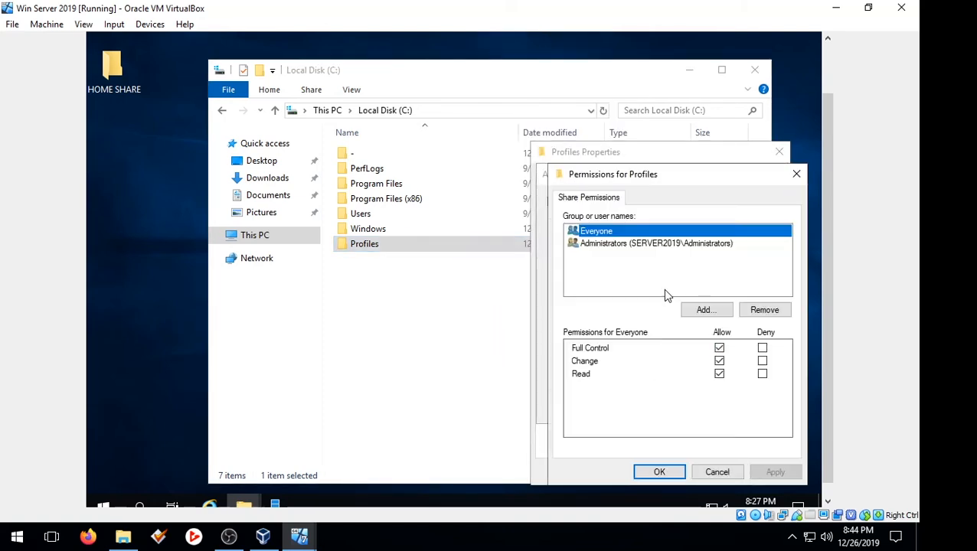
left_click(677, 465)
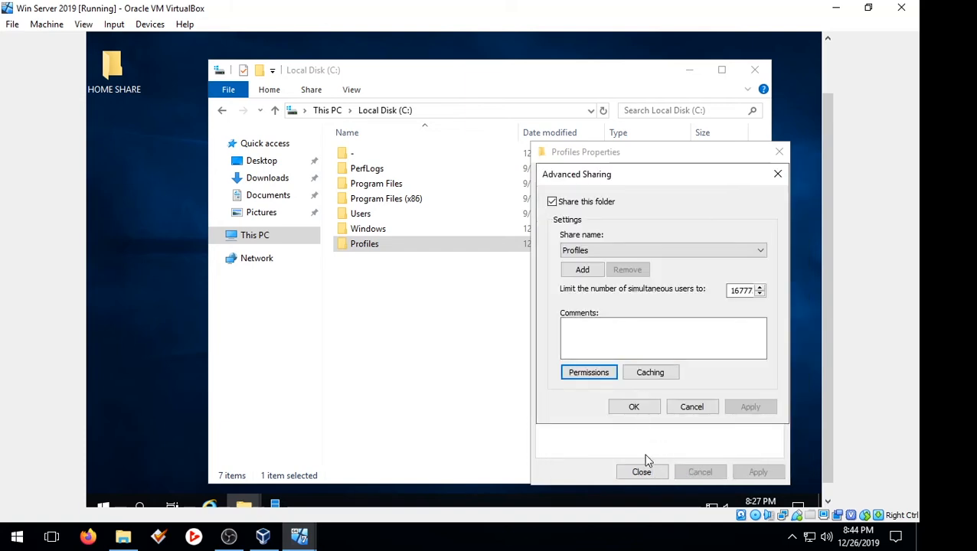
left_click(635, 408)
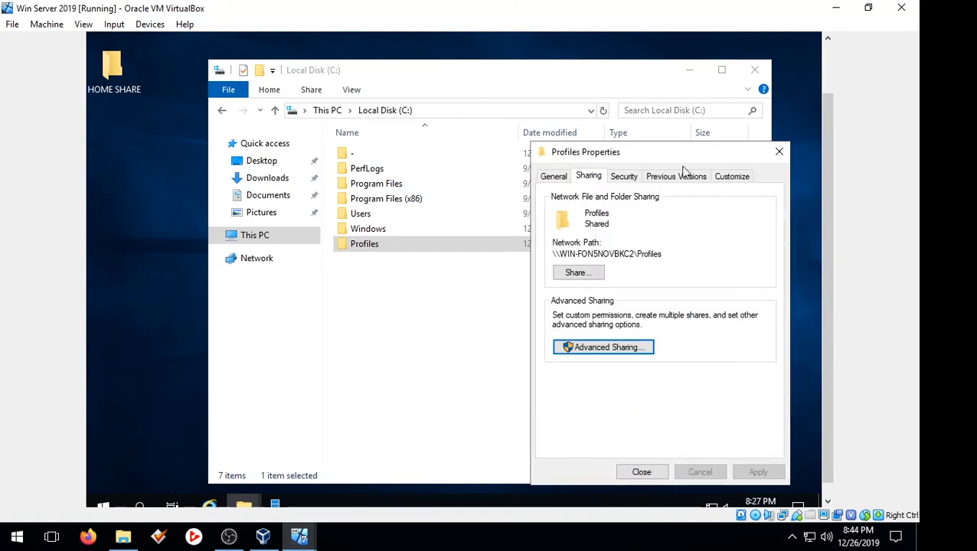
Step: Copy the Profiles network path and close the properties and C drive windows
left_click_drag(663, 254, 551, 250)
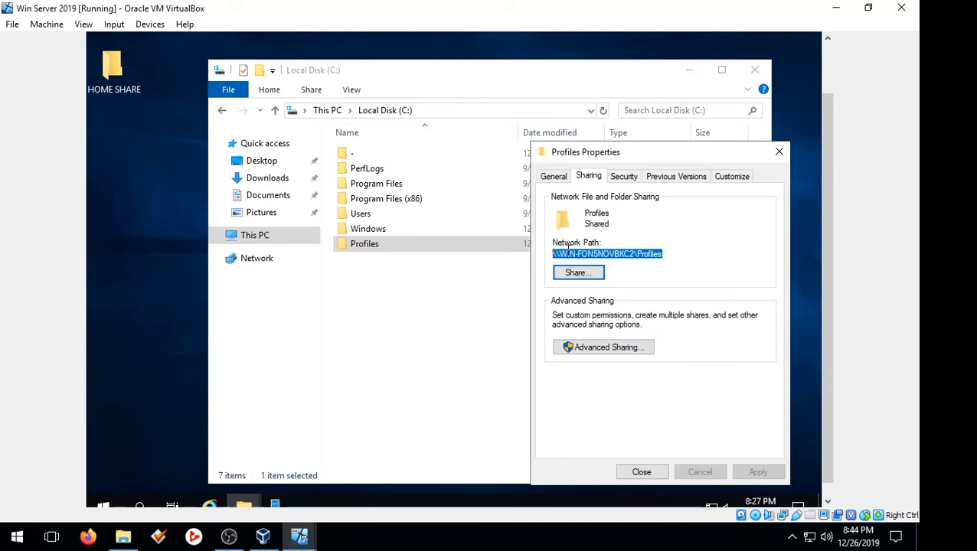
right_click(568, 248)
left_click(605, 297)
left_click(780, 152)
left_click(755, 70)
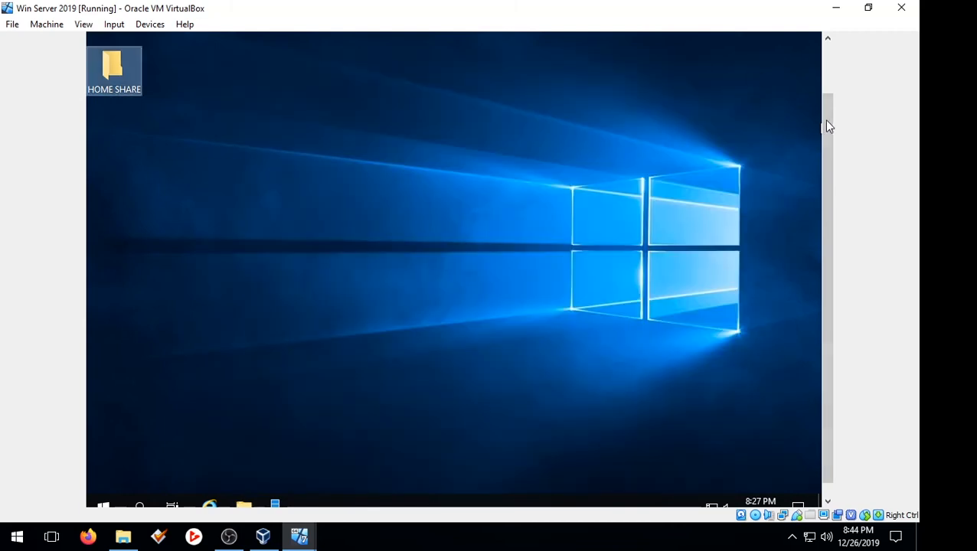
Step: Launch Active Directory Users and Computers from Server Manager's Tools menu
scroll(827, 126, "down", 1)
left_click(281, 494)
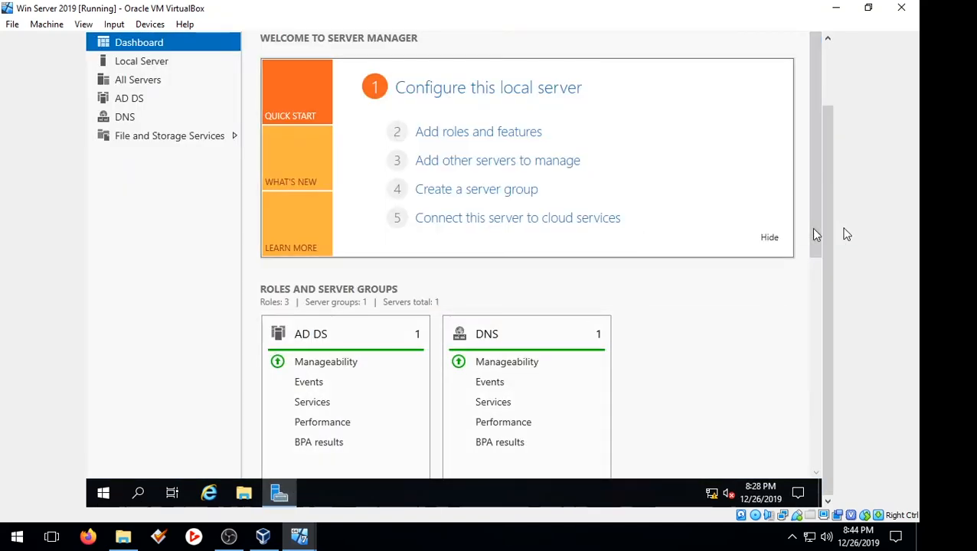
left_click_drag(824, 234, 826, 168)
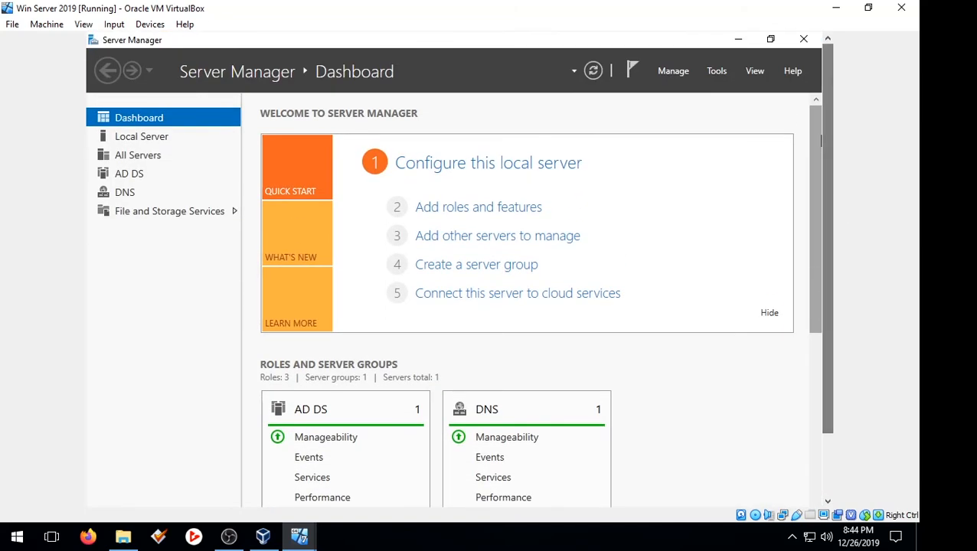
left_click(716, 72)
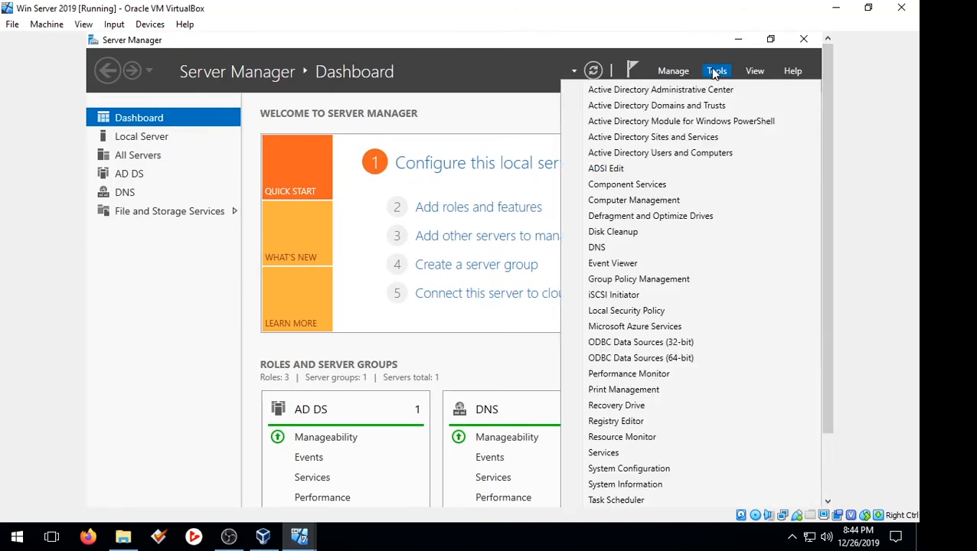
left_click(613, 154)
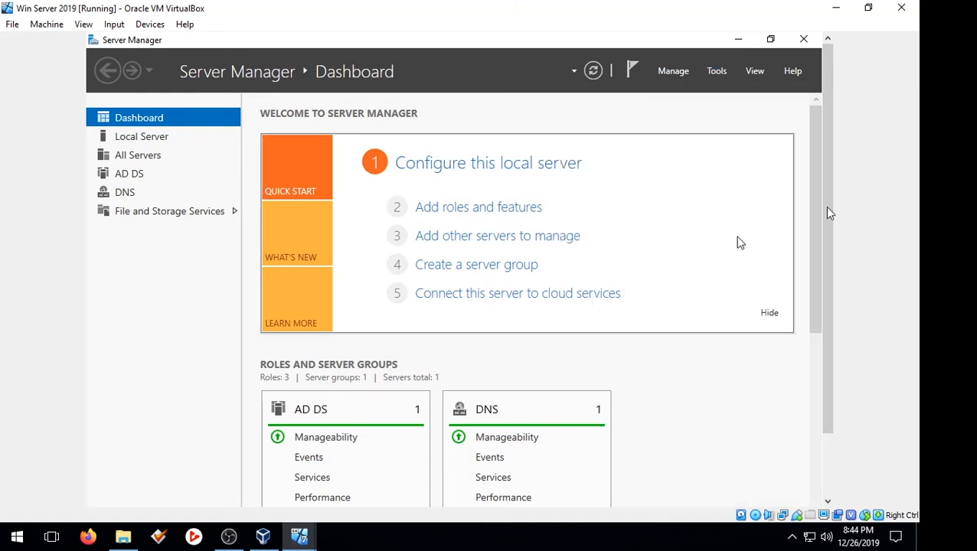
Step: Start a new user in the server2019.com Users container
left_click_drag(830, 166, 825, 196)
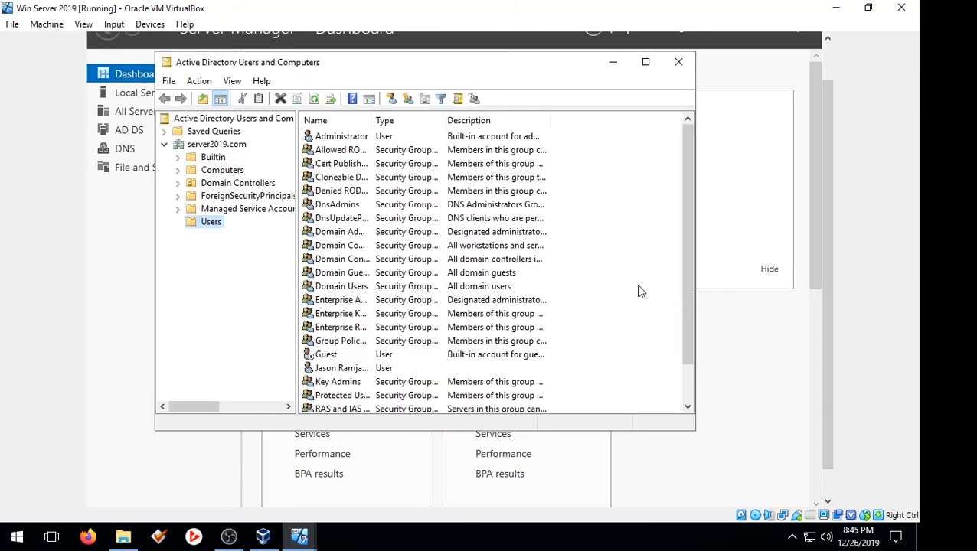
right_click(608, 288)
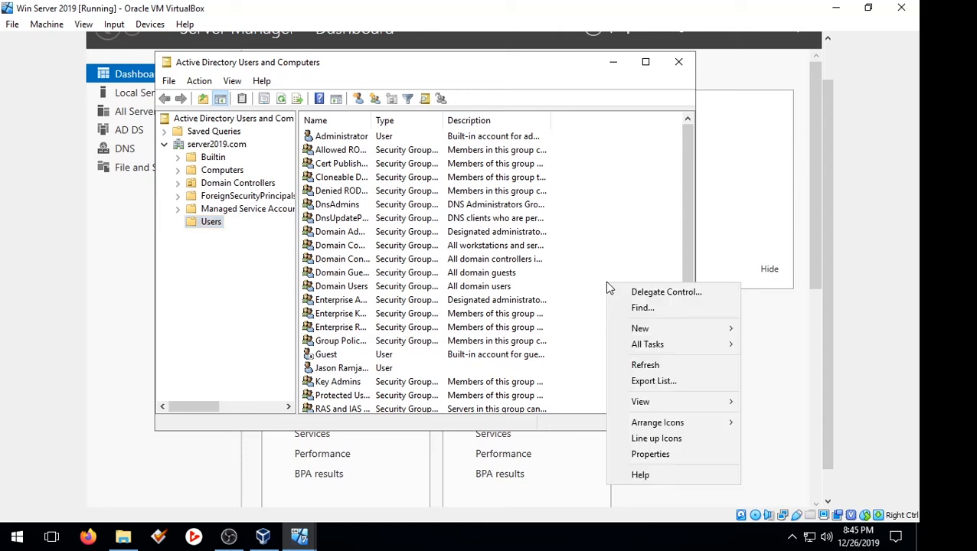
mouse_move(644, 330)
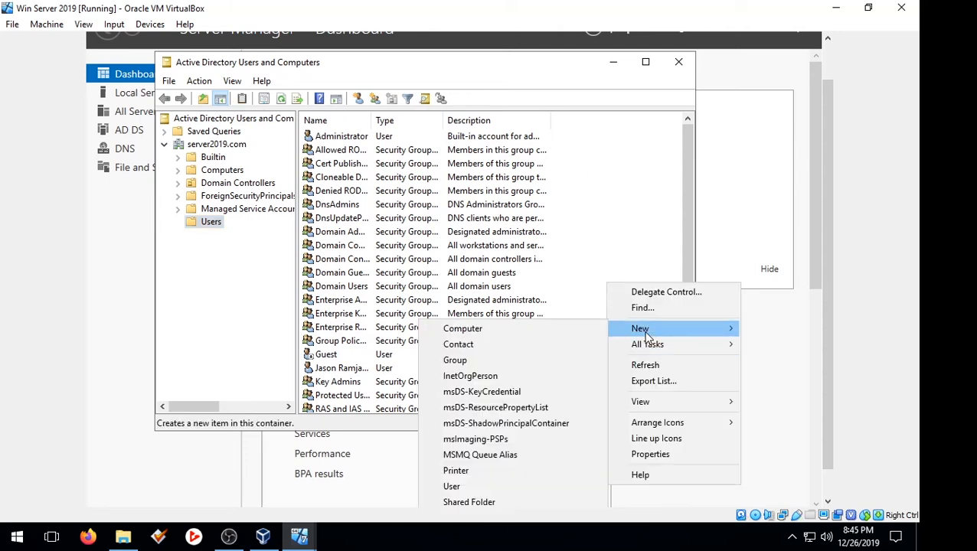
left_click(502, 487)
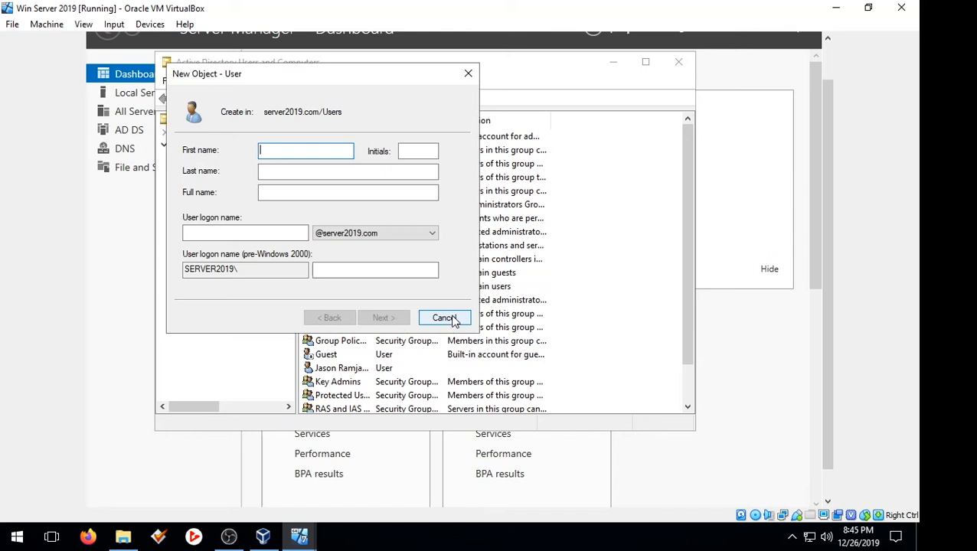
Step: Enter the new user's first name, last name and logon name
type("S")
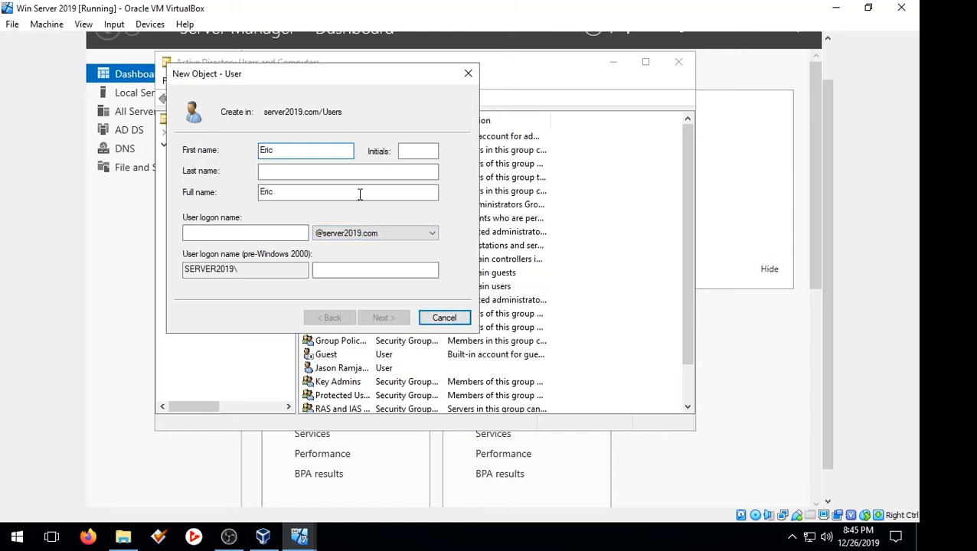
left_click(344, 172)
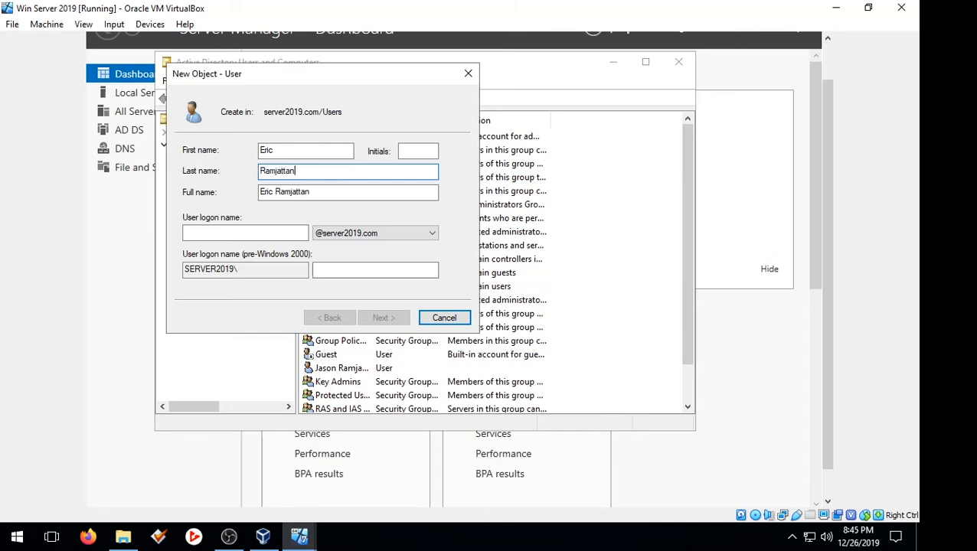
left_click(204, 228)
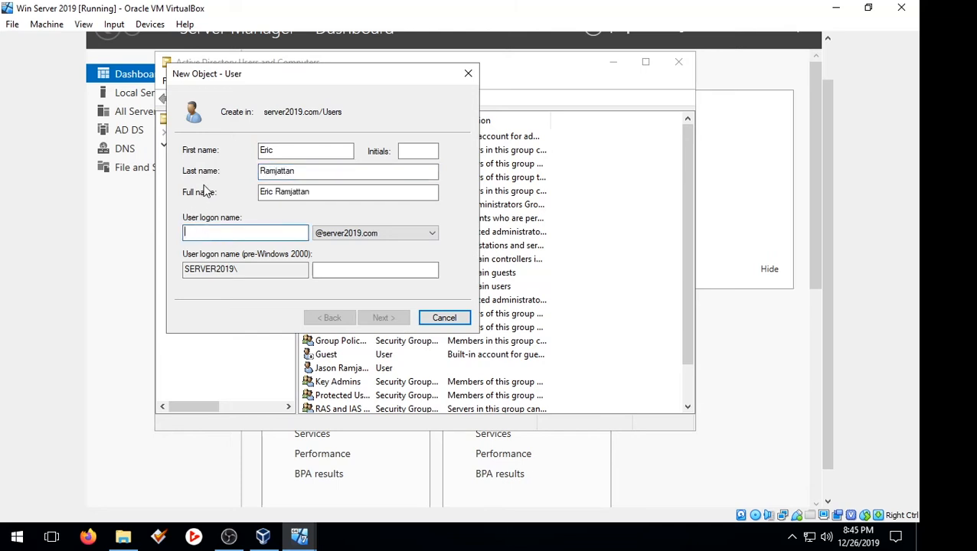
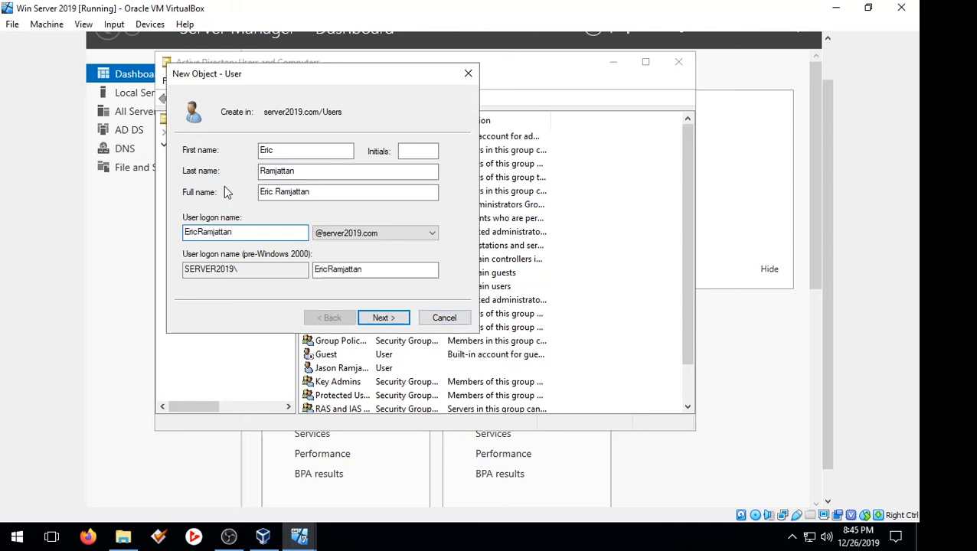
left_click(386, 319)
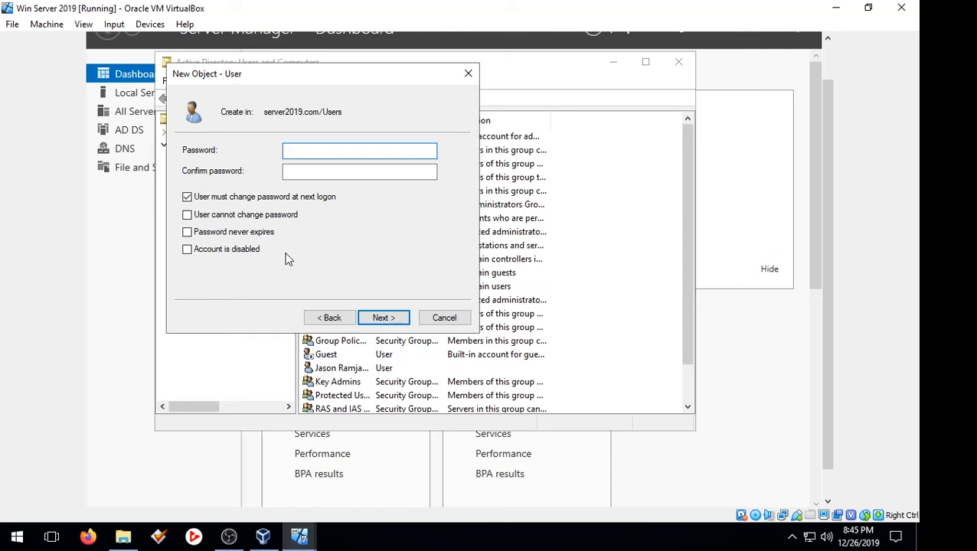
Step: Turn off the forced password change, set and confirm the password, and finish
left_click(262, 199)
left_click(354, 155)
type("P")
left_click(382, 169)
type("P")
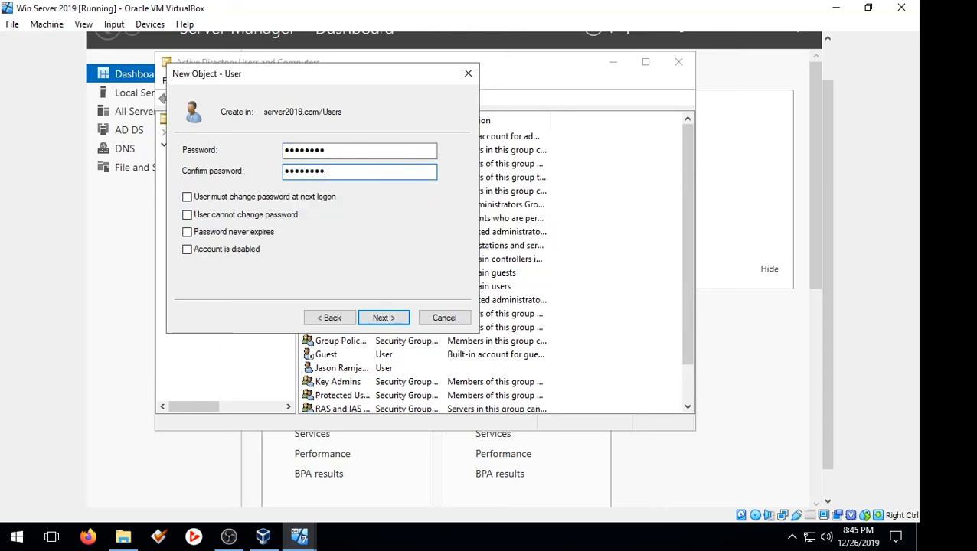
left_click(403, 320)
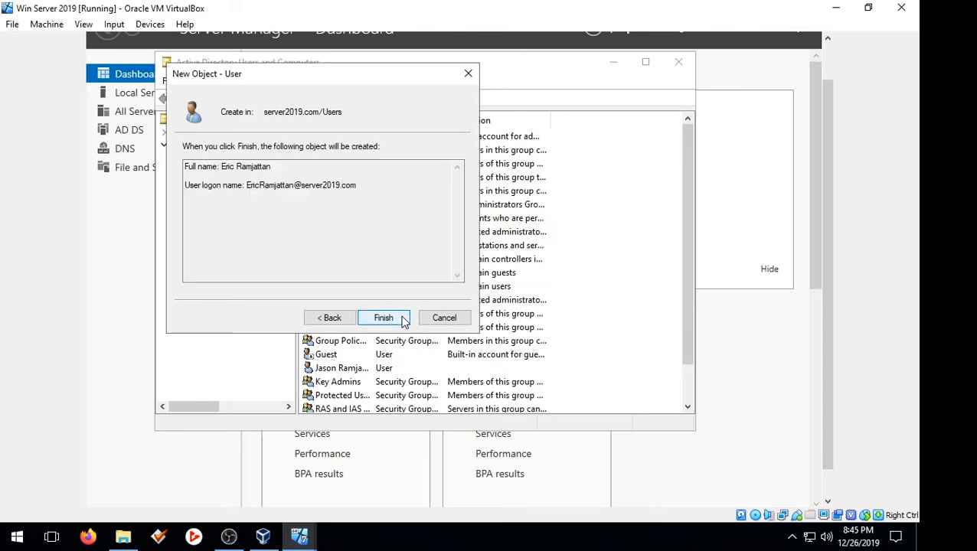
left_click(393, 322)
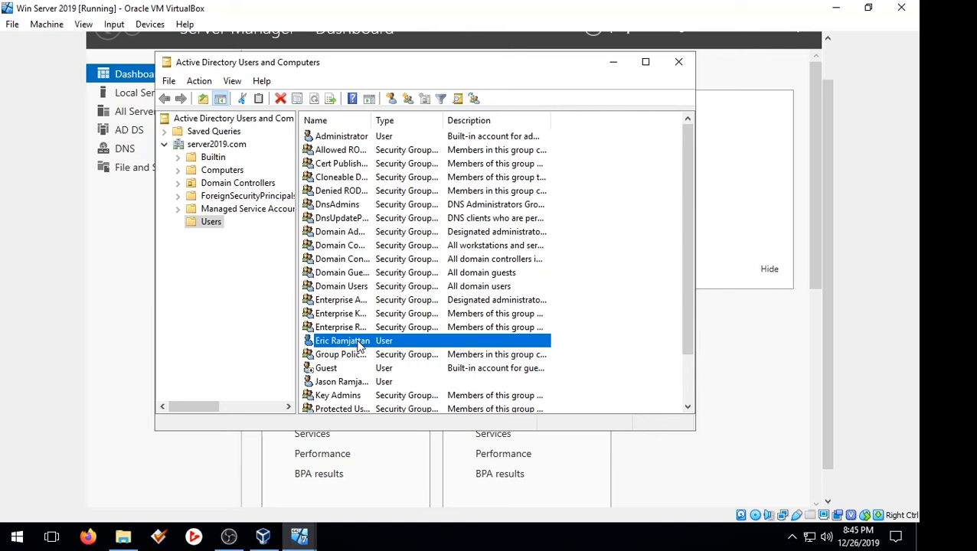
Step: Set the user's profile path to \\WIN-FON5NOVBKC2\Profiles\%username% and apply it
right_click(360, 346)
left_click(408, 310)
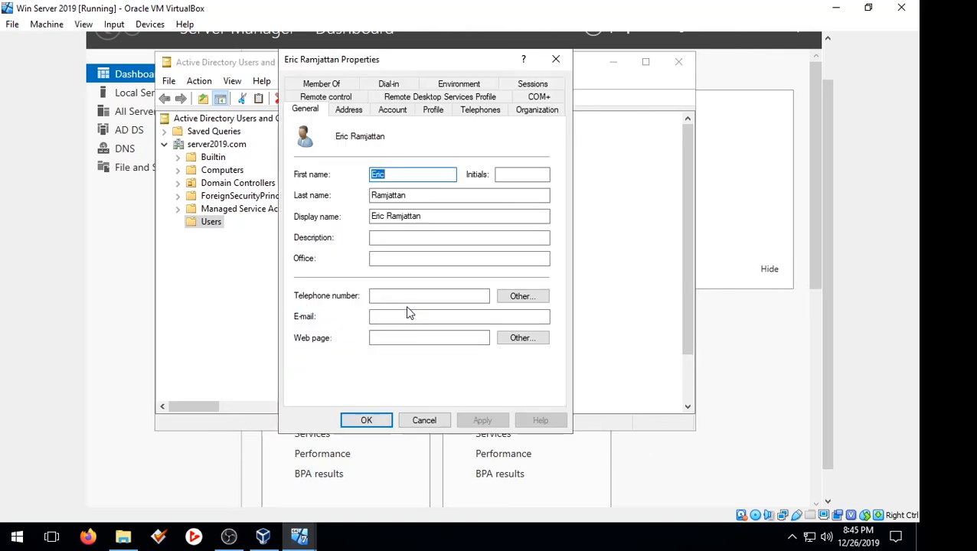
left_click(434, 111)
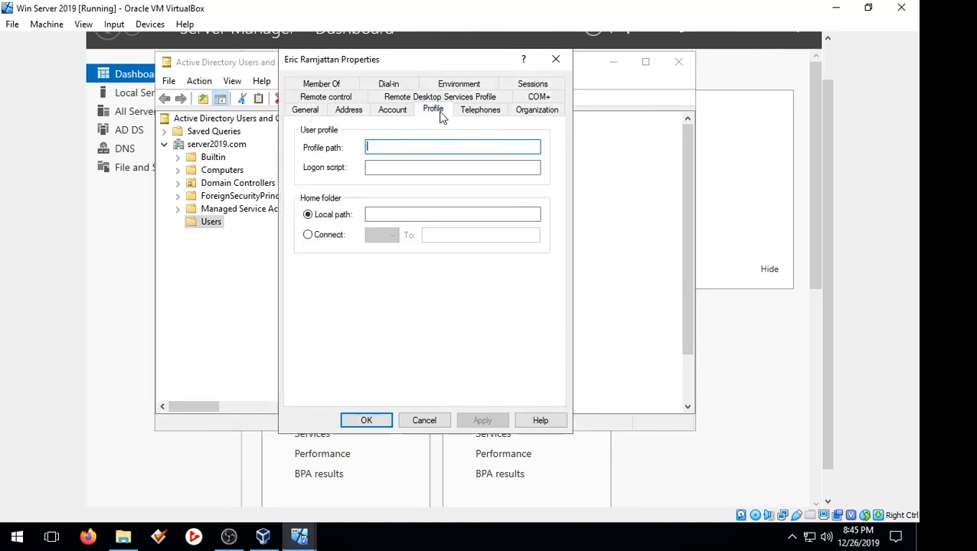
left_click(381, 149)
right_click(393, 143)
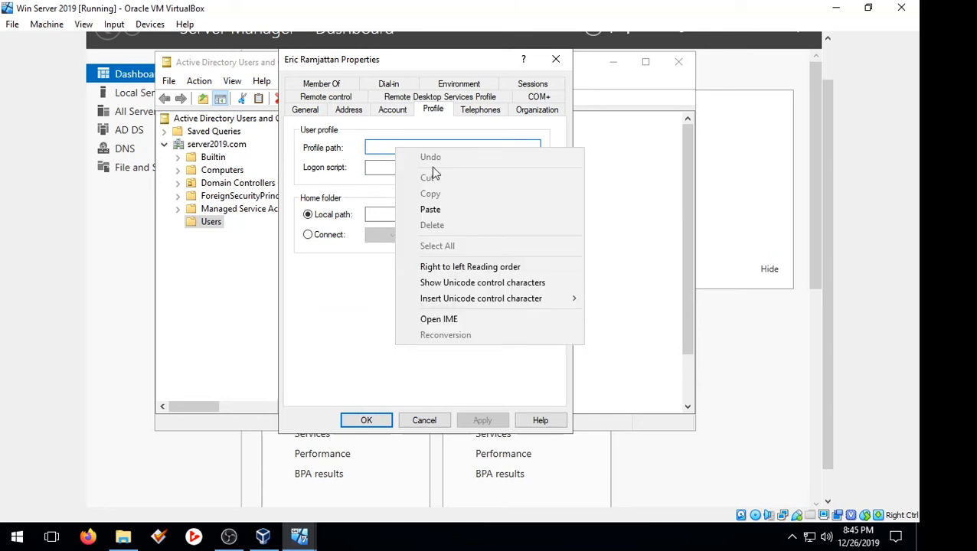
left_click(457, 209)
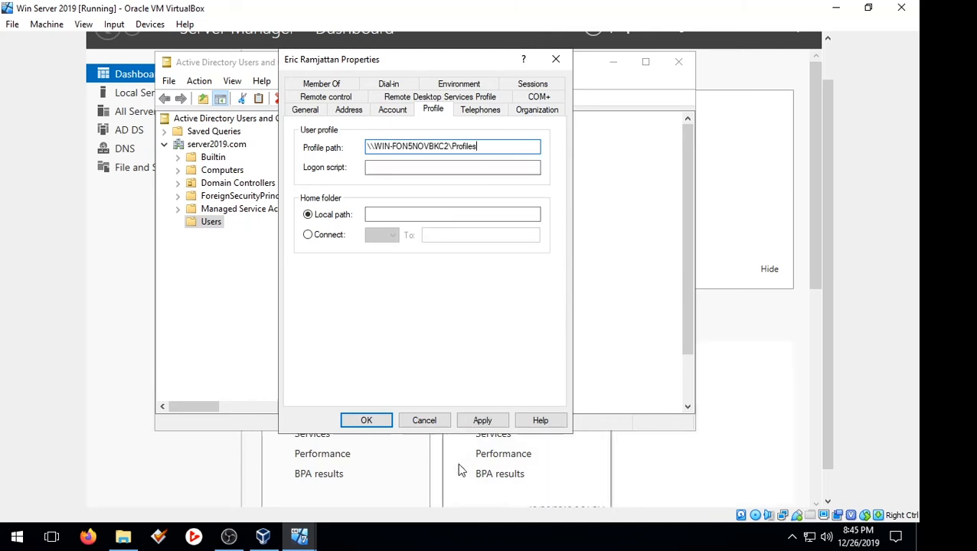
left_click(483, 420)
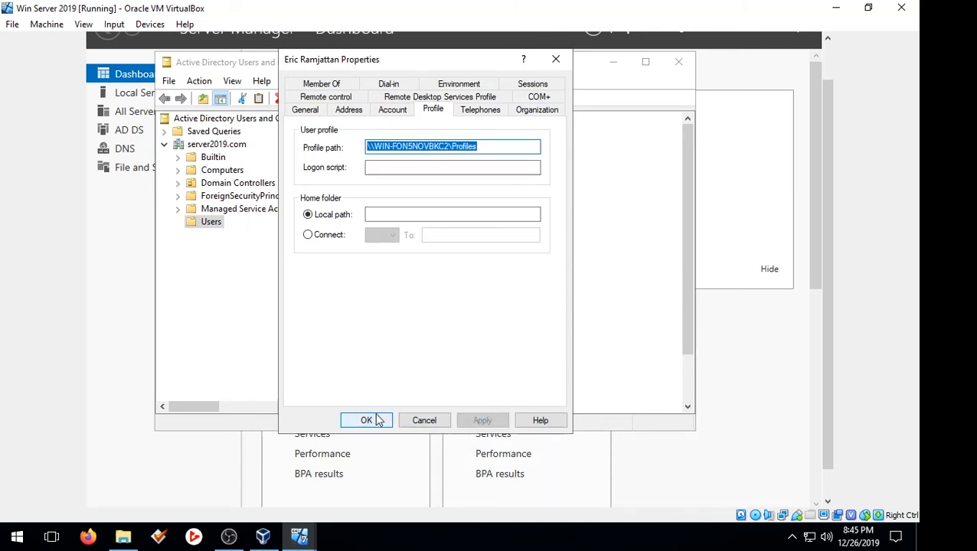
left_click(500, 145)
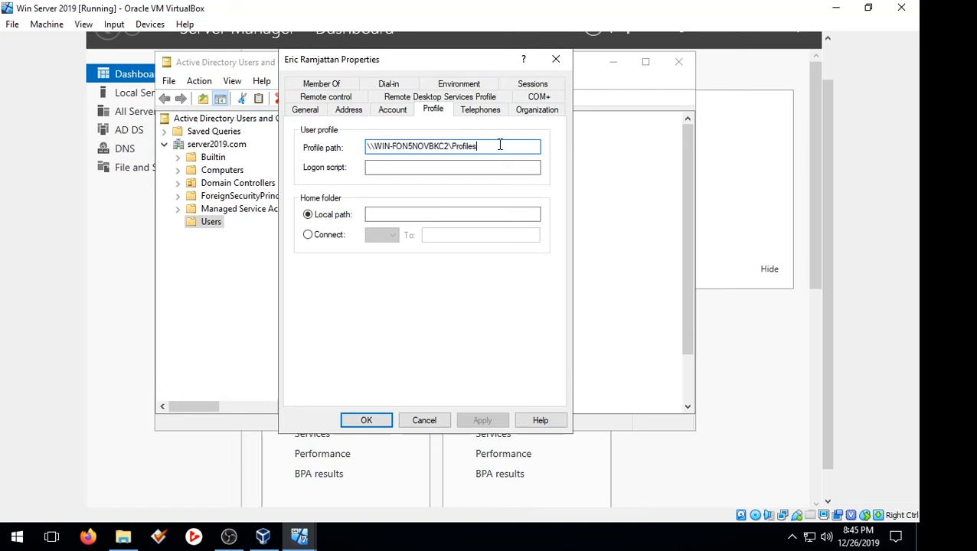
type("\\%username%")
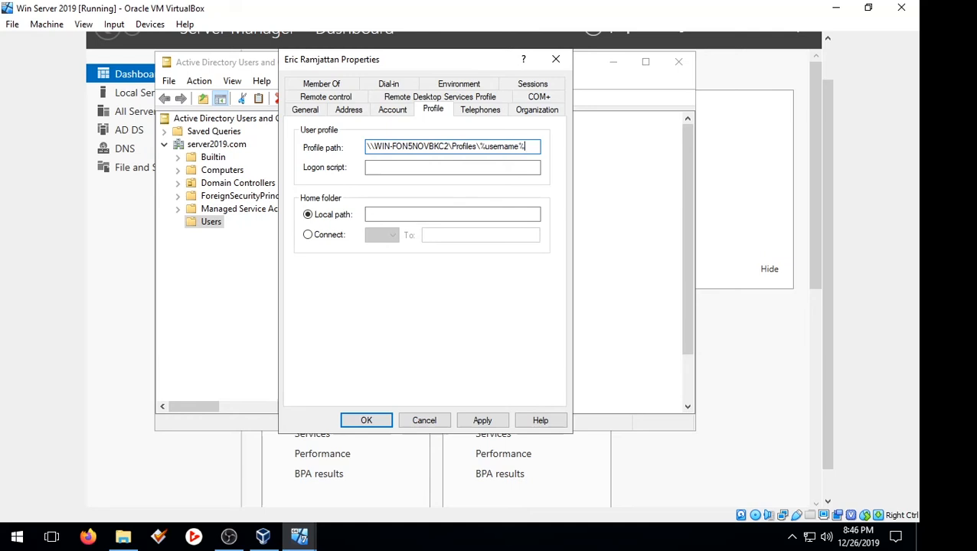
left_click(483, 420)
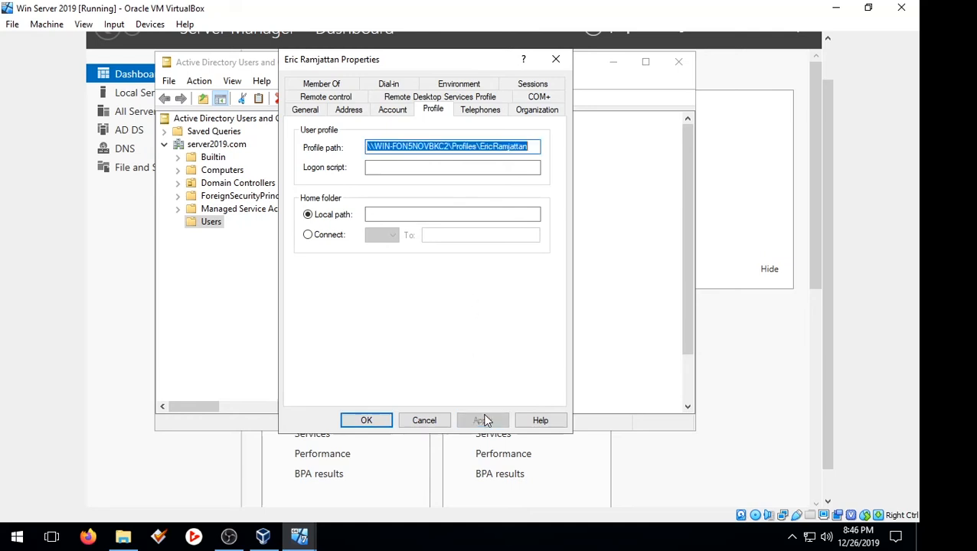
left_click_drag(534, 147, 474, 146)
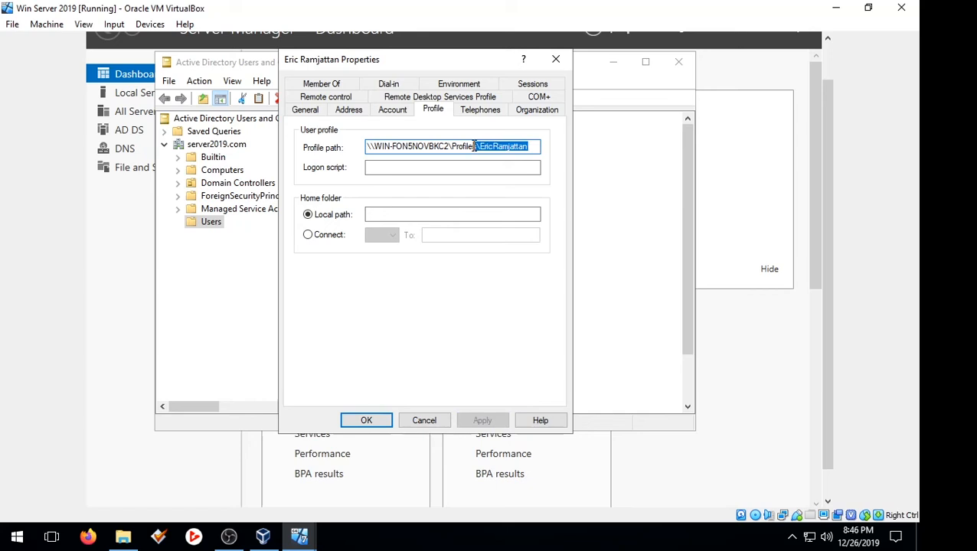
left_click(373, 423)
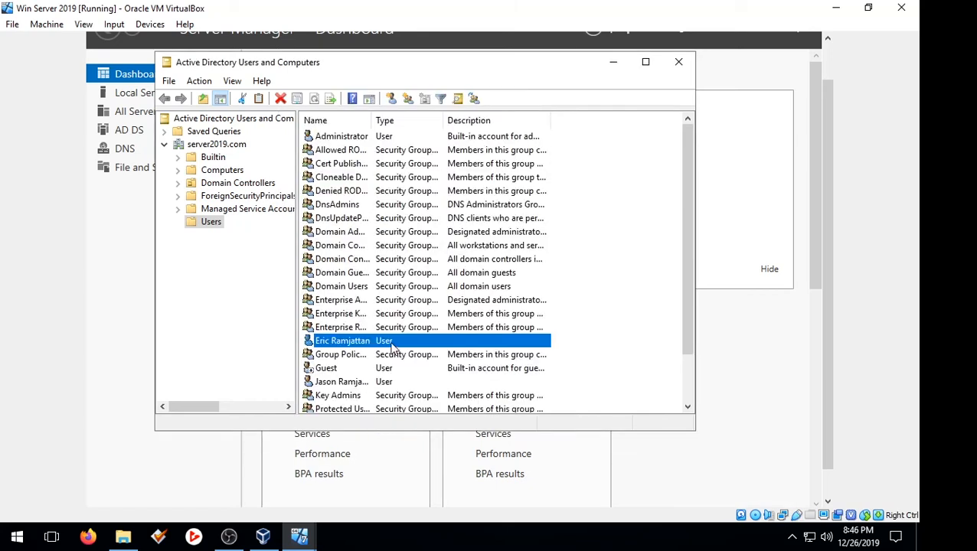
Step: Close Active Directory Users and Computers and switch to the Windows 7 client 2 VM
left_click(679, 63)
mouse_move(826, 112)
left_mouse_down()
mouse_move(834, 100)
mouse_move(829, 125)
left_mouse_up()
left_click(301, 544)
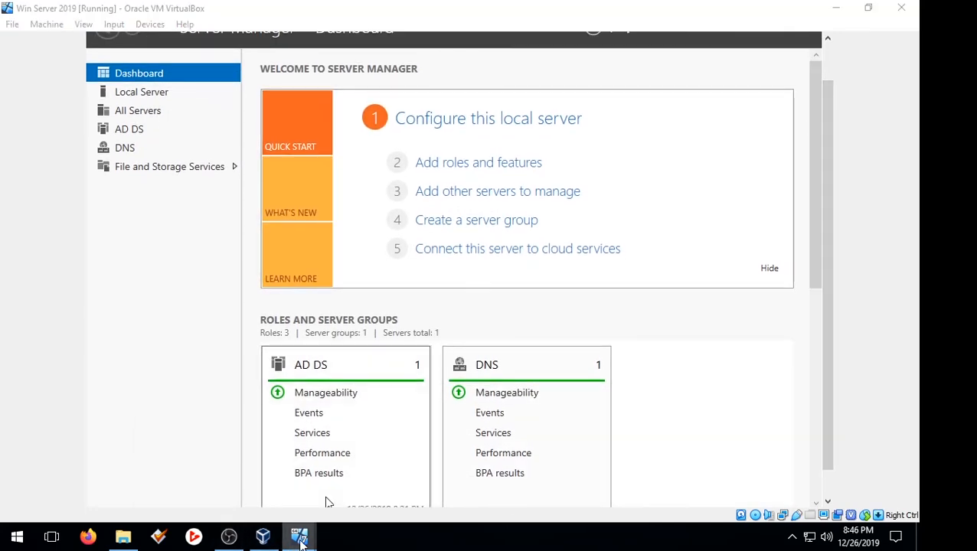
left_click(273, 490)
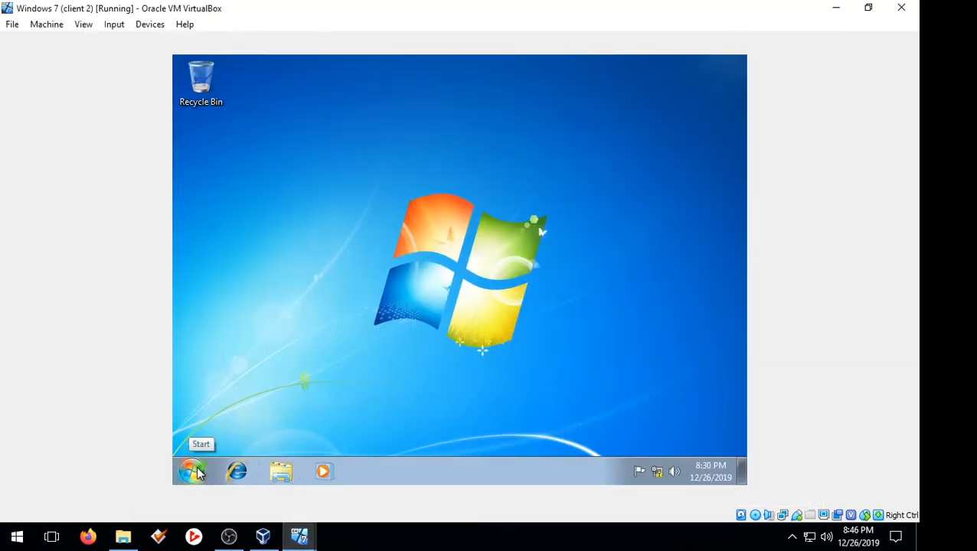
left_click(193, 471)
Step: Log off the current Windows 7 user and send Ctrl-Alt-Del to the VM
mouse_move(425, 433)
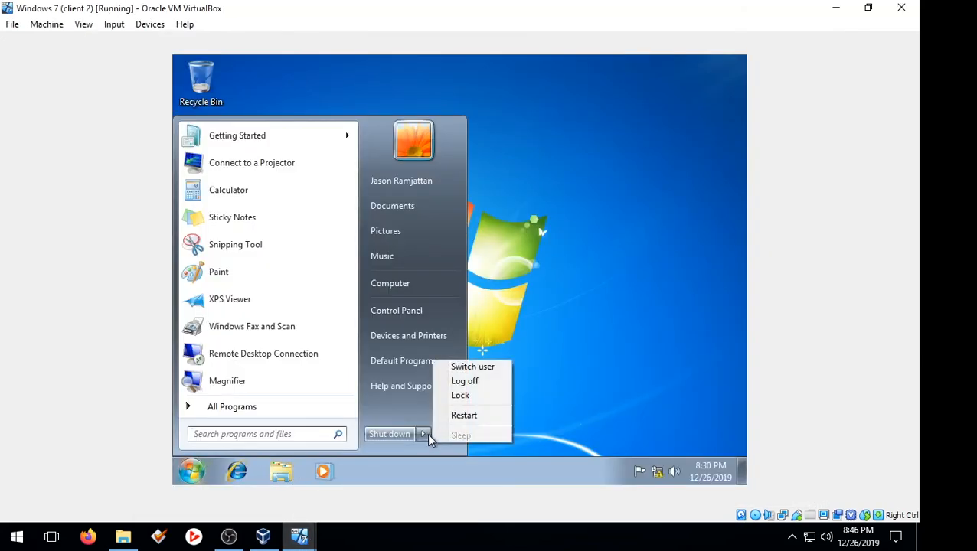
left_click(465, 381)
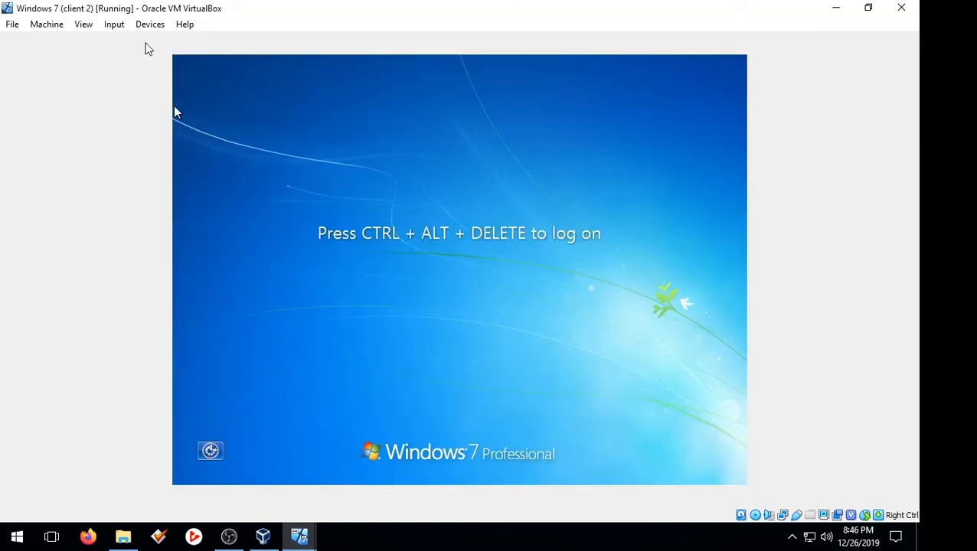
left_click(114, 24)
mouse_move(136, 41)
left_click(250, 66)
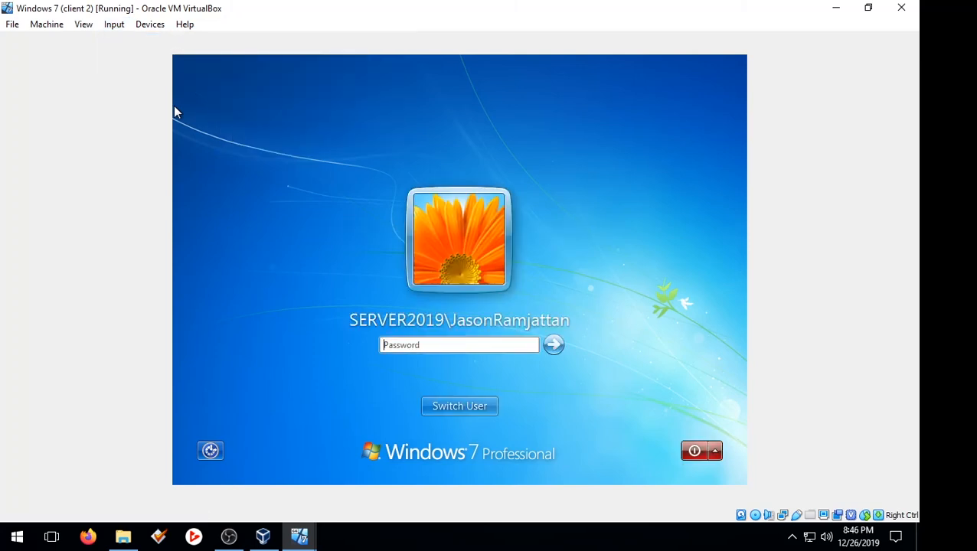
Step: Log on as Other User with the new domain user's name and password
left_click(457, 406)
left_click(507, 317)
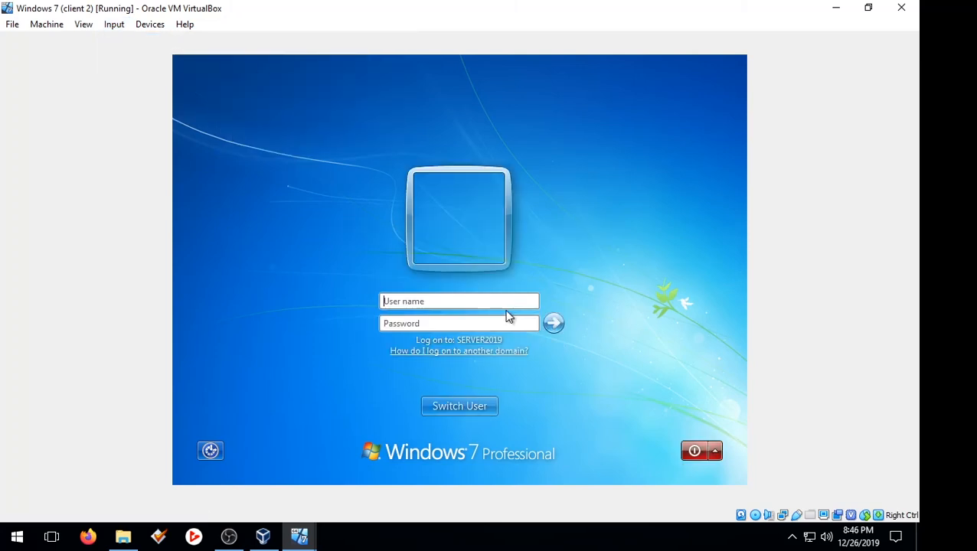
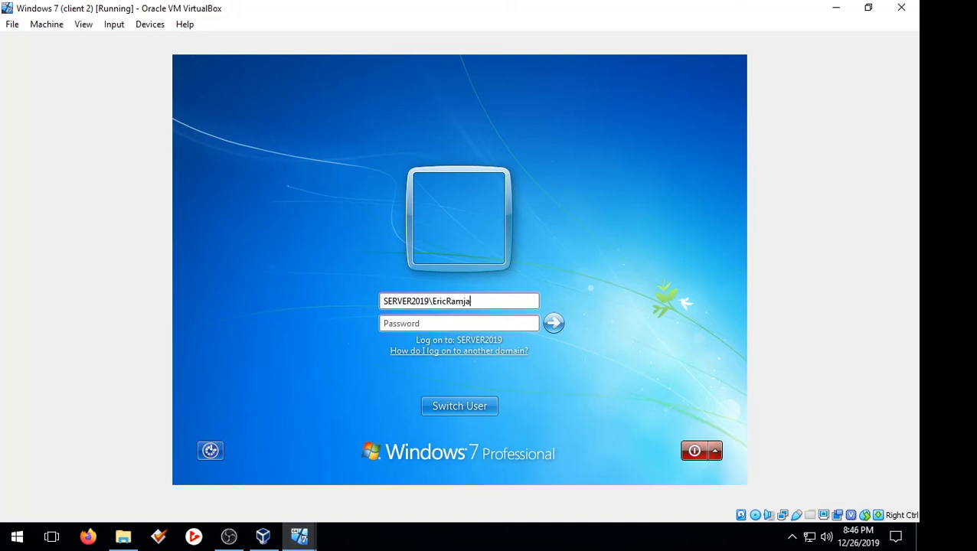
left_click(510, 322)
type("P")
key("BackSpace")
key("BackSpace")
key("BackSpace")
key("Caps_Lock")
type("P")
key("Caps_Lock")
key("Return")
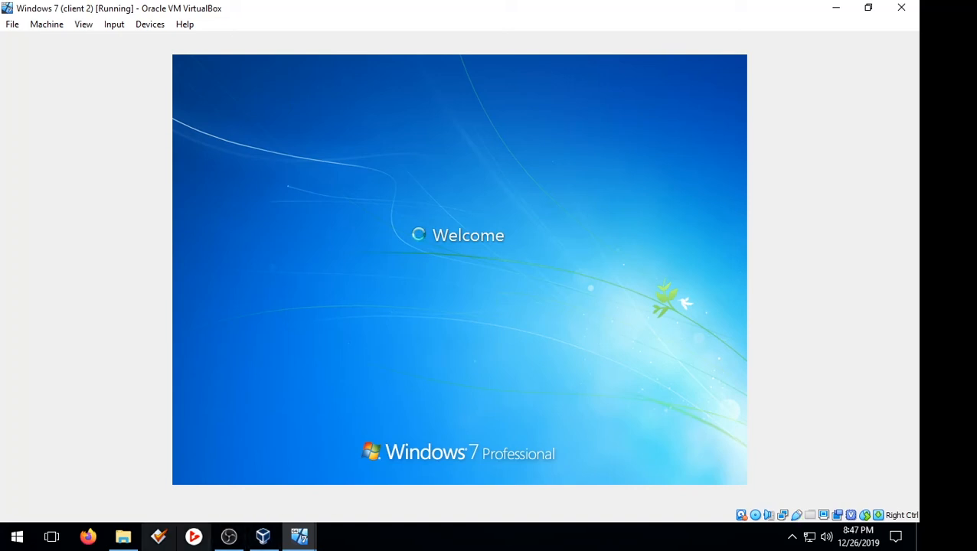
Step: In VirtualBox Manager, select the Windows 7 machine and close a stray File Explorer window
left_click(312, 544)
left_click(317, 506)
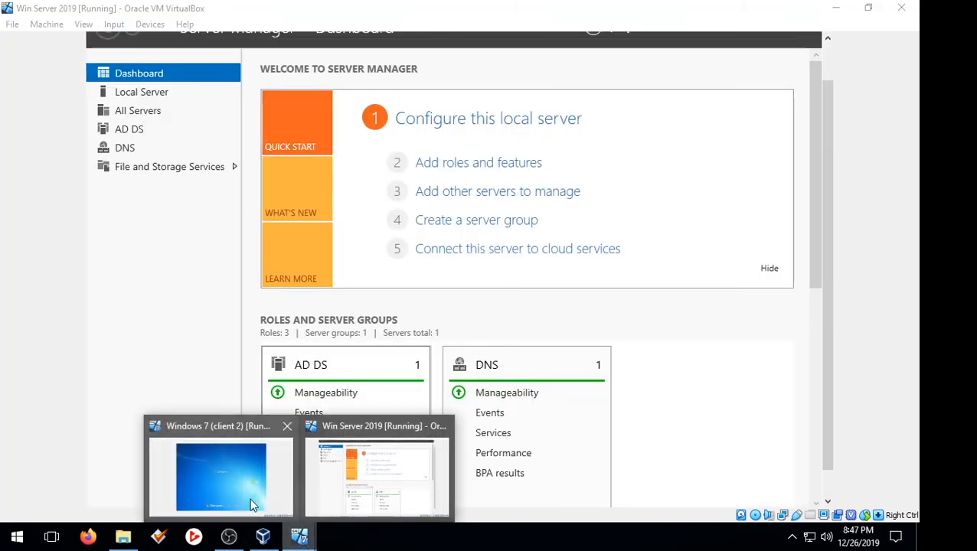
left_click(262, 536)
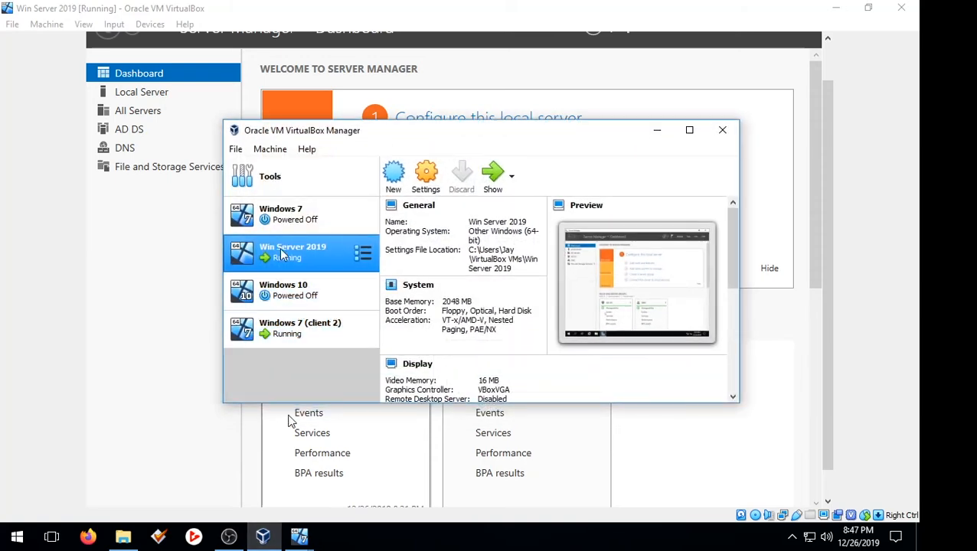
left_click(283, 218)
left_click(124, 536)
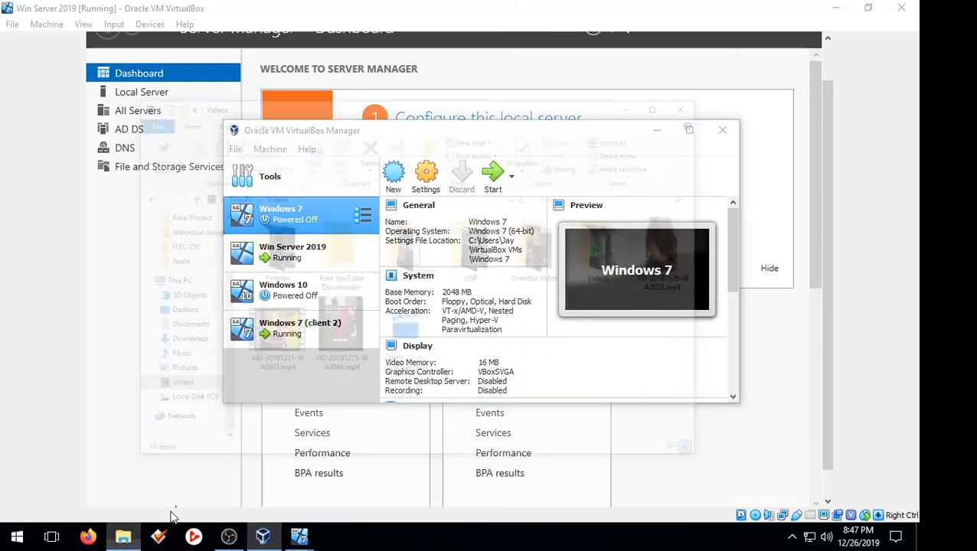
left_click(787, 12)
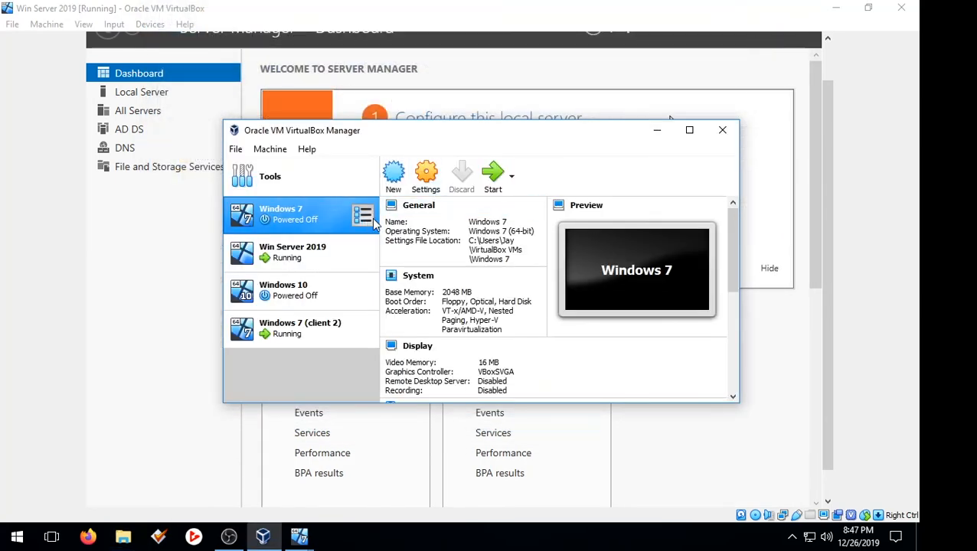
Step: Start the other Windows 7 VM, dismiss its warning, and minimize the server windows
left_click(494, 178)
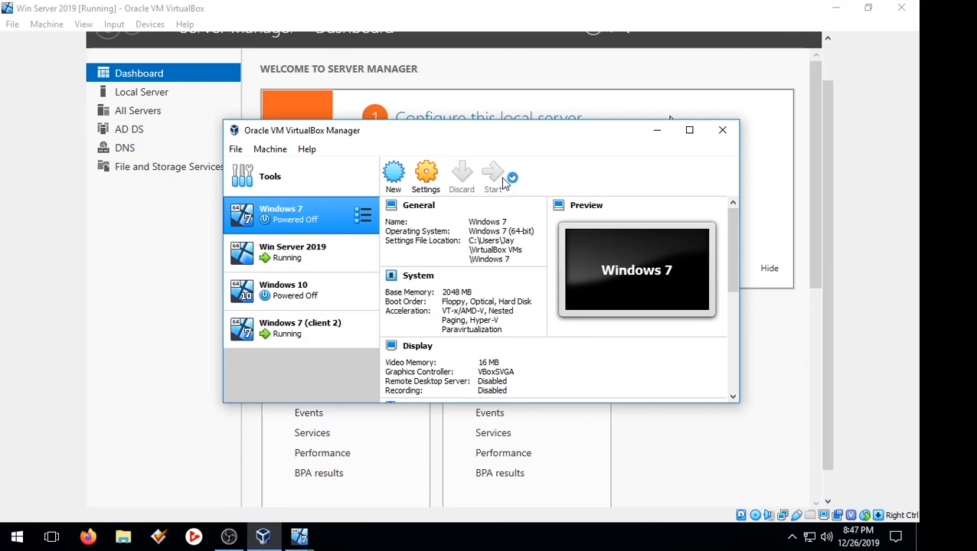
left_click(657, 133)
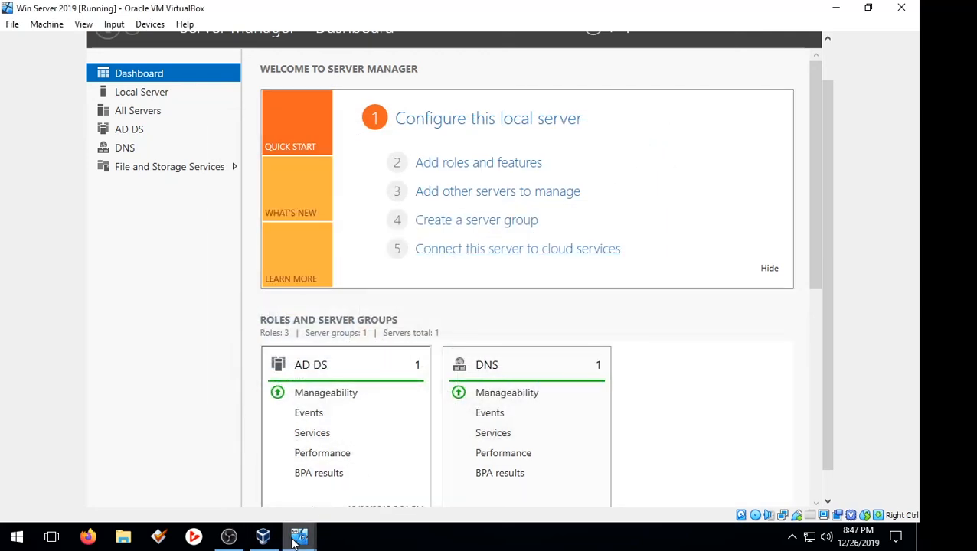
left_click(228, 539)
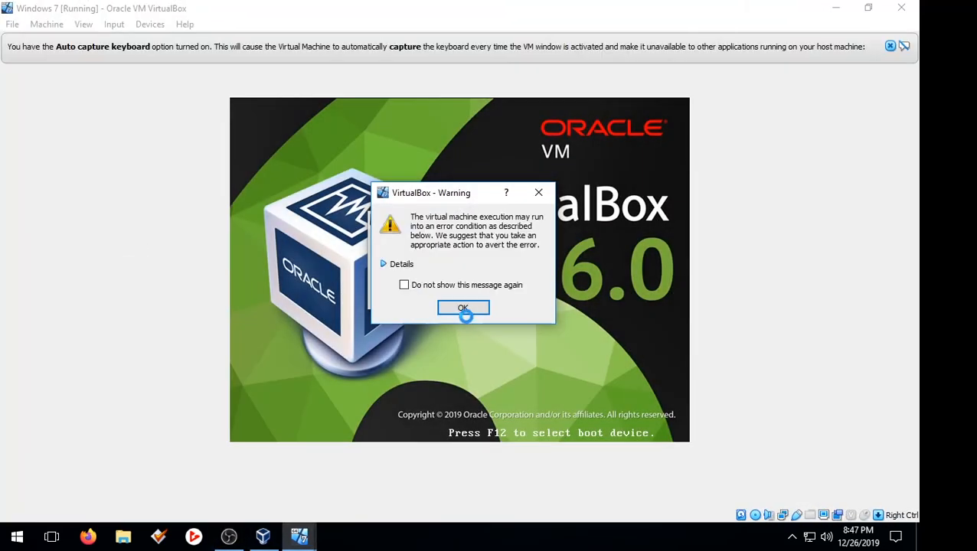
left_click(459, 302)
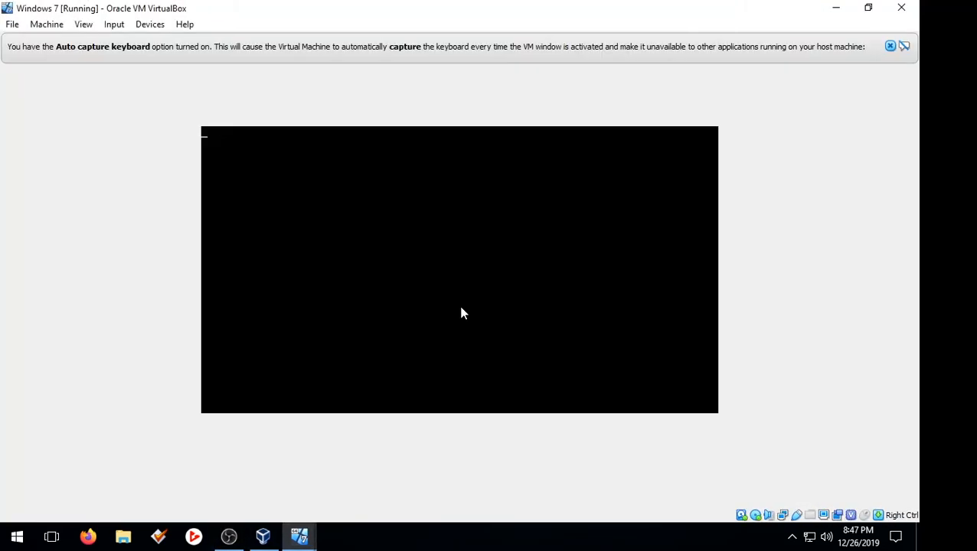
left_click(835, 8)
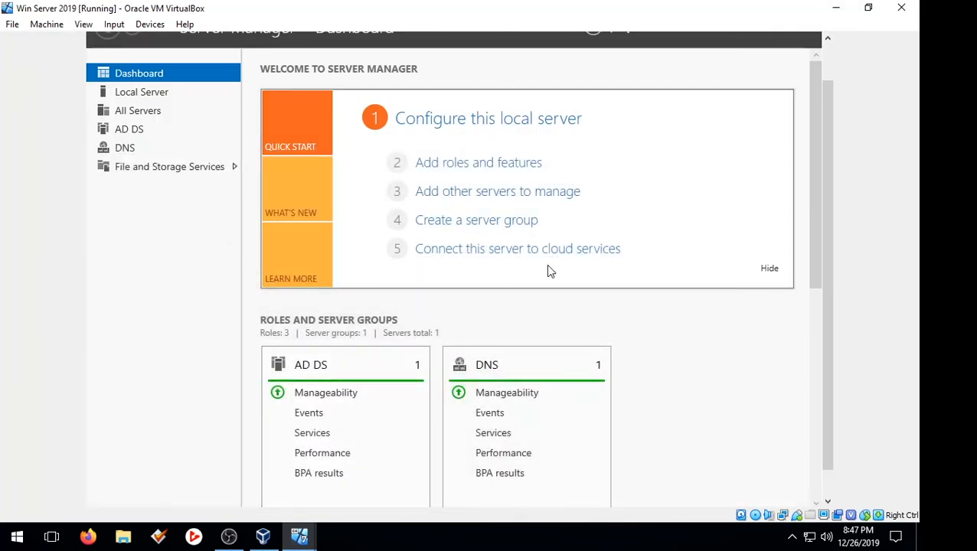
left_click(837, 9)
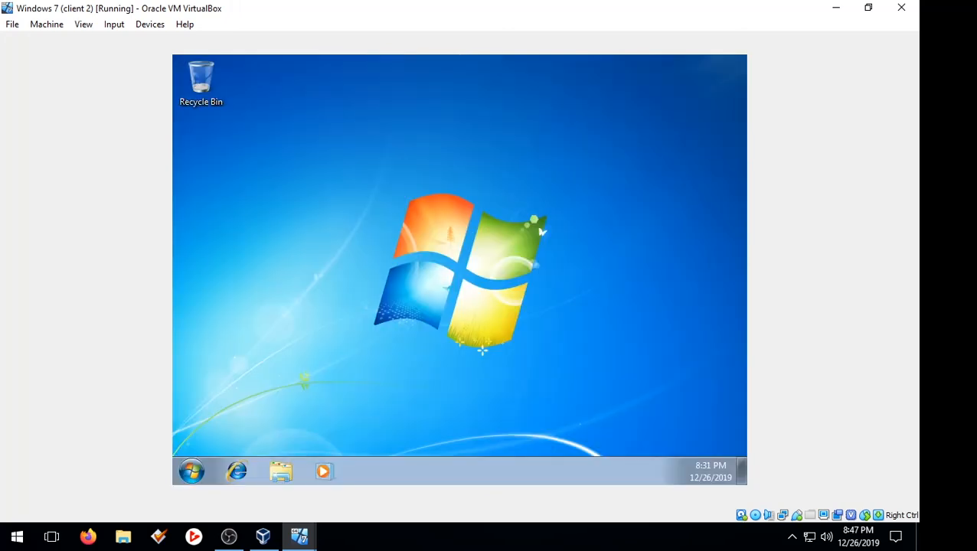
Step: On the client 2 desktop, create 'testing folder' and drag it beneath the Recycle Bin
left_click(311, 530)
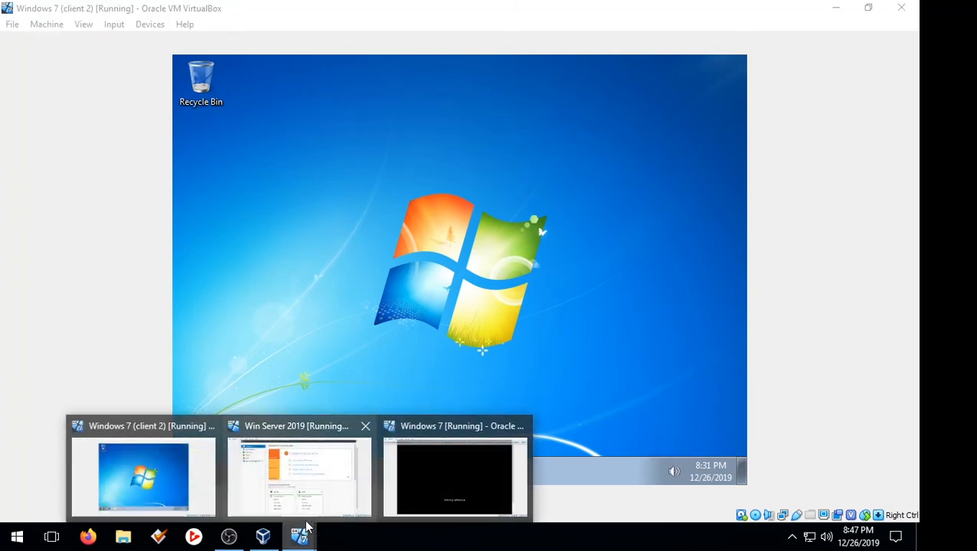
left_click(155, 460)
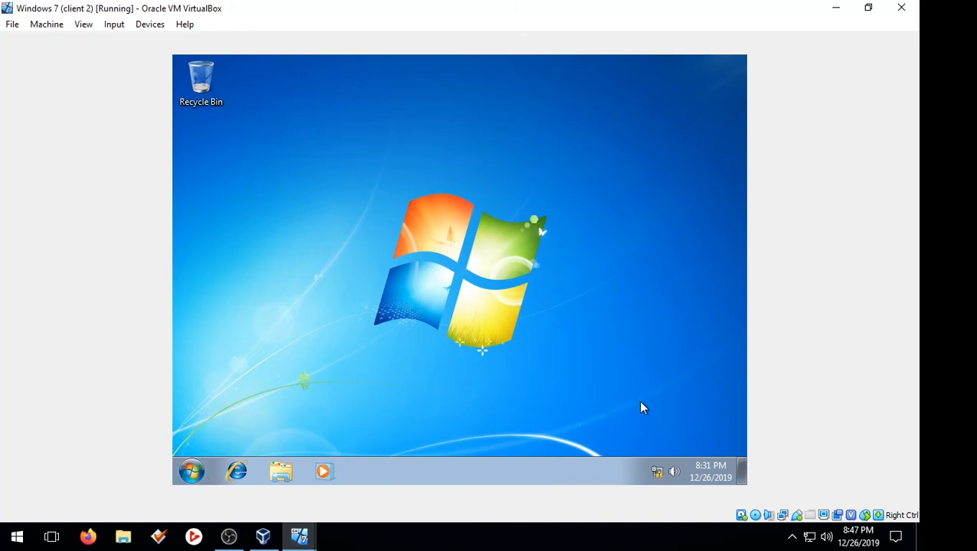
right_click(258, 206)
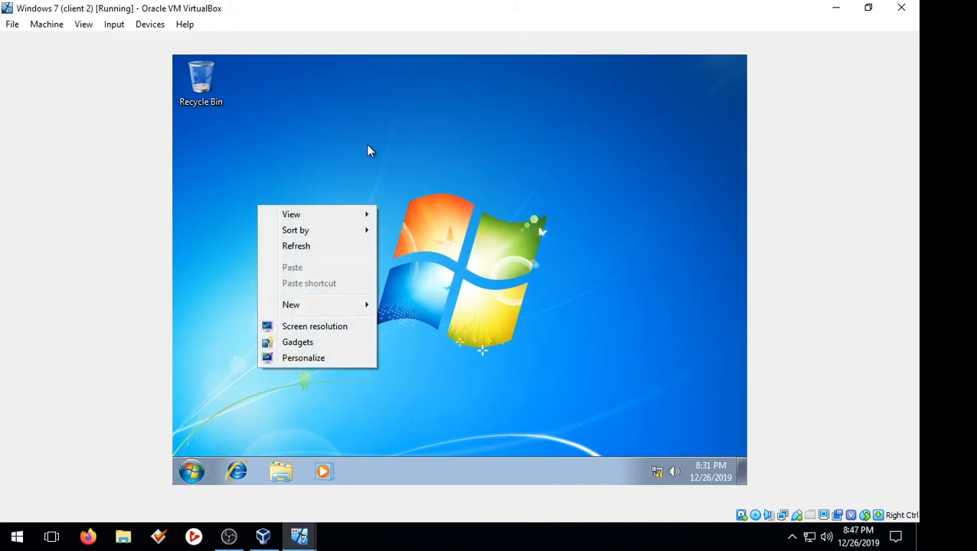
right_click(226, 117)
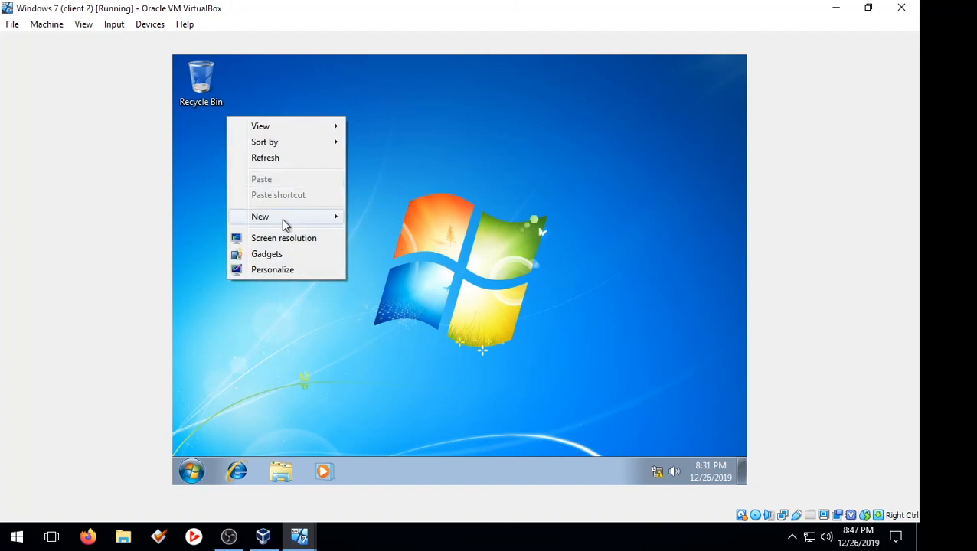
mouse_move(284, 222)
left_click(405, 220)
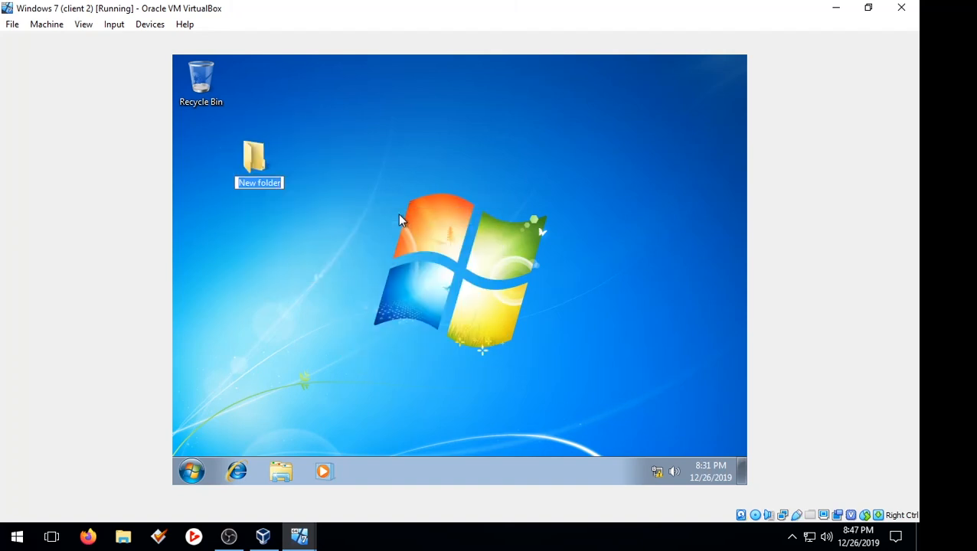
type("testin")
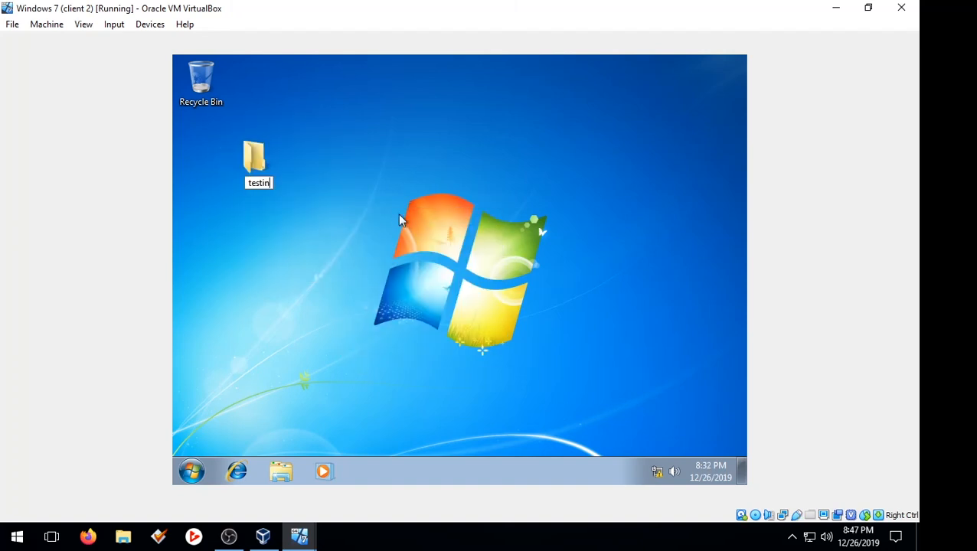
type("g folder")
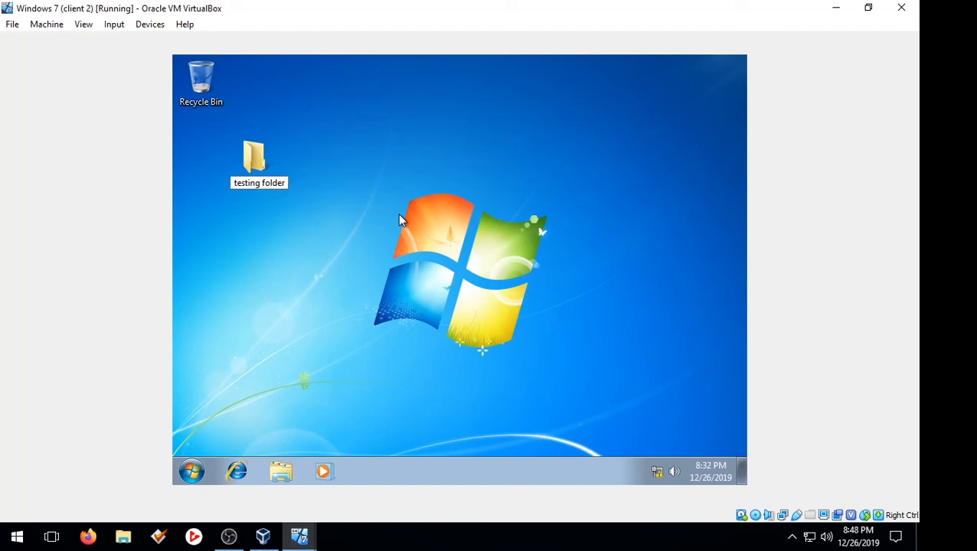
left_click(399, 220)
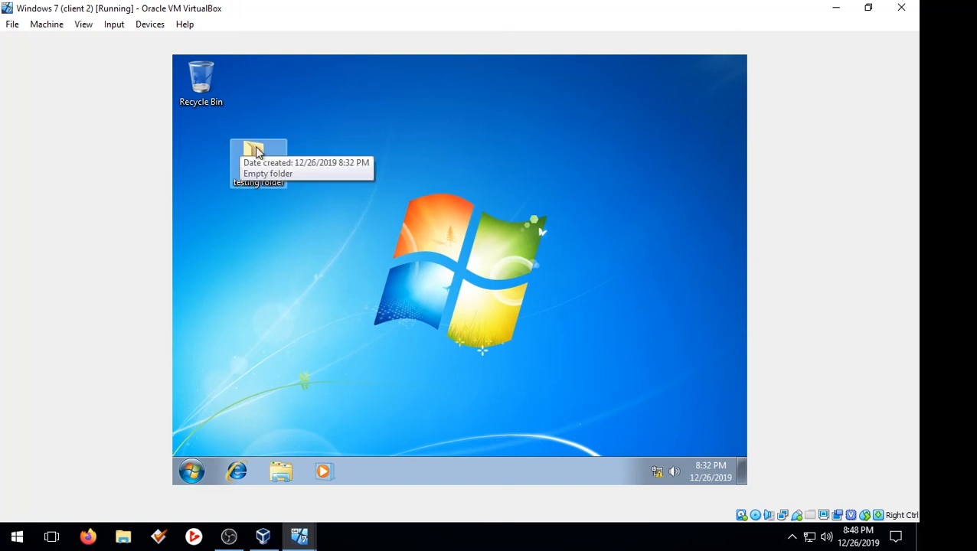
left_click_drag(253, 137, 196, 137)
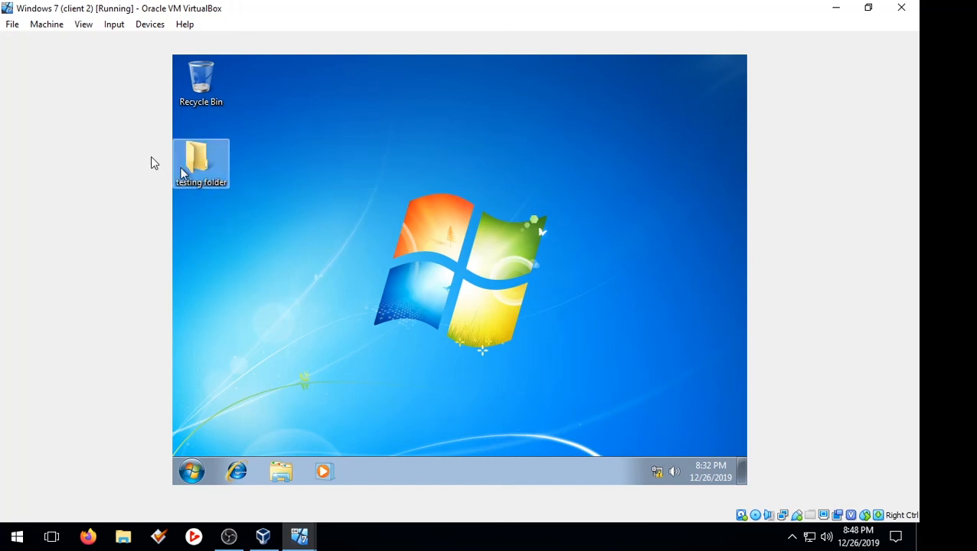
left_click(594, 219)
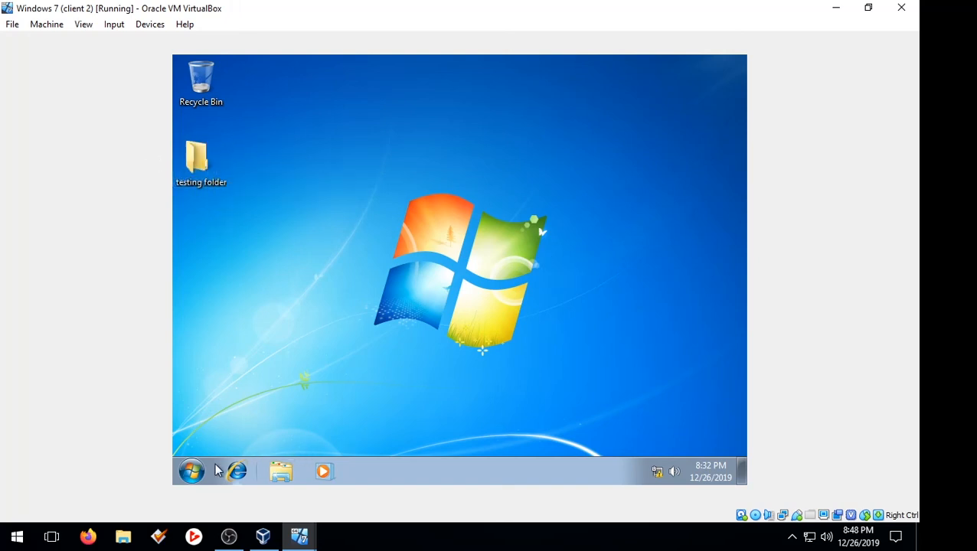
Step: Dismiss the other Windows 7 machine's VirtualBox notices and return to the client 2 desktop
mouse_move(300, 536)
left_click(408, 508)
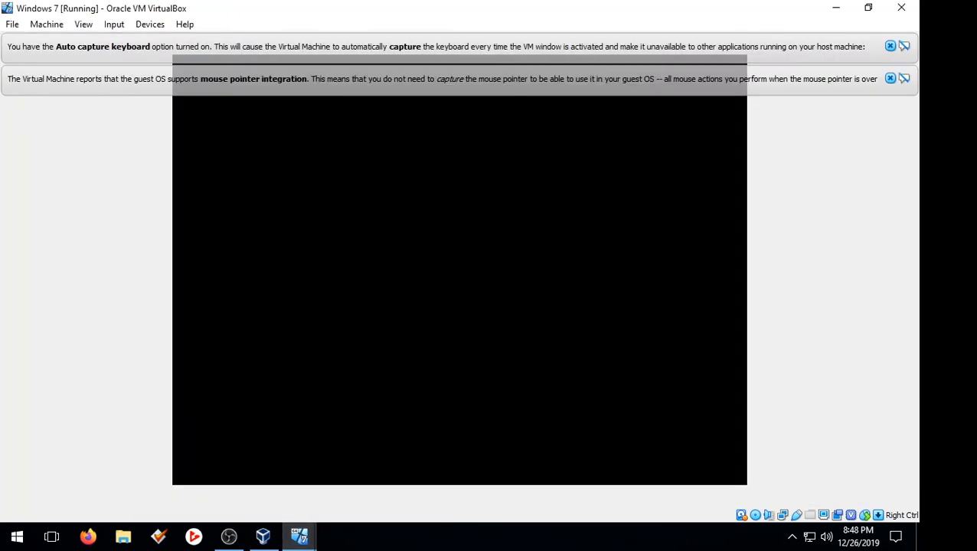
left_click(891, 45)
left_click(891, 48)
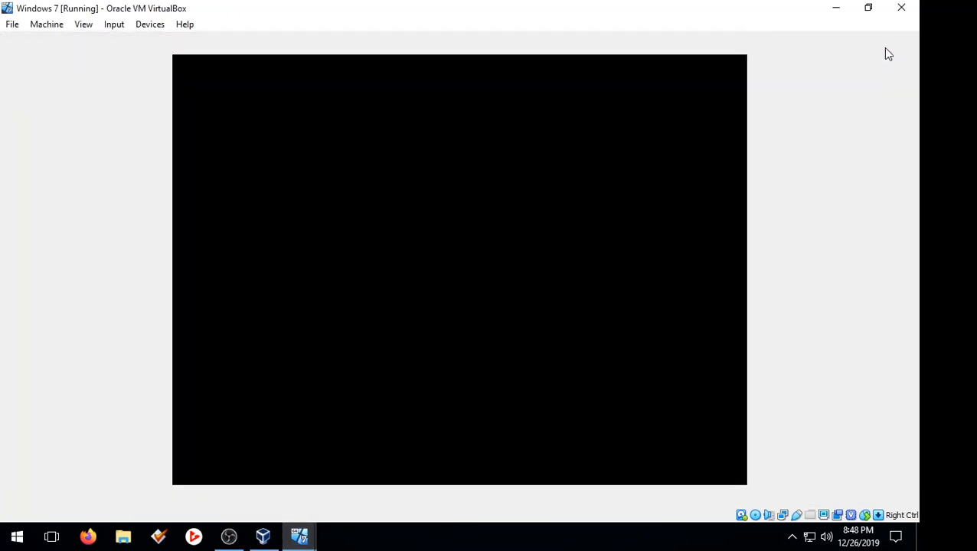
left_click(842, 13)
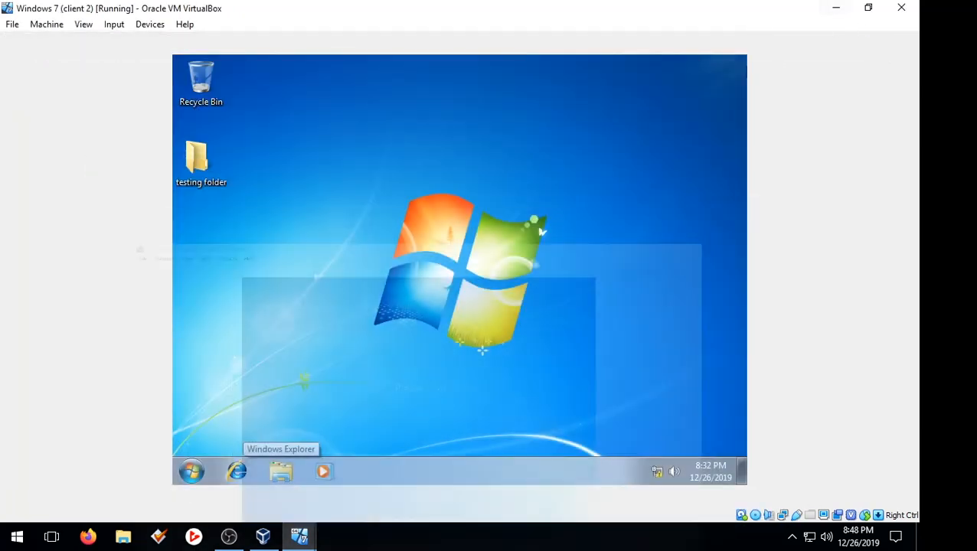
left_click(192, 471)
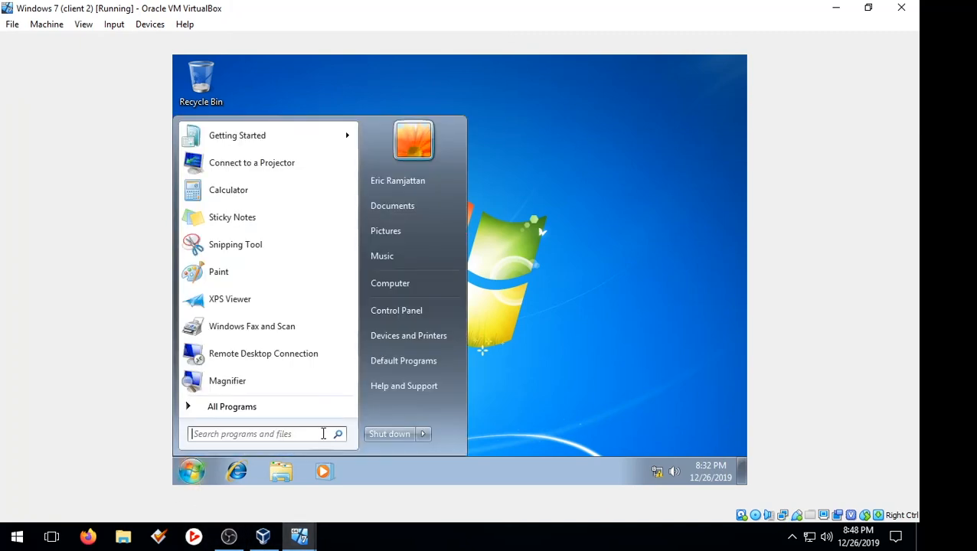
left_click(525, 351)
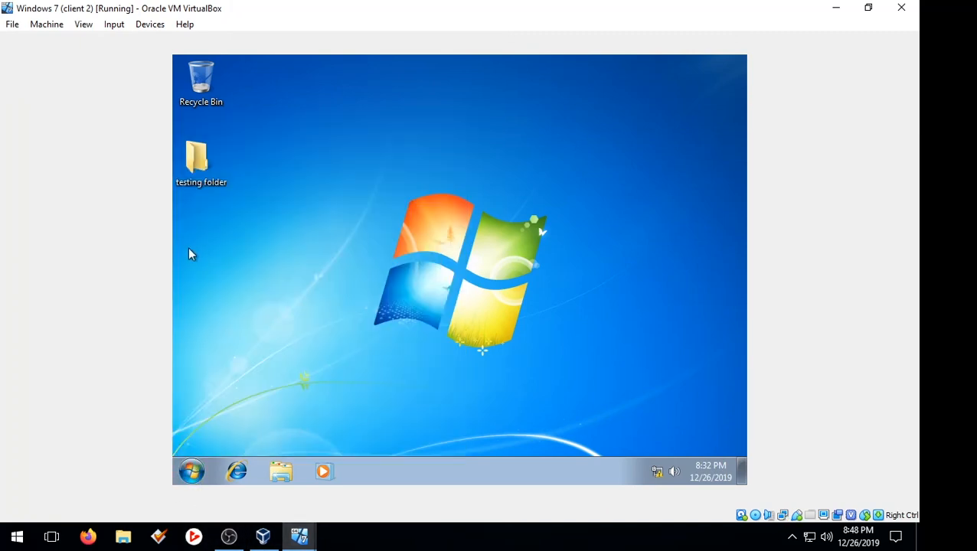
Step: Add a New Text Document inside testing folder and close the folder window
right_click(207, 241)
double_click(207, 181)
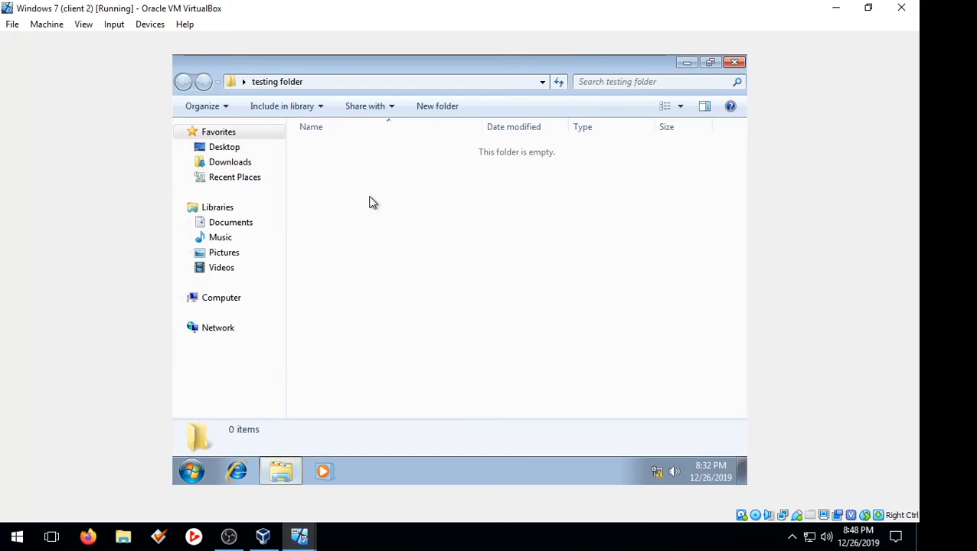
right_click(370, 197)
mouse_move(425, 373)
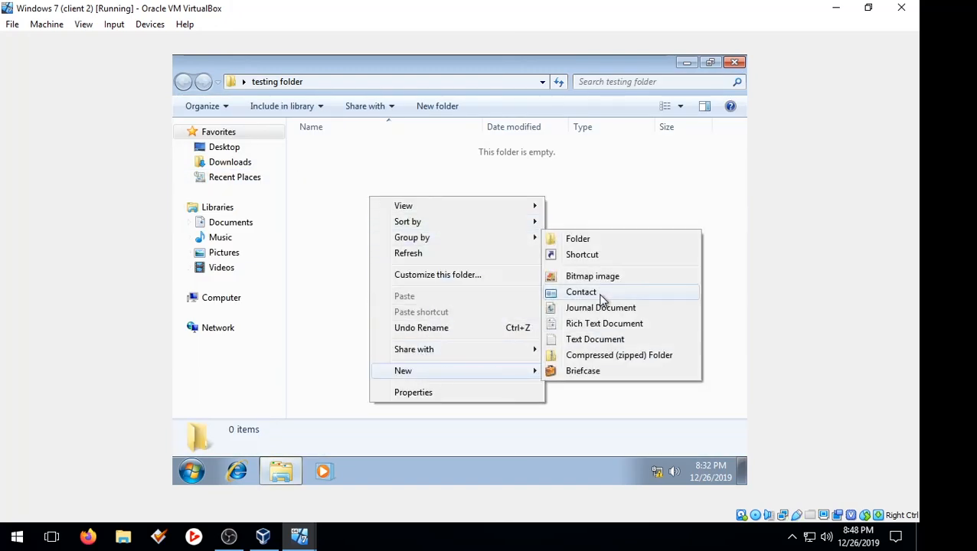
left_click(593, 340)
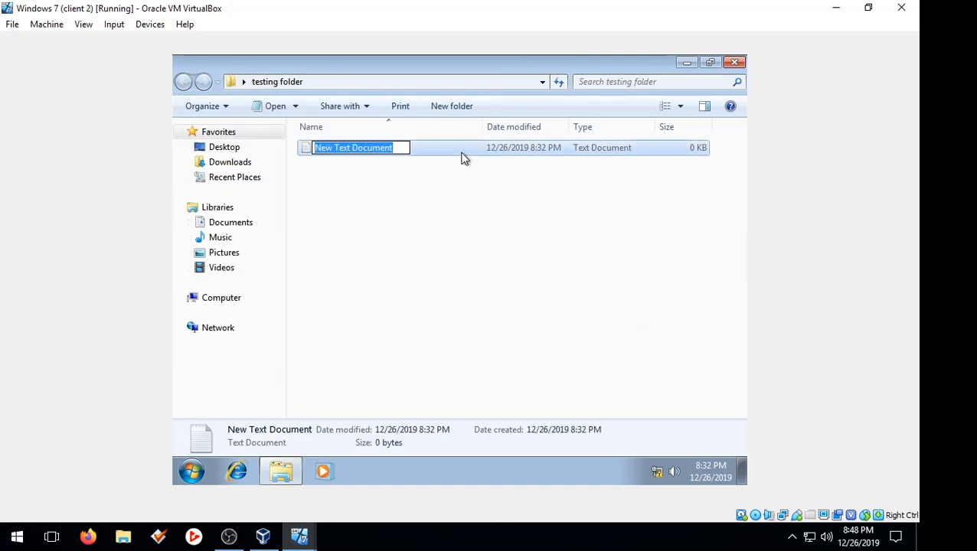
key("Return")
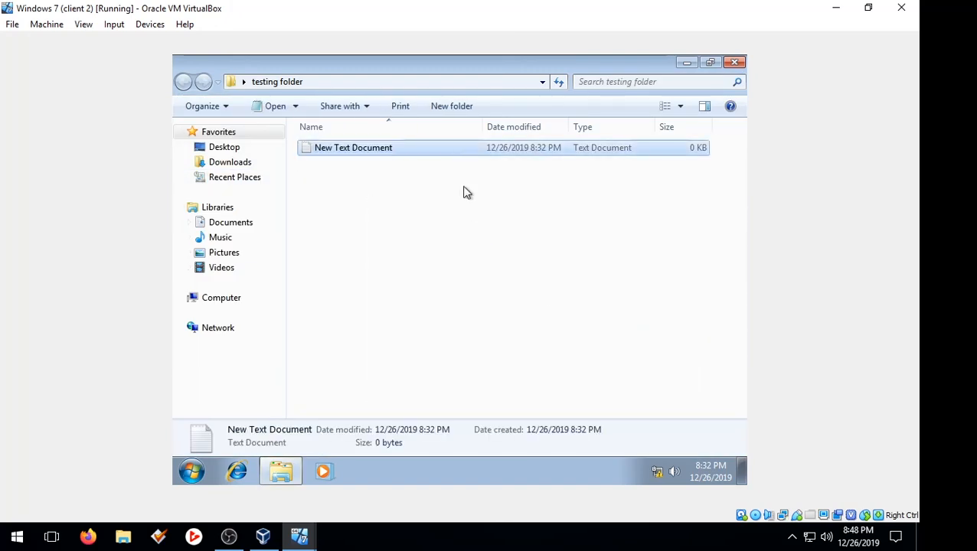
left_click(736, 63)
left_click(191, 472)
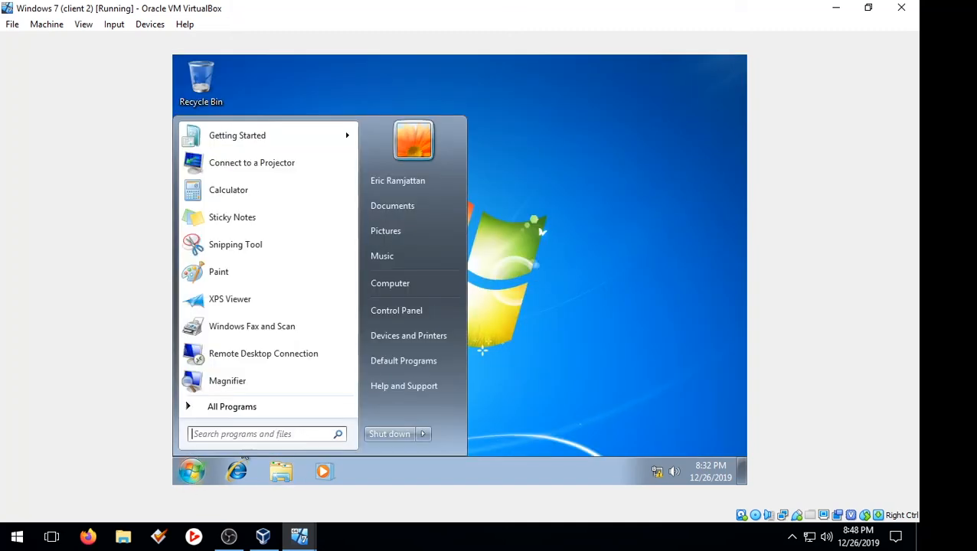
Step: Log the second domain user off client 2 via the Shut down arrow, then switch to client 1
left_click(423, 434)
left_click(468, 382)
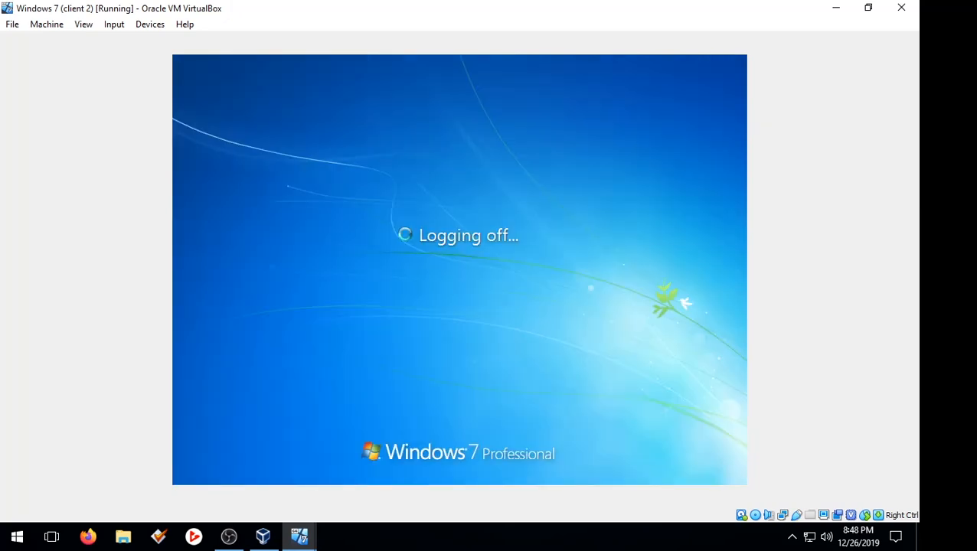
mouse_move(307, 540)
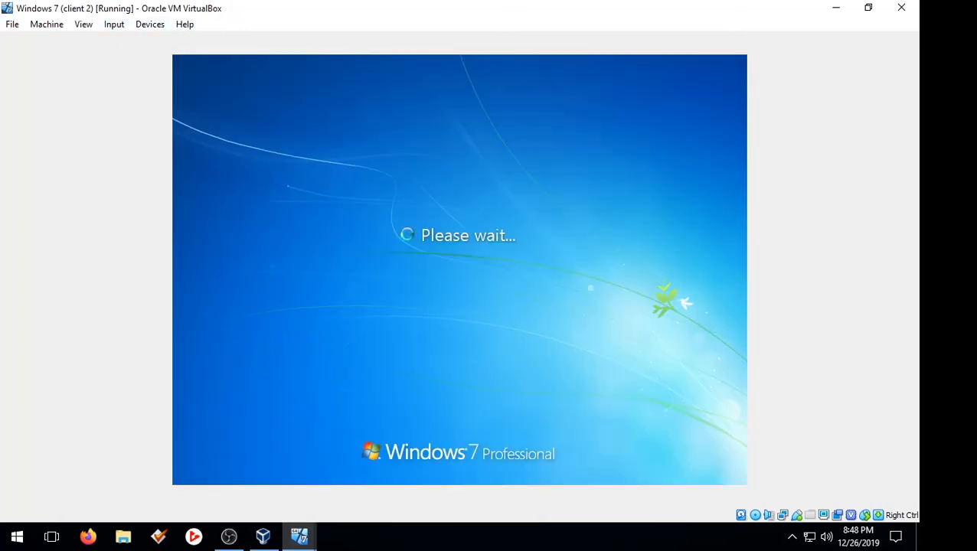
left_click(114, 24)
Step: Send Ctrl-Alt-Del to the client 1 machine from the VirtualBox Input > Keyboard menu
mouse_move(203, 41)
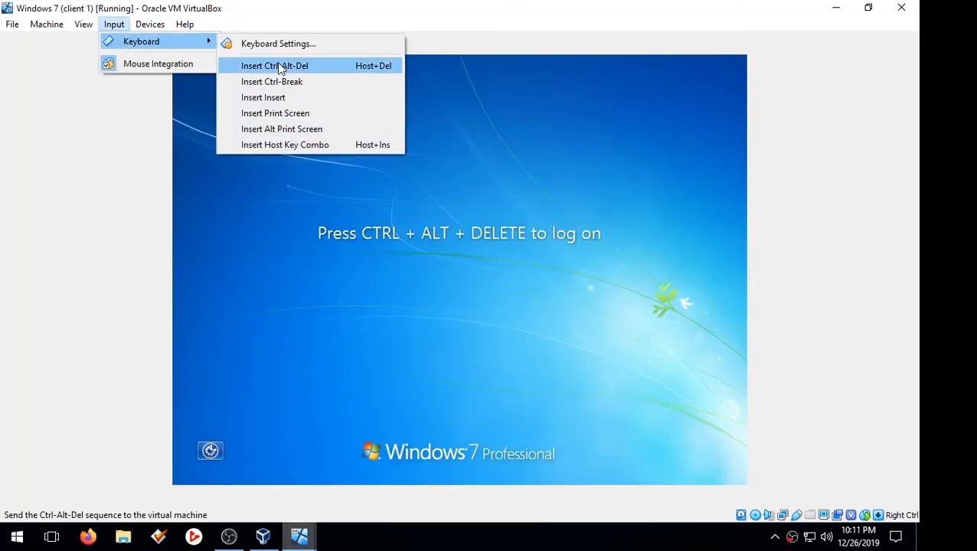
left_click(294, 83)
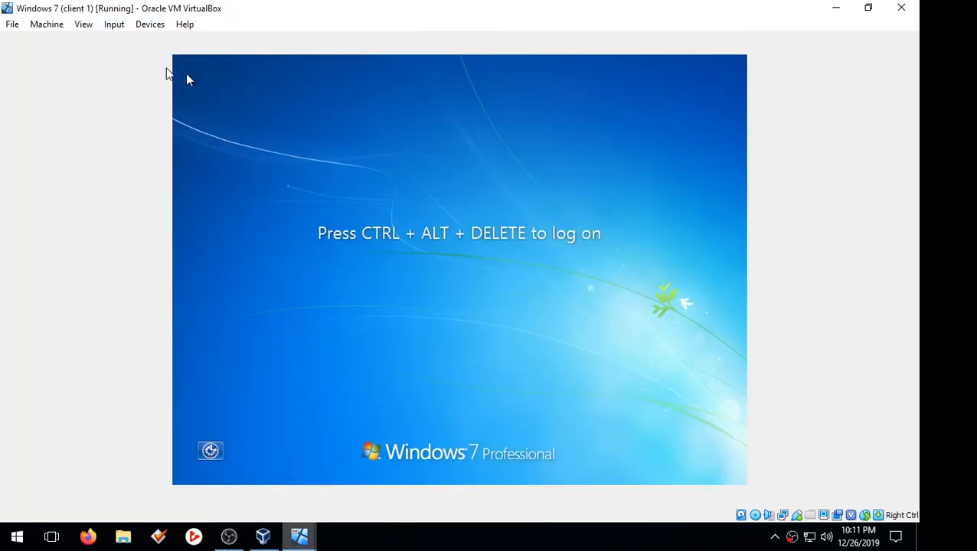
left_click(114, 24)
mouse_move(142, 41)
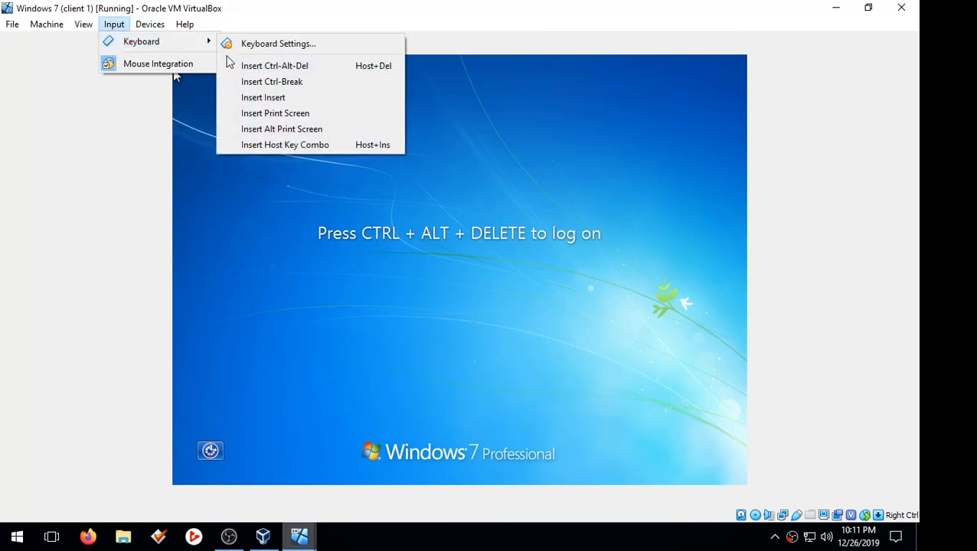
left_click(230, 65)
Step: Log on to client 1 as Other User with the roaming-profile domain user's name and password
left_click(538, 305)
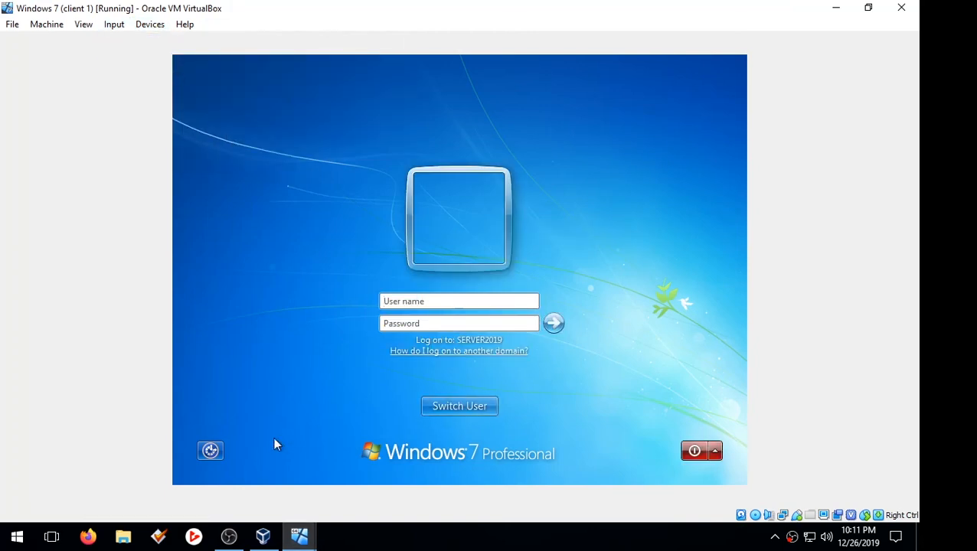
type("Eric")
type("•")
type("••••")
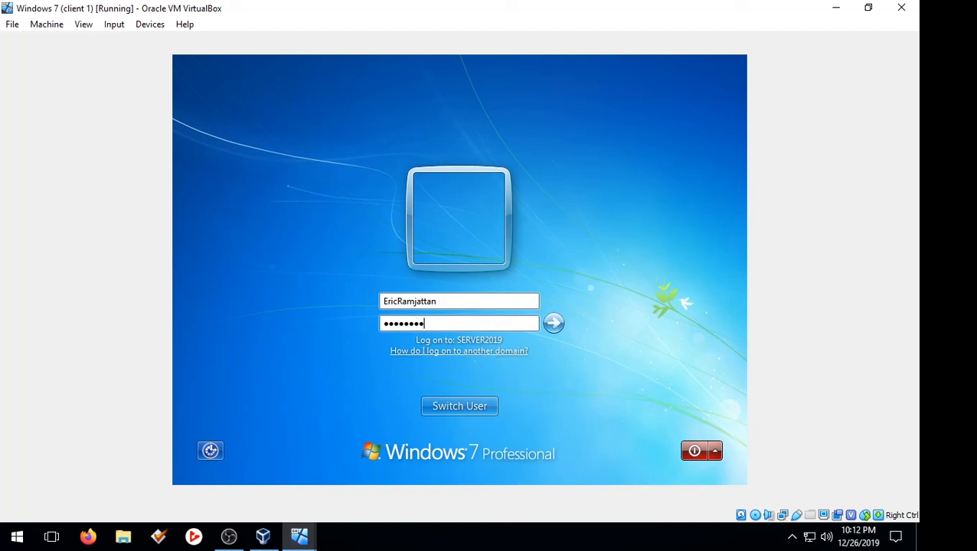
key("Return")
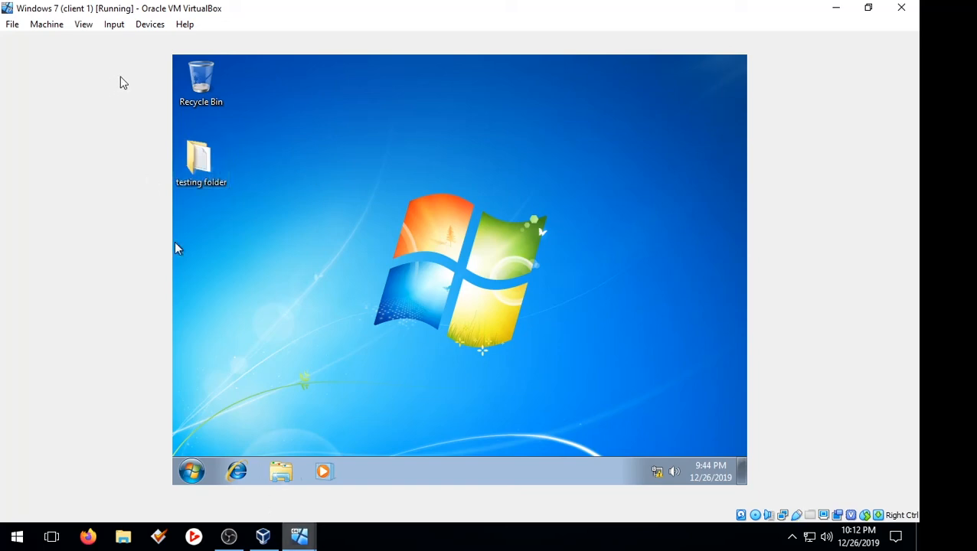
left_click(230, 536)
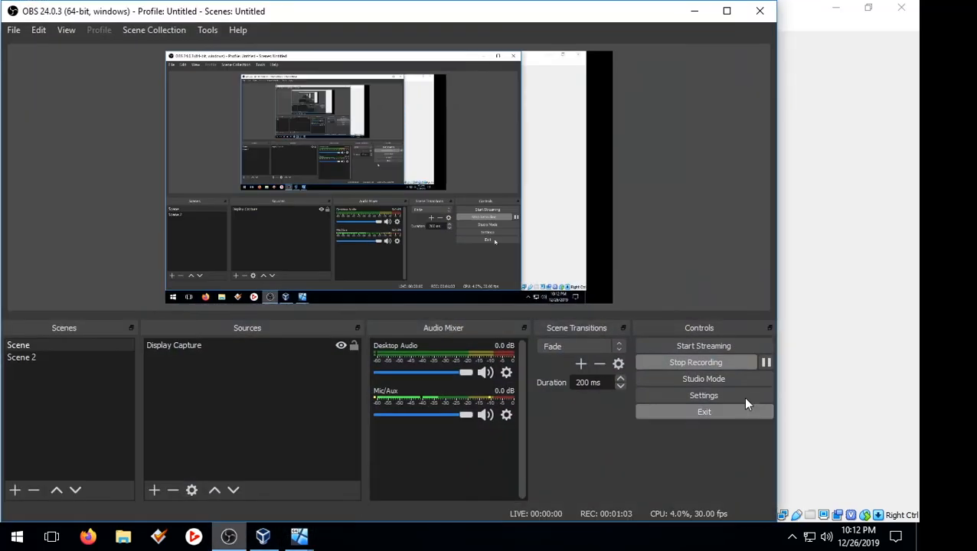